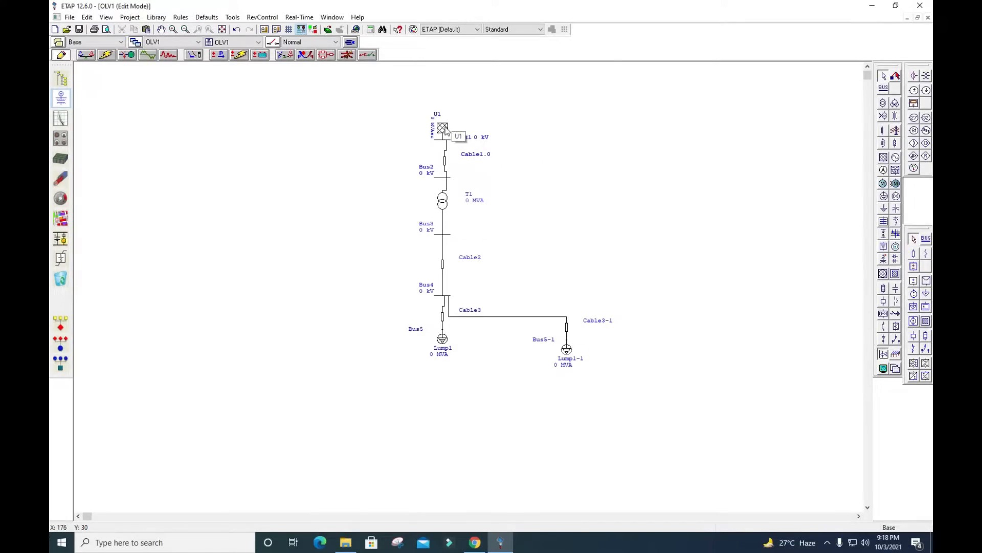
Open the editor of power grid U1 and enter Grid as its ID
double_click(443, 127)
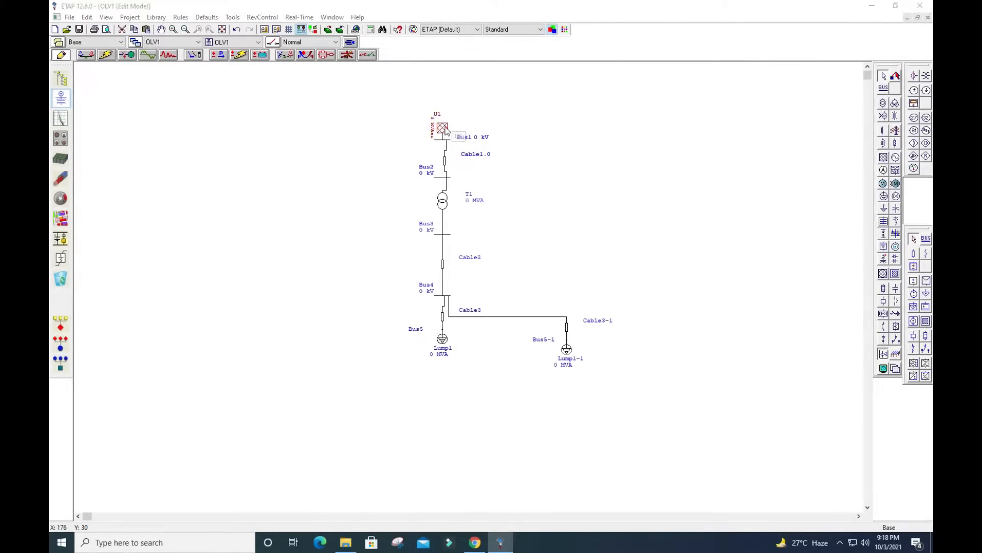
left_click_drag(449, 136, 445, 113)
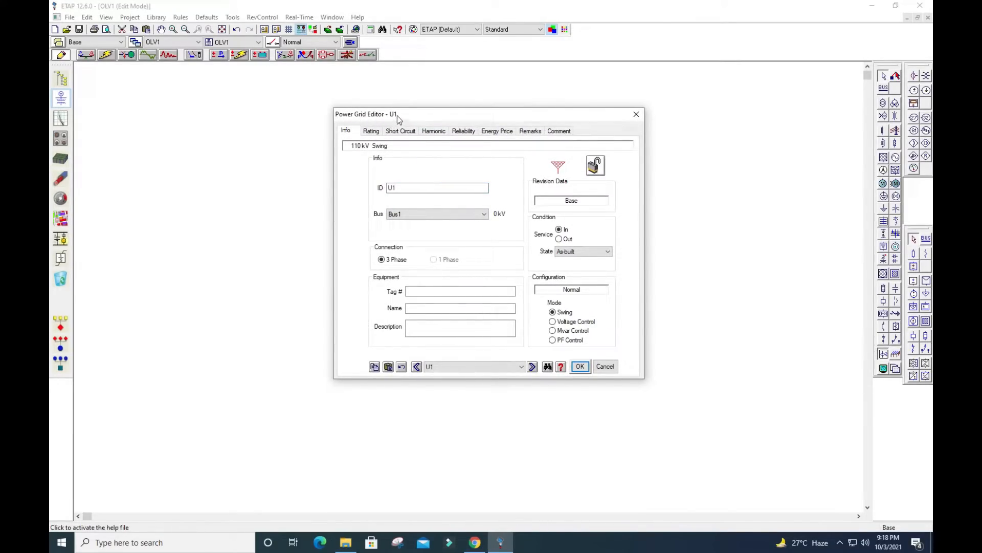
double_click(400, 190)
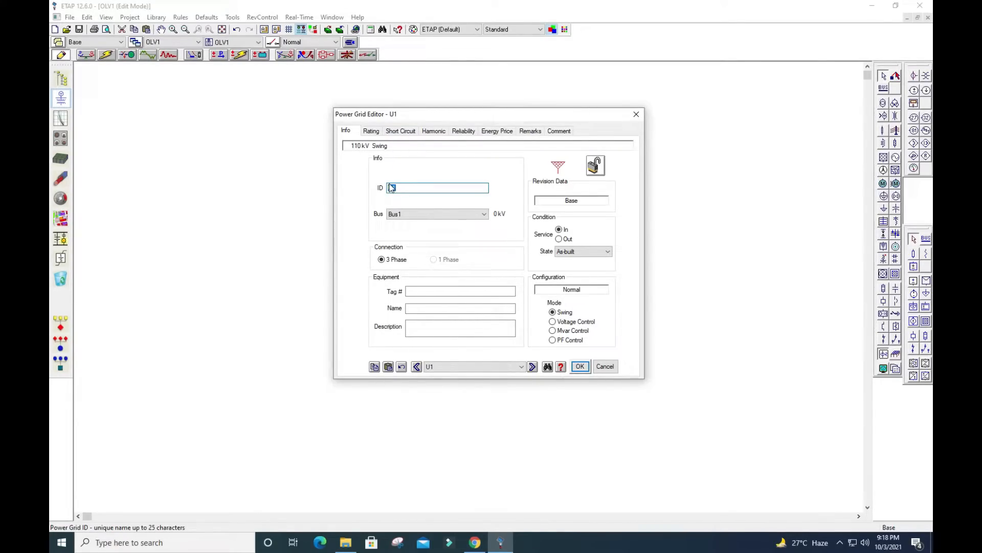
type("Grid")
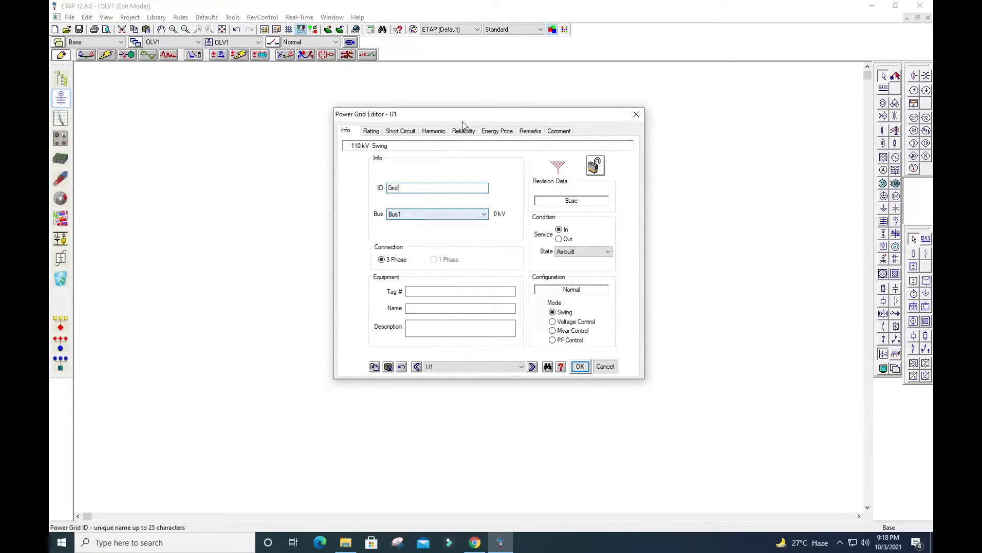
Select Bus1 as the bus the power grid connects to
left_click_drag(461, 117, 686, 119)
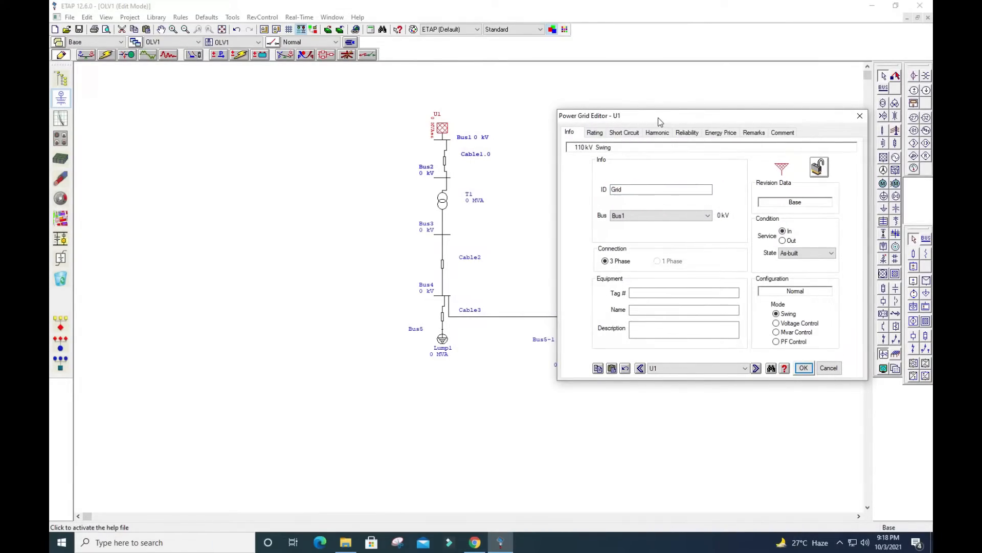
left_click_drag(659, 120, 418, 108)
left_click(471, 202)
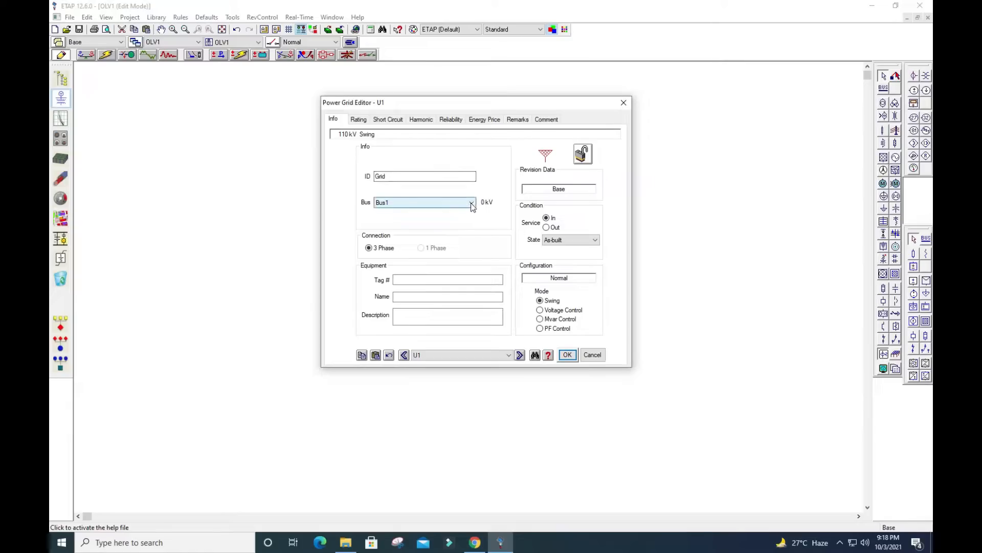
left_click(471, 204)
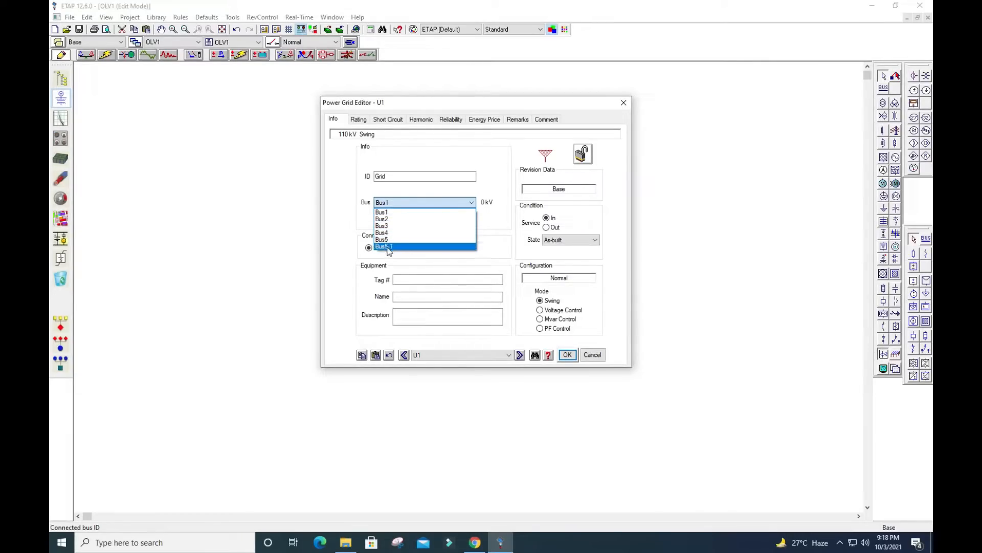
left_click(386, 213)
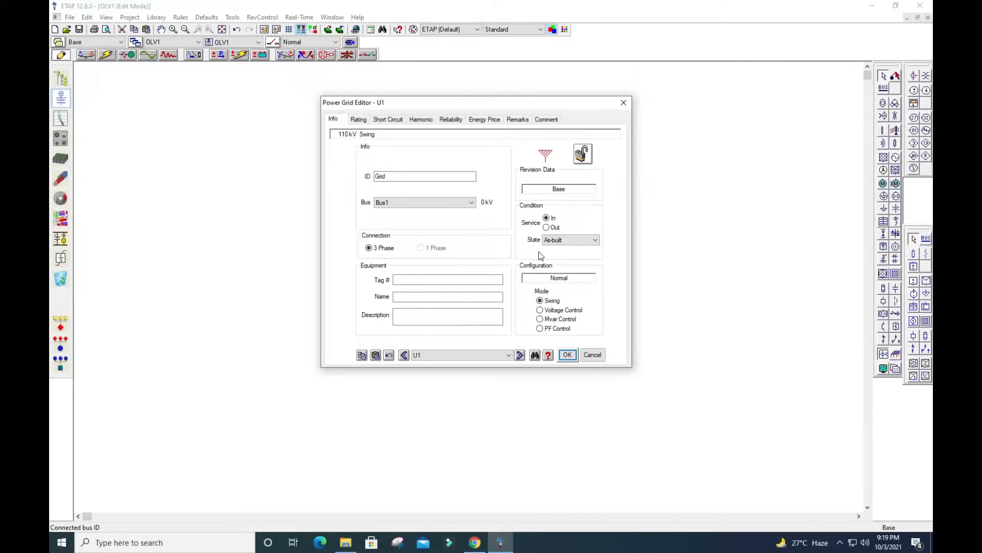
Review the equipment state options available for the power grid's condition
left_click(551, 242)
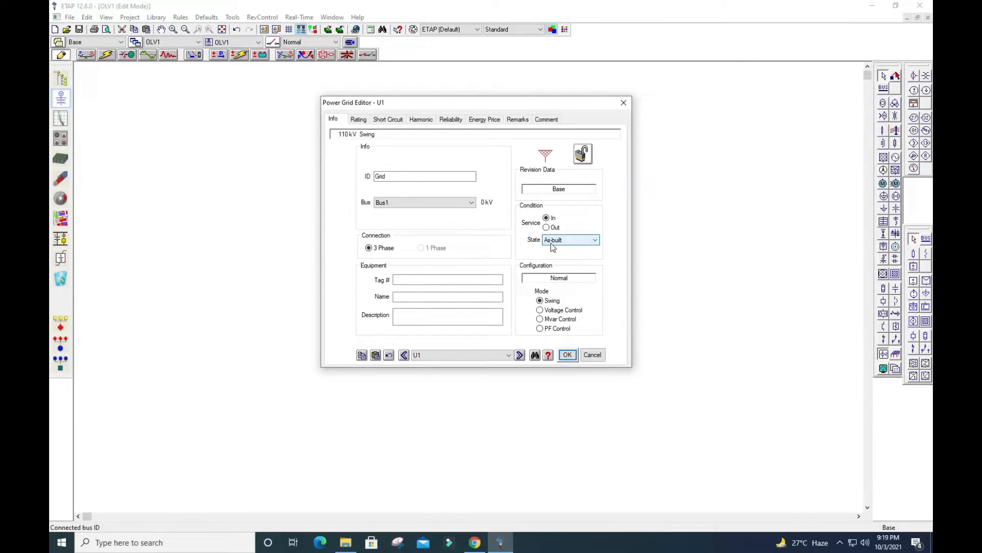
left_click(596, 241)
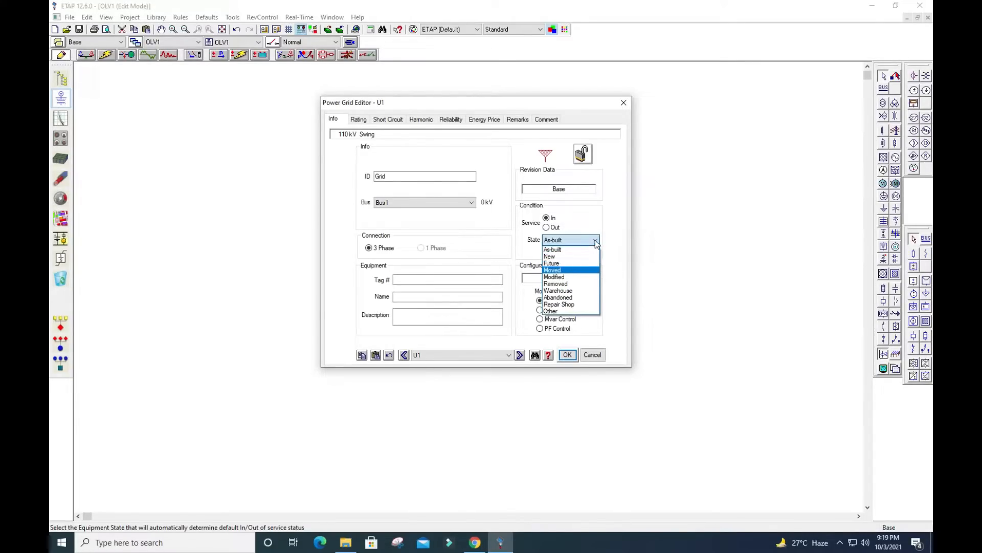
left_click(596, 240)
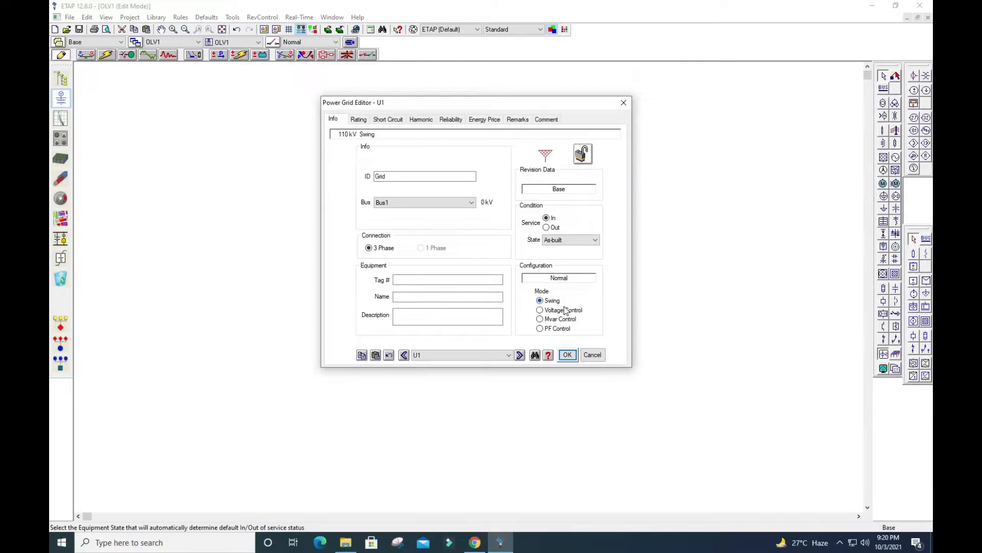
Change the power grid's ID to the unique name Grid station
left_click(358, 120)
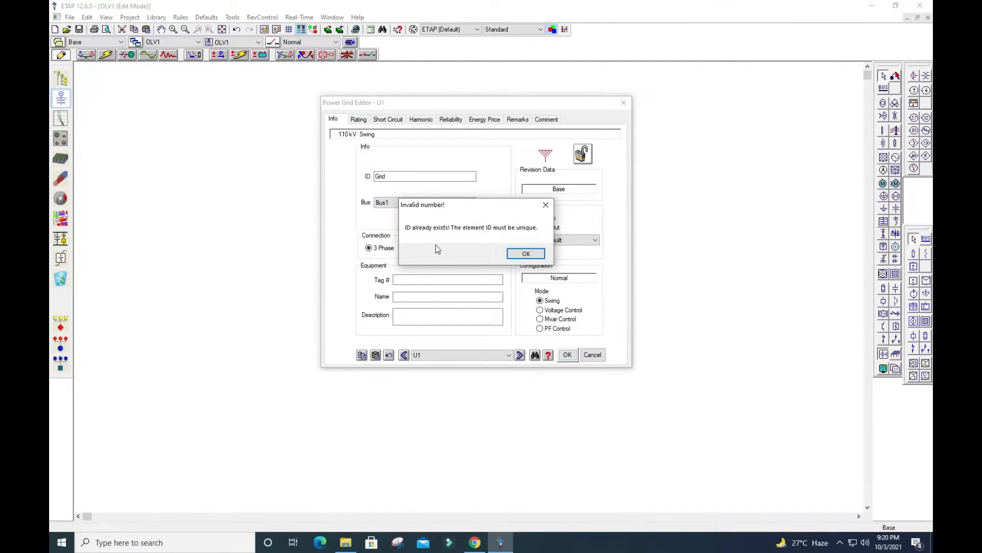
left_click(522, 254)
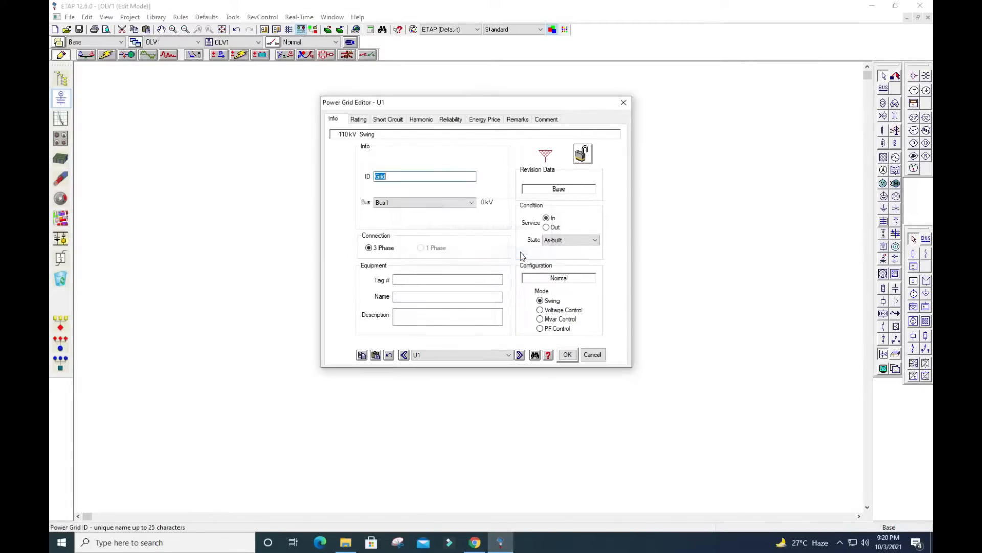
left_click(394, 177)
type("station")
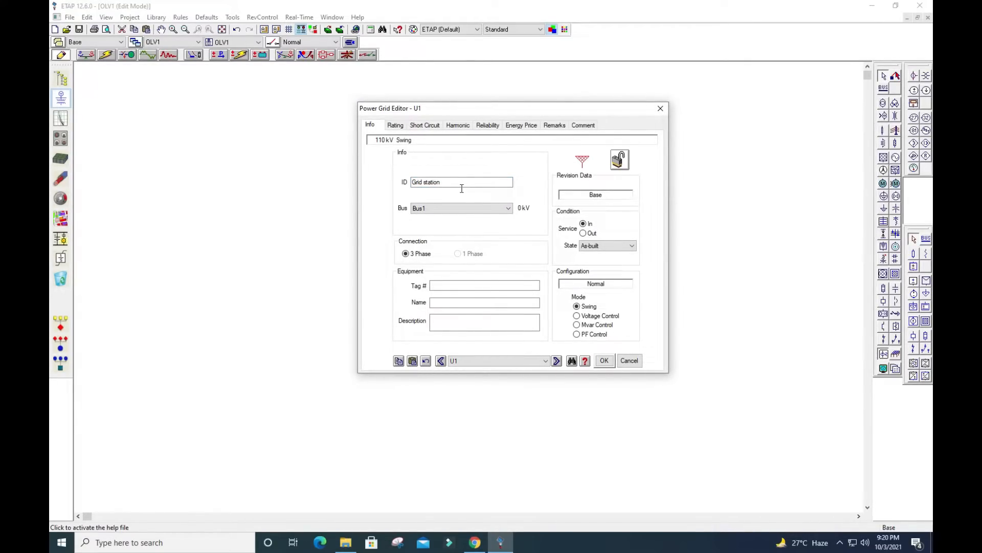
left_click(433, 183)
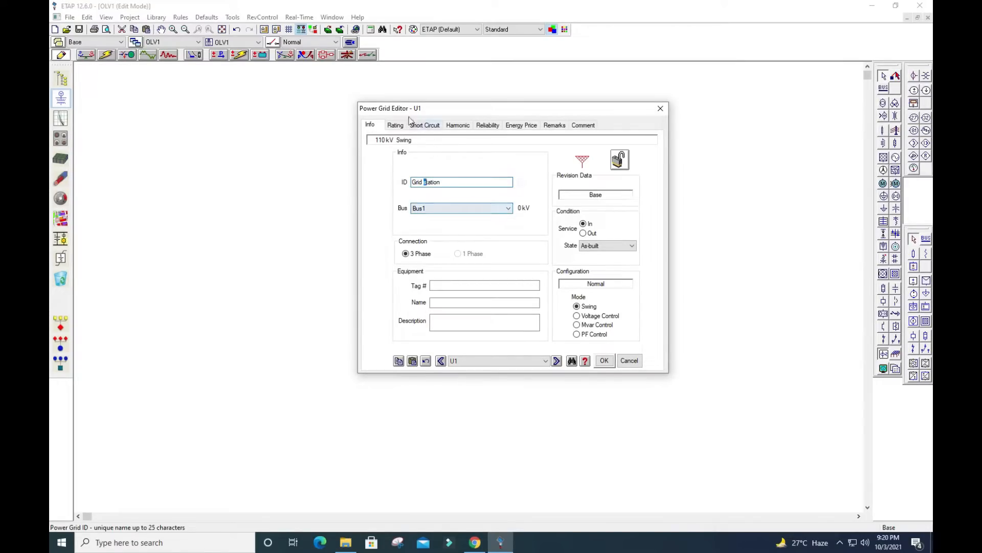
Examine the power grid's rating data, comparing the unbalanced model with the balanced one and returning to Balanced
left_click(395, 126)
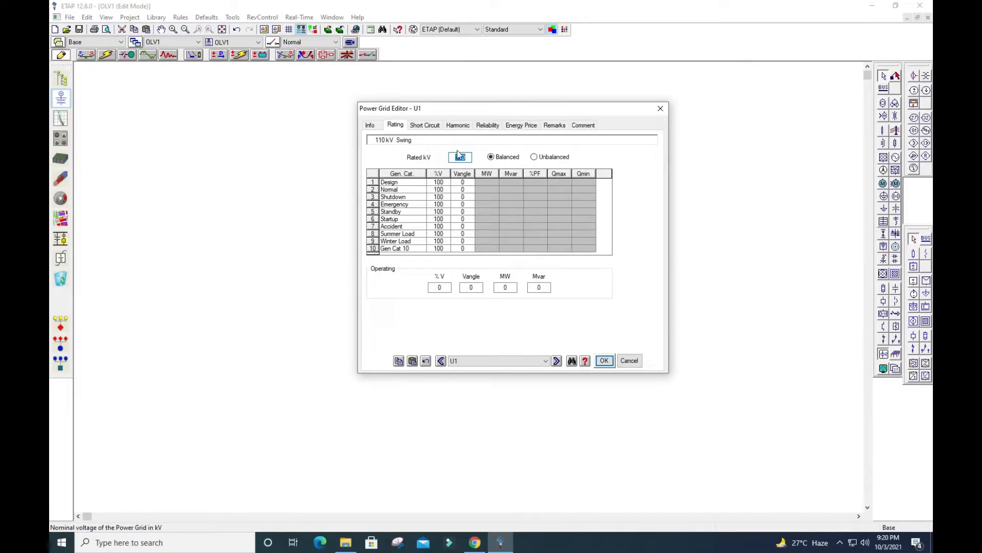
left_click_drag(462, 107, 461, 98)
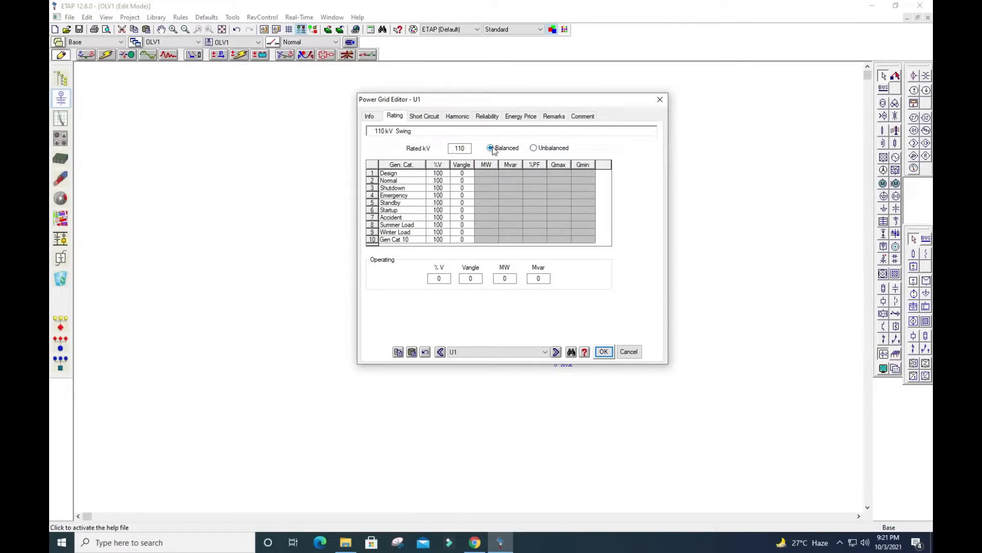
left_click(534, 147)
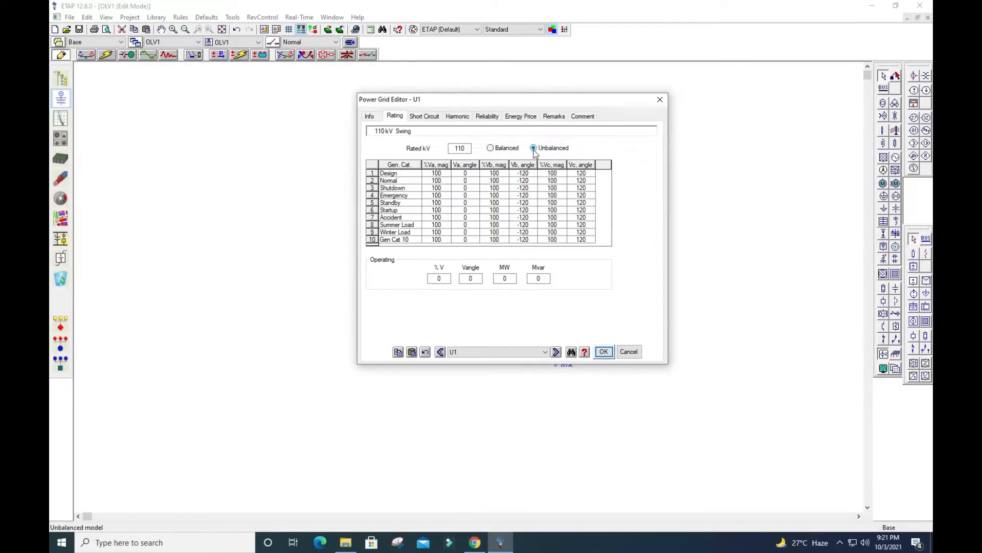
left_click(490, 148)
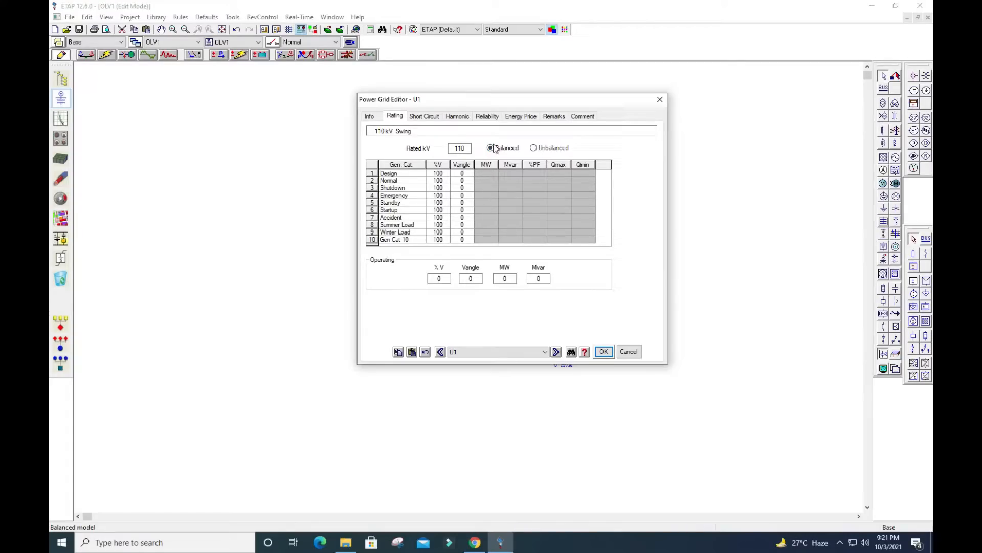
Compare delta with grounded-wye grounding and kVA with MVA units in the power grid's short-circuit data, returning to wye and MVA
left_click(424, 117)
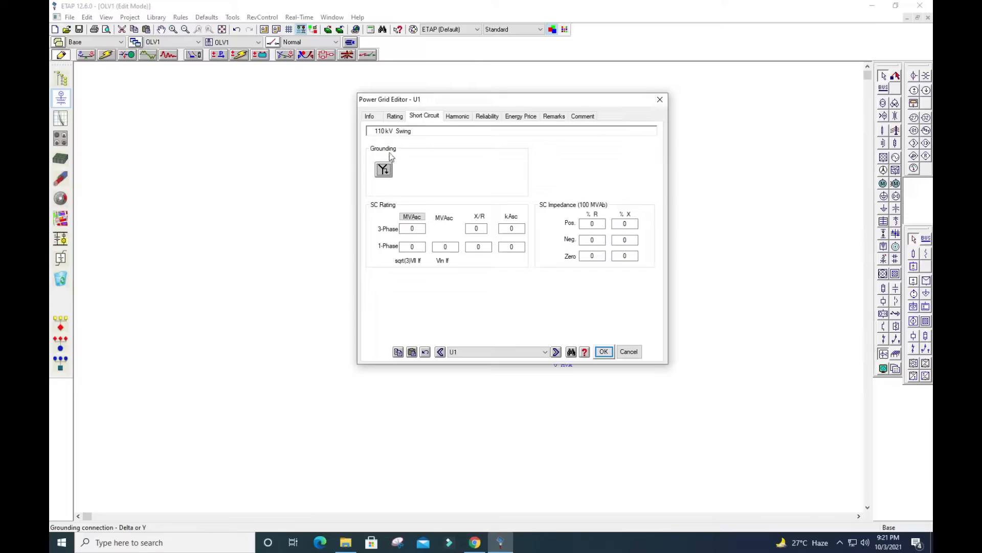
left_click(384, 170)
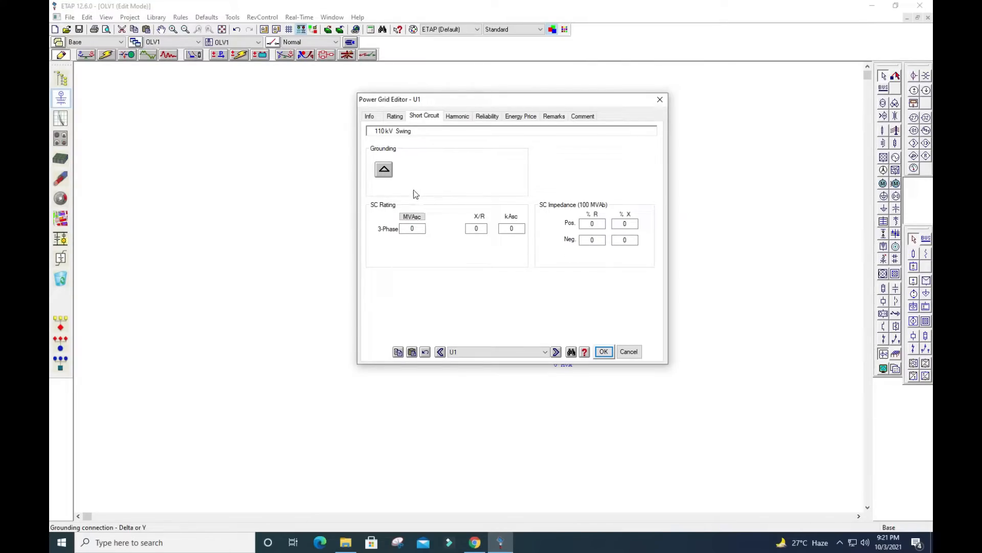
left_click(390, 175)
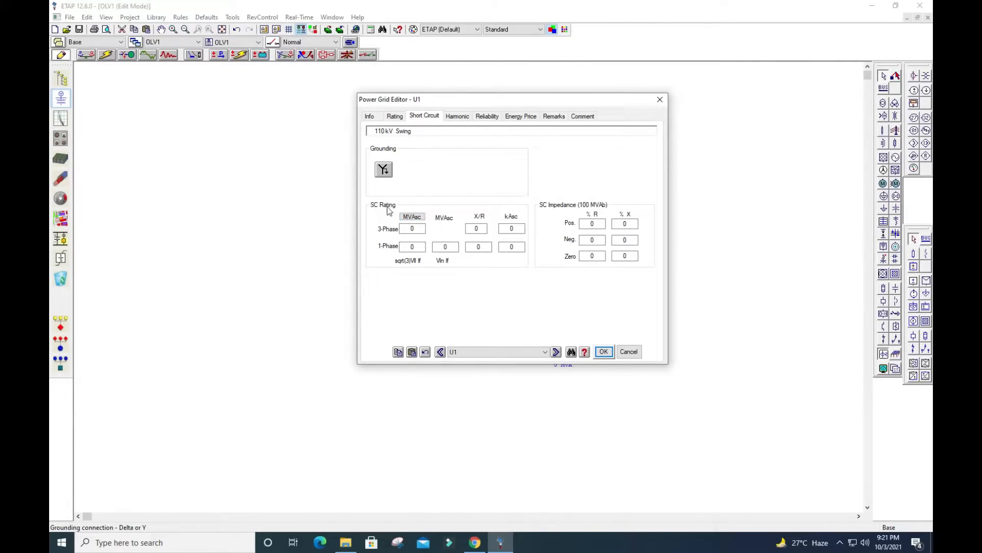
left_click(422, 217)
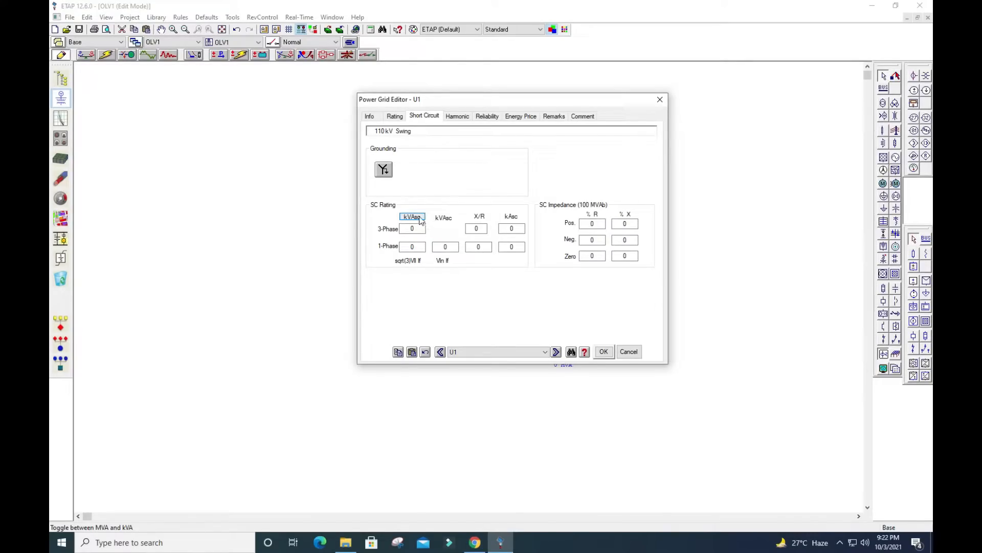
left_click(414, 217)
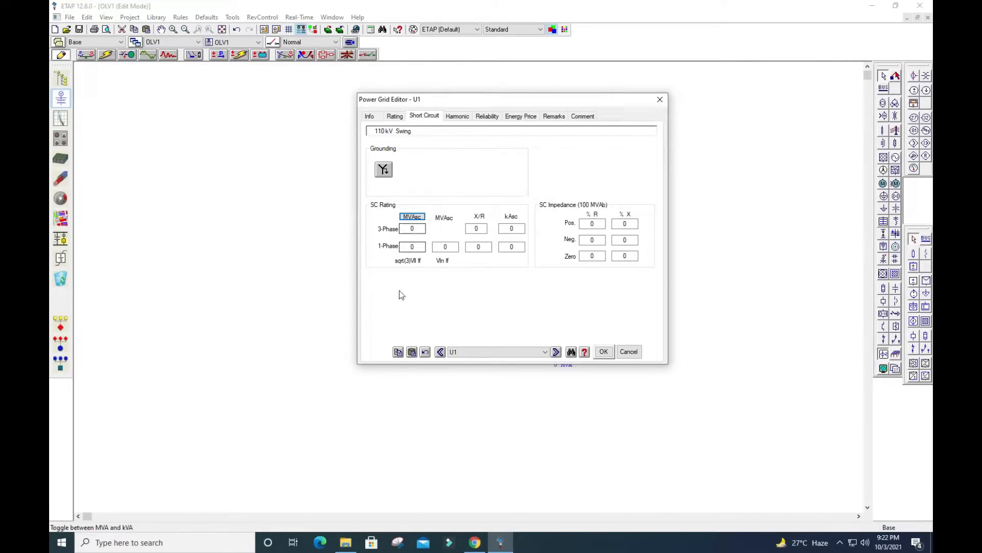
Set the power grid's three-phase short-circuit rating to 1000 MVAsc with an X/R of 7 and accept the grid data
double_click(415, 233)
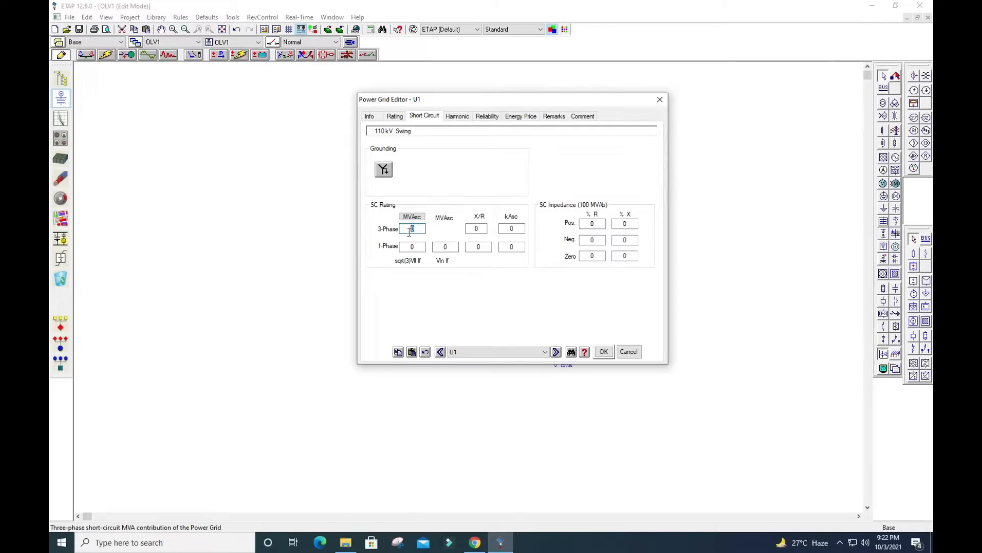
type("1000")
double_click(472, 230)
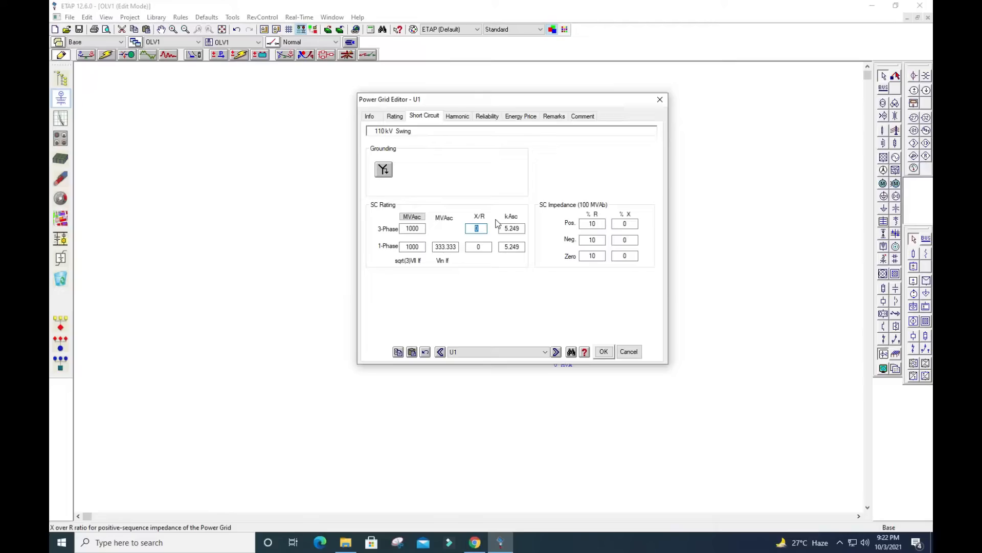
type("7")
double_click(469, 252)
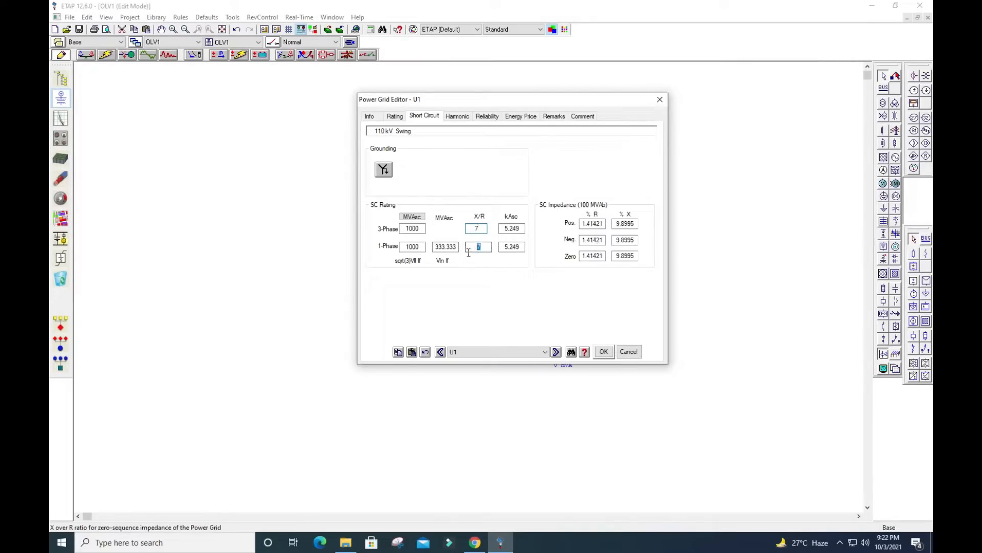
left_click(453, 202)
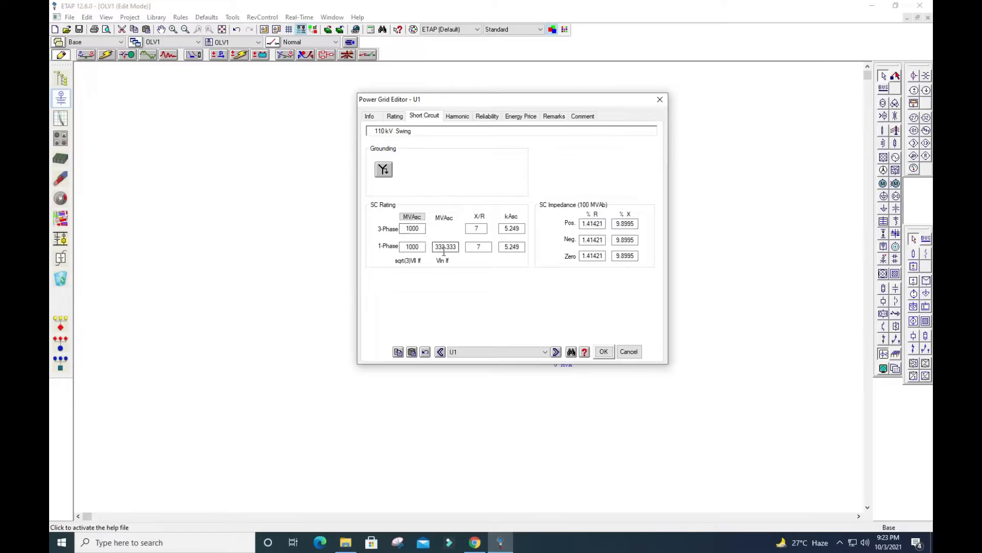
left_click(604, 352)
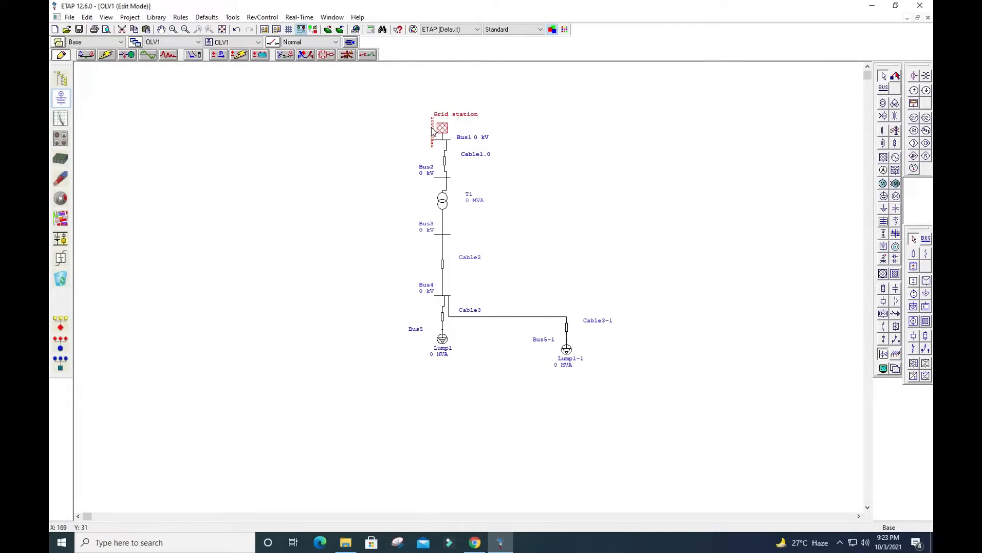
Move the grid station's MVAsc rating label slightly away from its symbol on the one-line diagram
left_click_drag(432, 131, 421, 131)
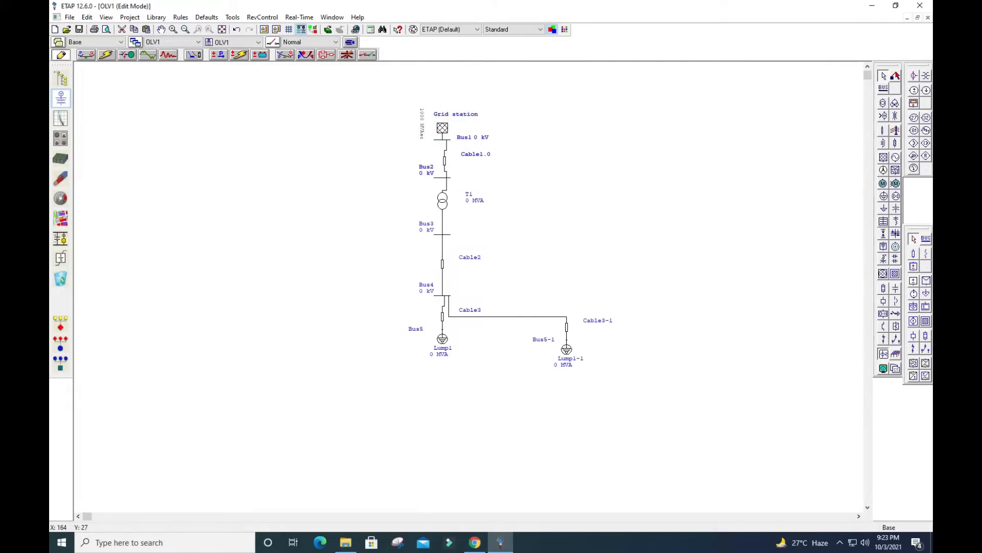
left_click(548, 141)
Inspect the general data of Bus1, including its nominal kV, and close the bus editor
left_click(442, 141)
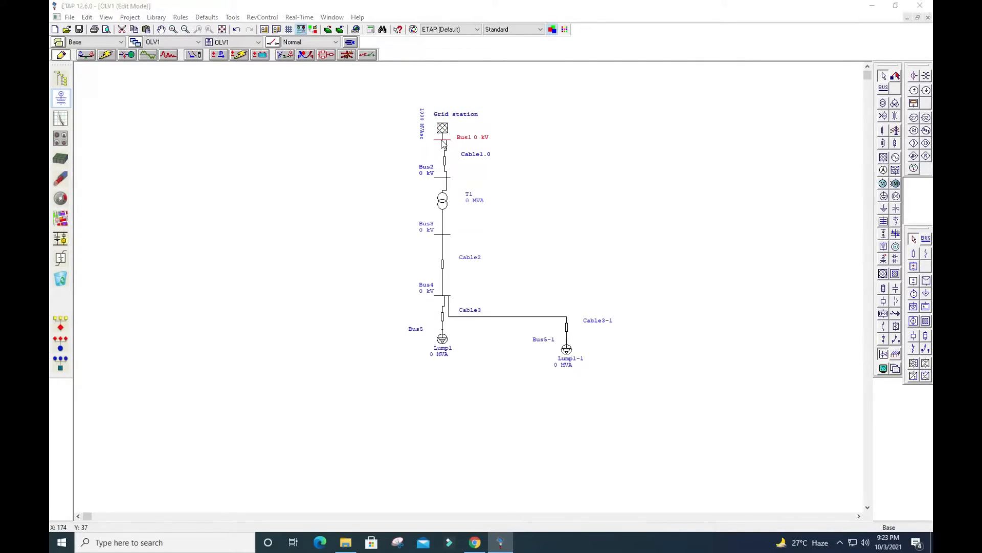
double_click(443, 142)
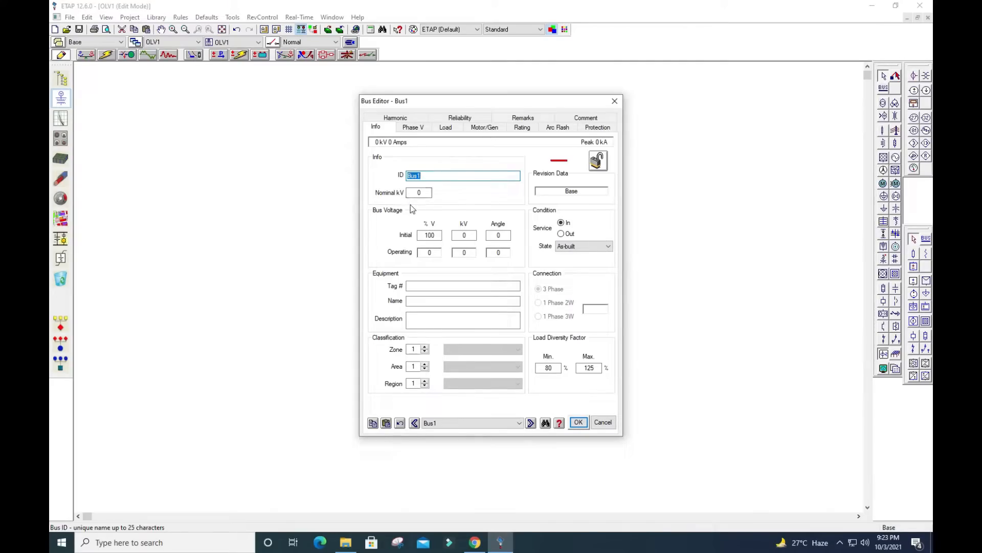
left_click(584, 423)
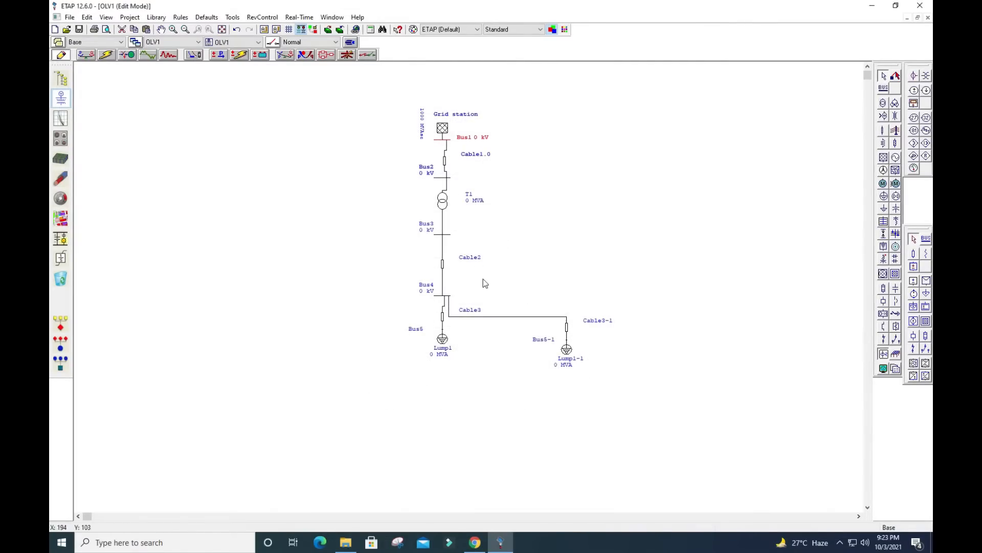
double_click(468, 137)
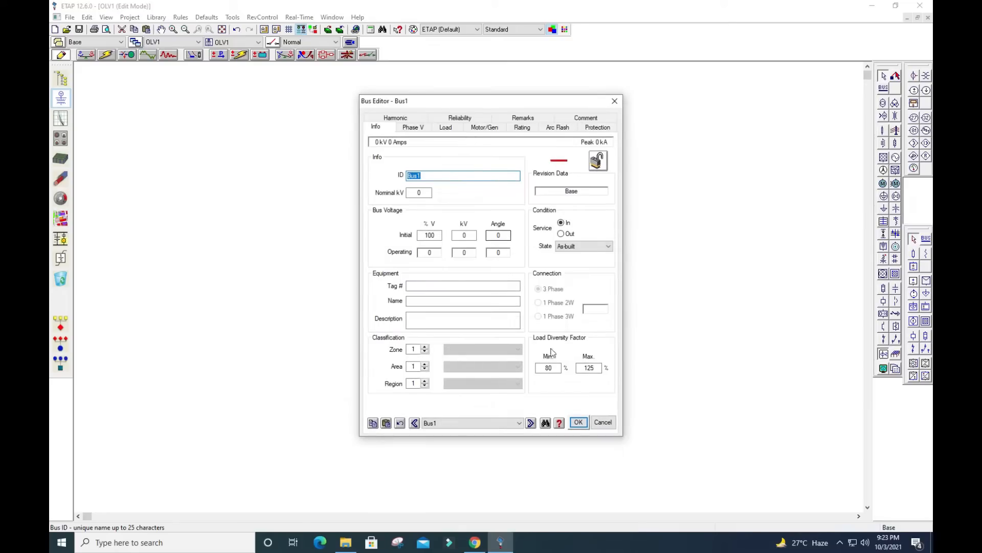
left_click(578, 422)
Check the grid station's rated voltage of 110 kV in its rating data and accept the power grid data
double_click(442, 127)
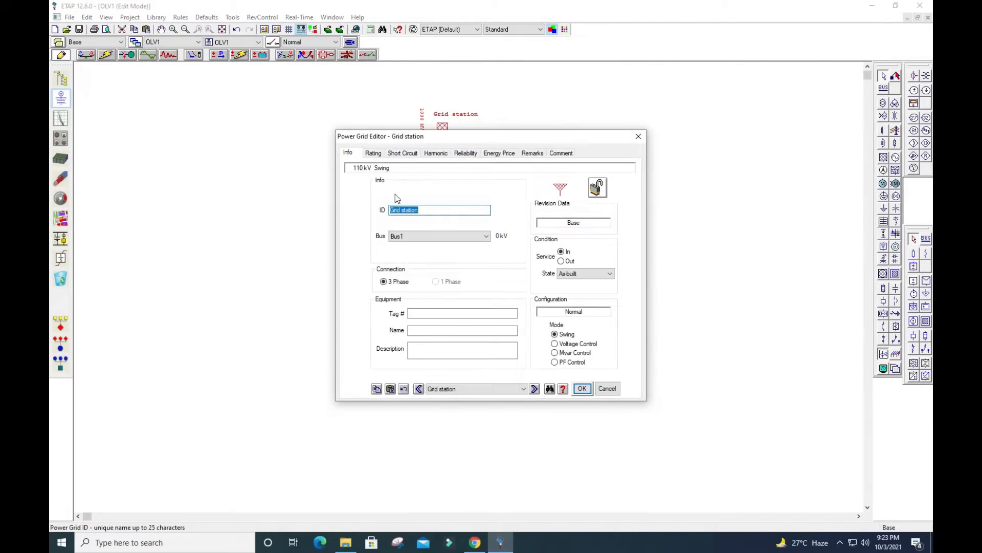
left_click(363, 168)
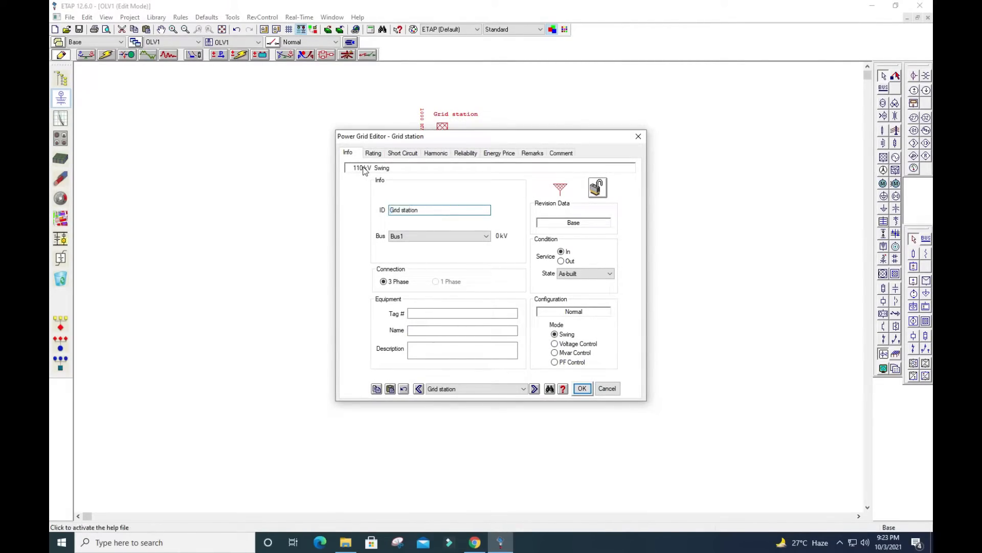
left_click(373, 153)
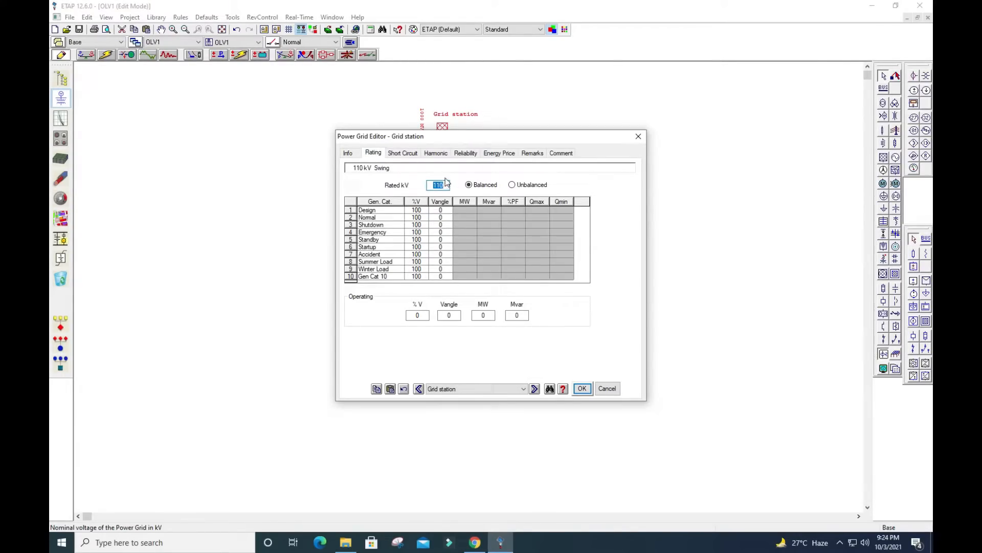
left_click(444, 185)
left_click(582, 388)
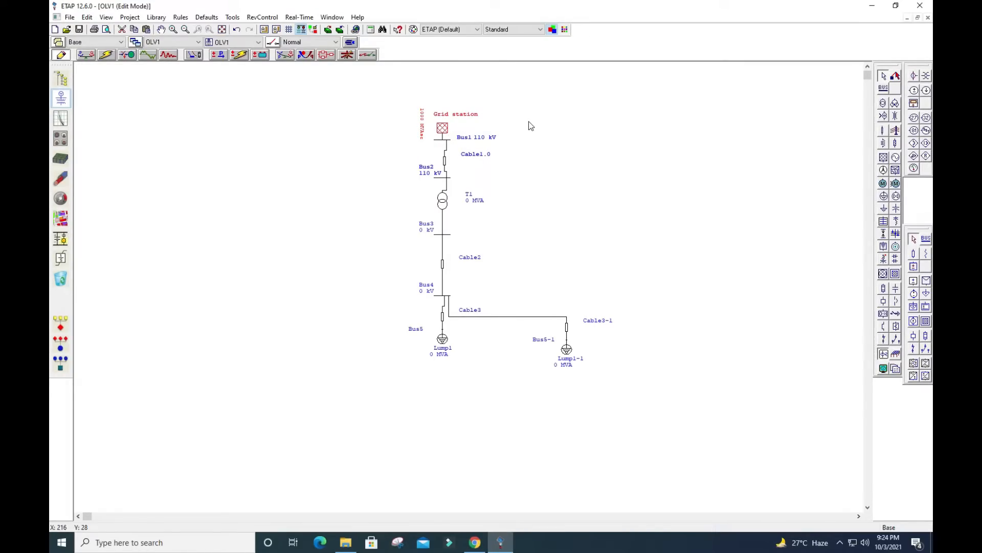
Reopen the grid station's rating data to review its rated kV, and close the editor
double_click(443, 128)
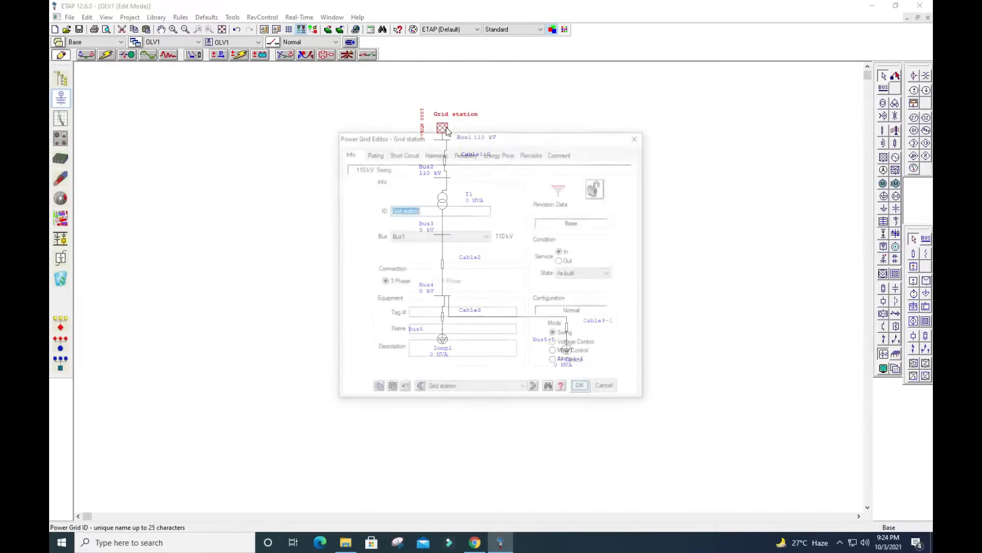
left_click(374, 153)
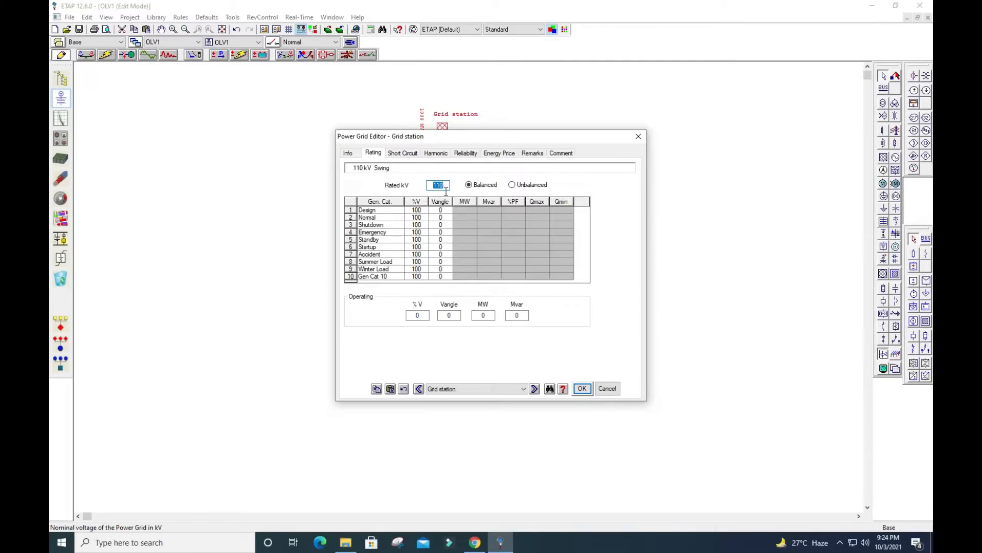
left_click(582, 388)
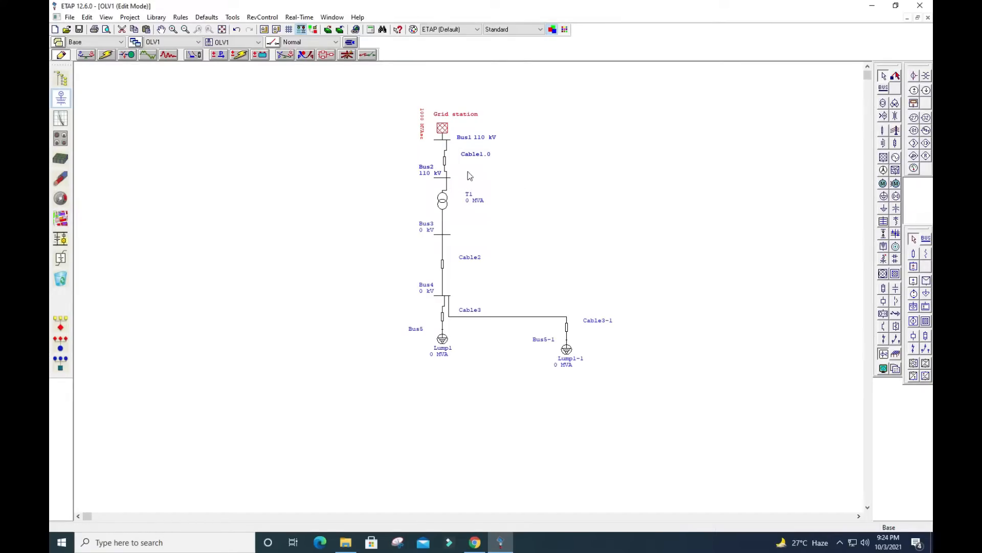
Set the length of Cable1.0 between Bus1 and Bus2 to 5 km
double_click(445, 162)
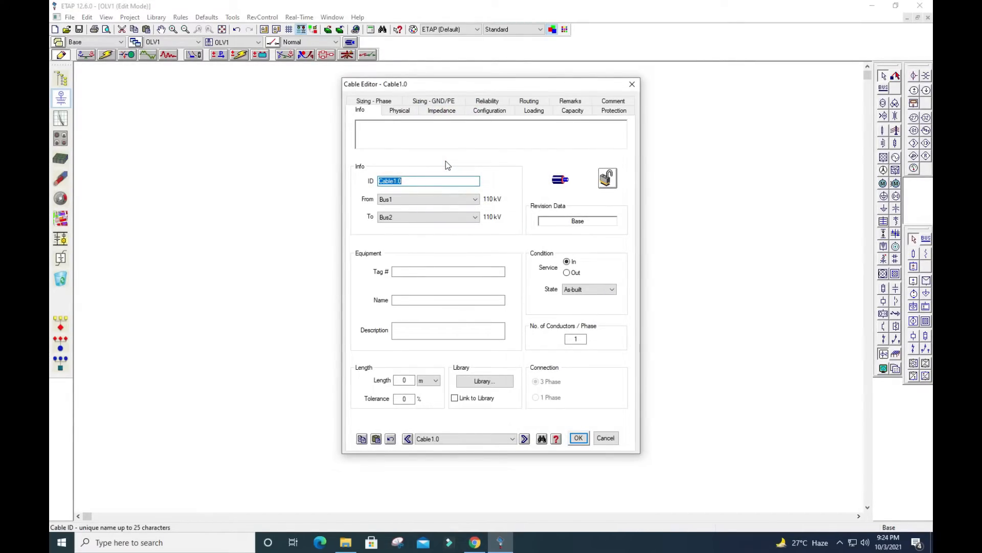
left_click_drag(463, 78, 474, 71)
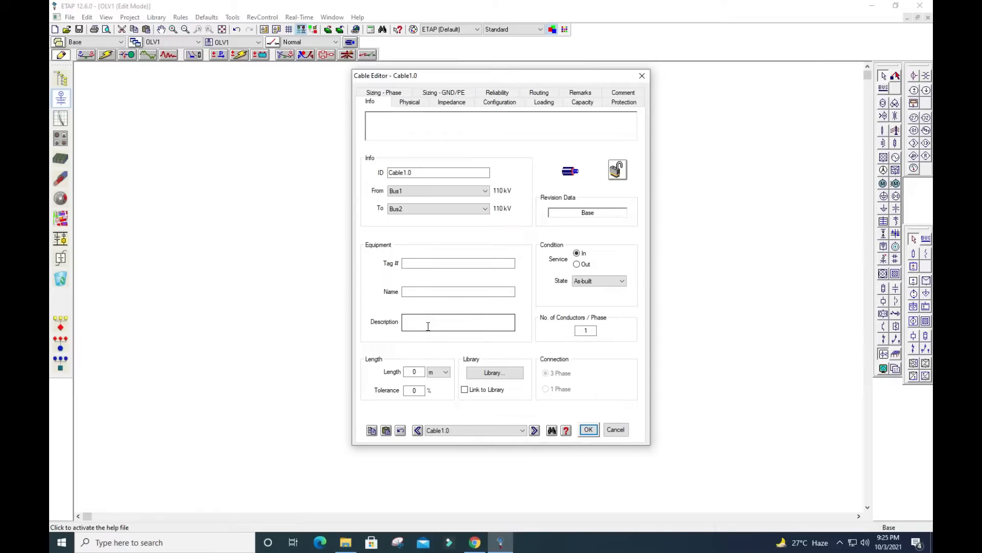
left_click(446, 374)
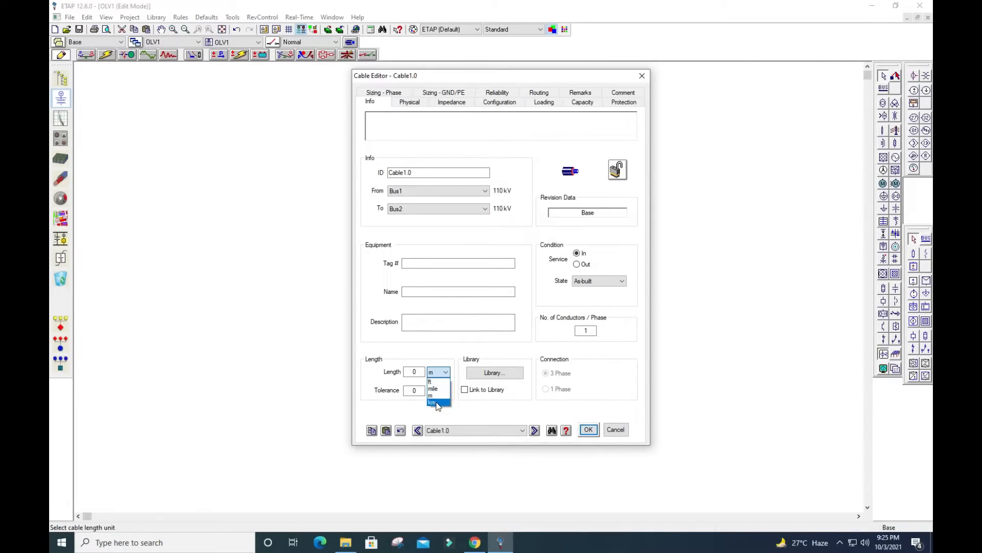
left_click(436, 402)
left_click(421, 376)
left_click_drag(423, 378, 400, 377)
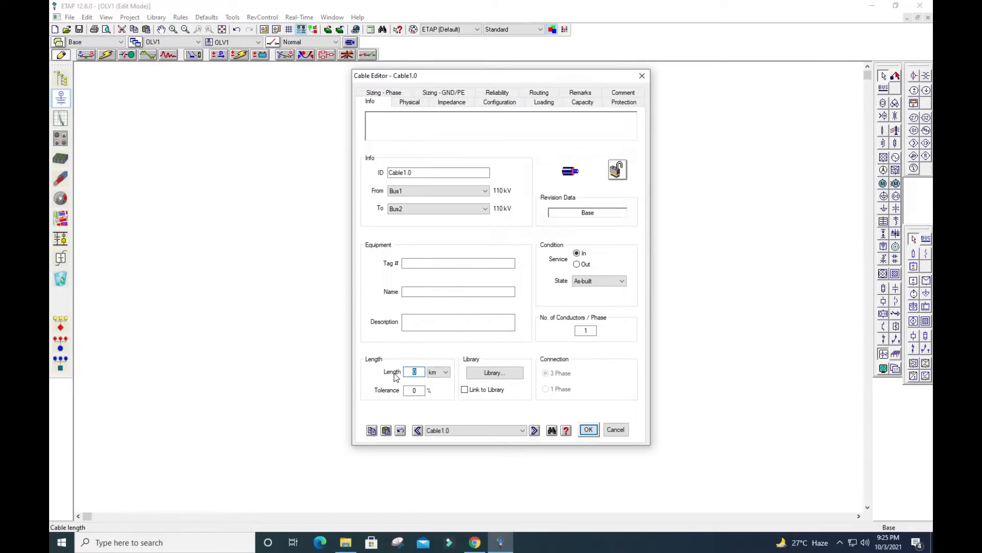
type("5")
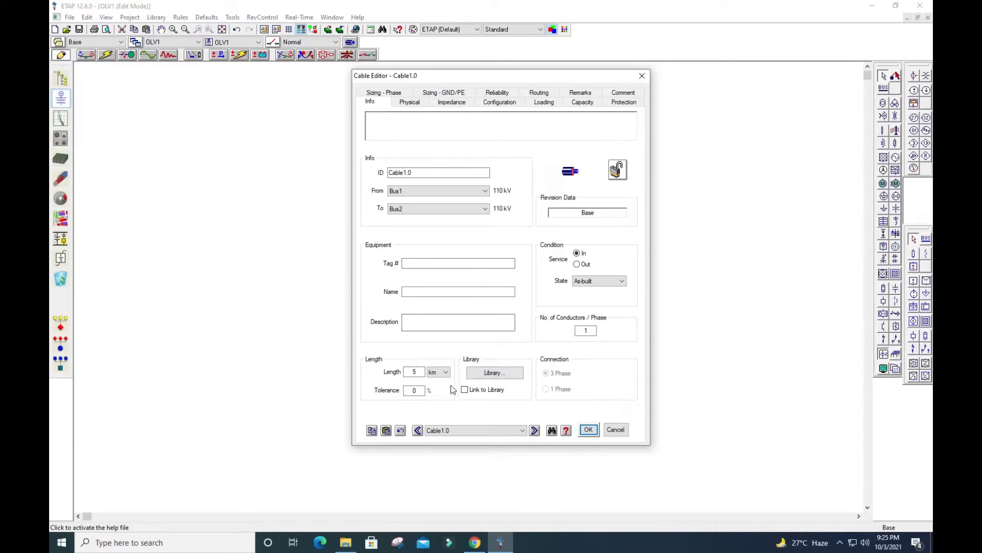
Examine the kV ratings offered in the cable library for Cable1.0 and leave it without choosing a cable
left_click(496, 374)
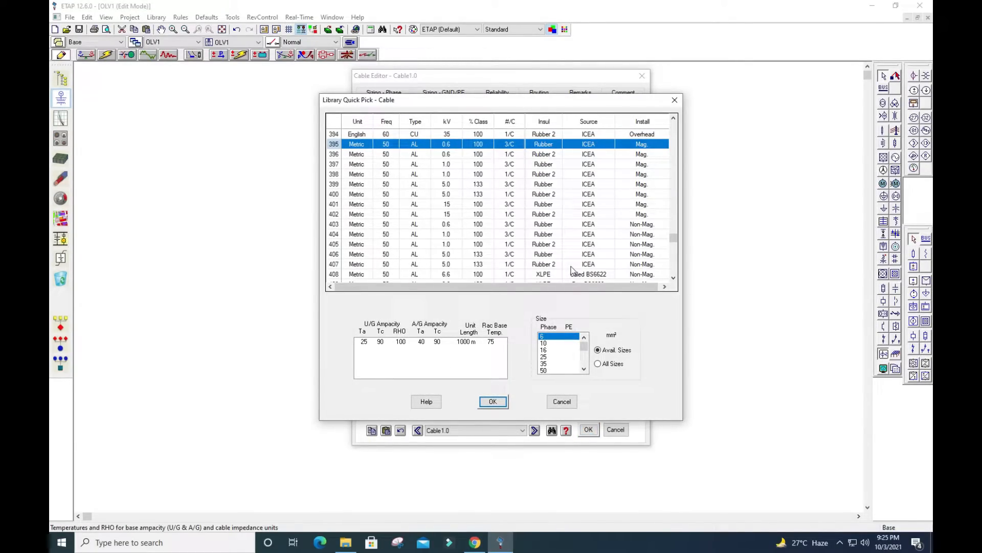
scroll(547, 204, "down", 2)
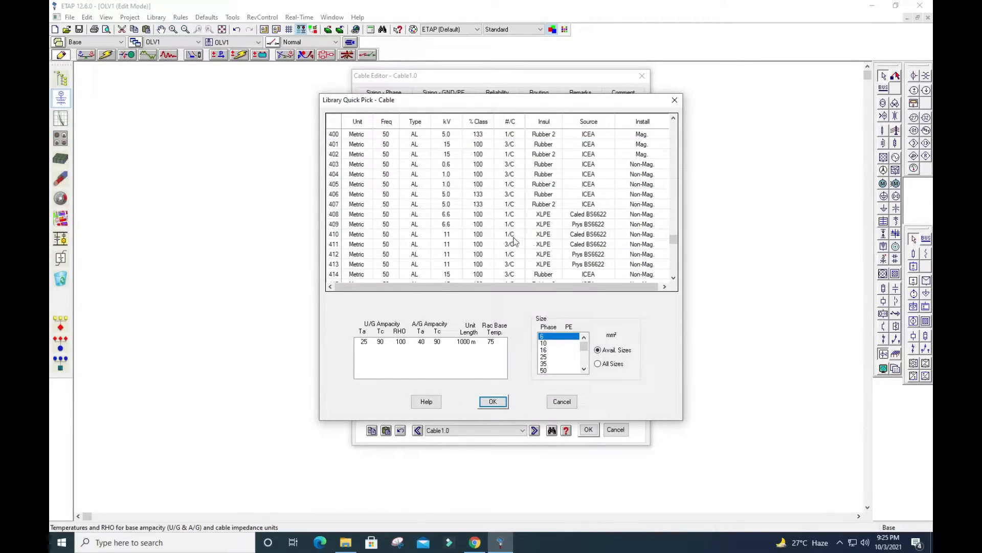
scroll(527, 243, "down", 1)
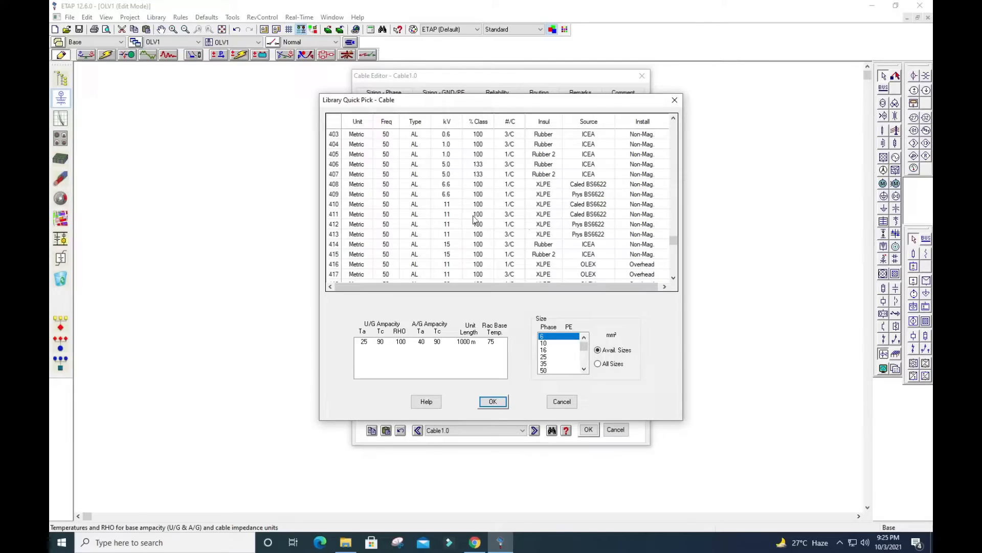
scroll(470, 219, "down", 2)
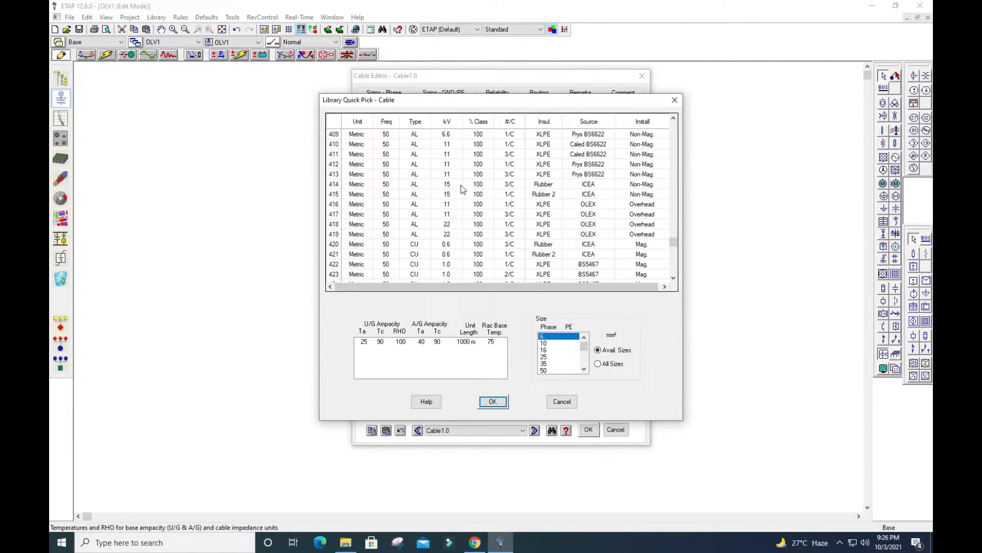
scroll(453, 143, "down", 2)
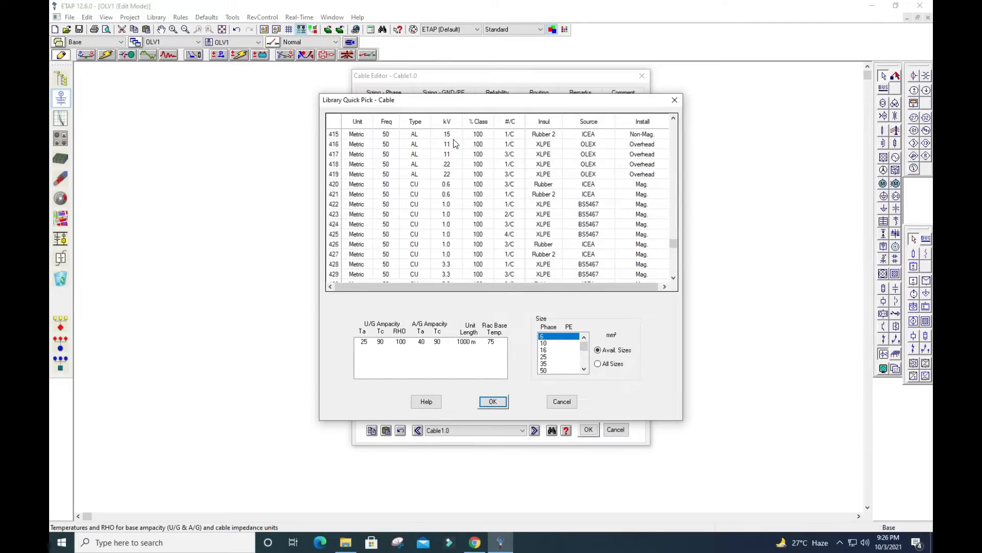
scroll(450, 166, "down", 4)
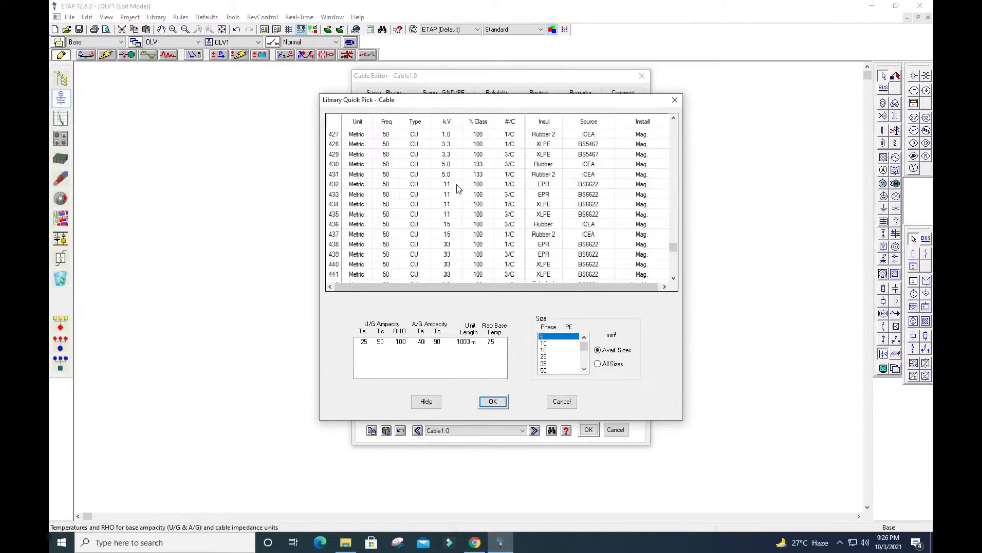
scroll(458, 189, "down", 3)
scroll(452, 191, "down", 2)
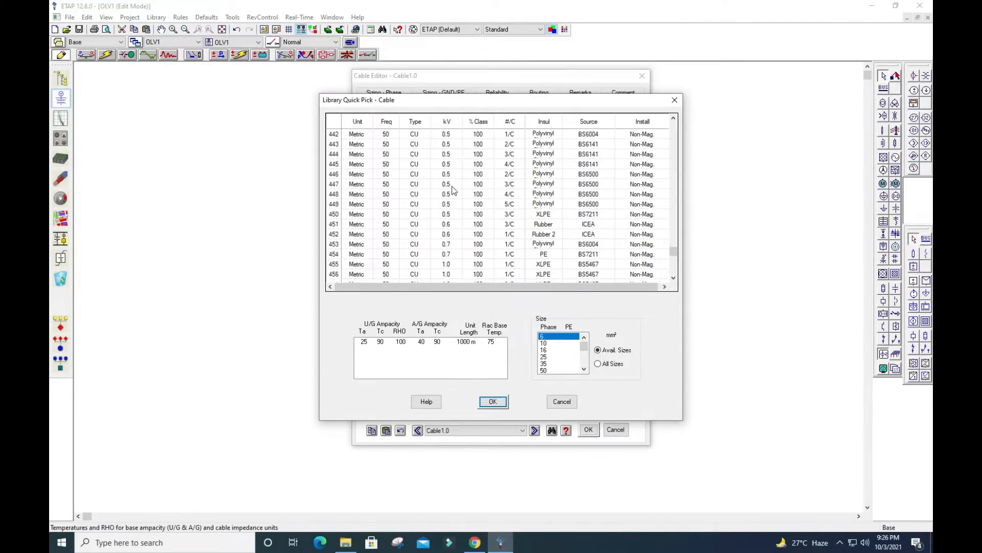
scroll(452, 187, "down", 11)
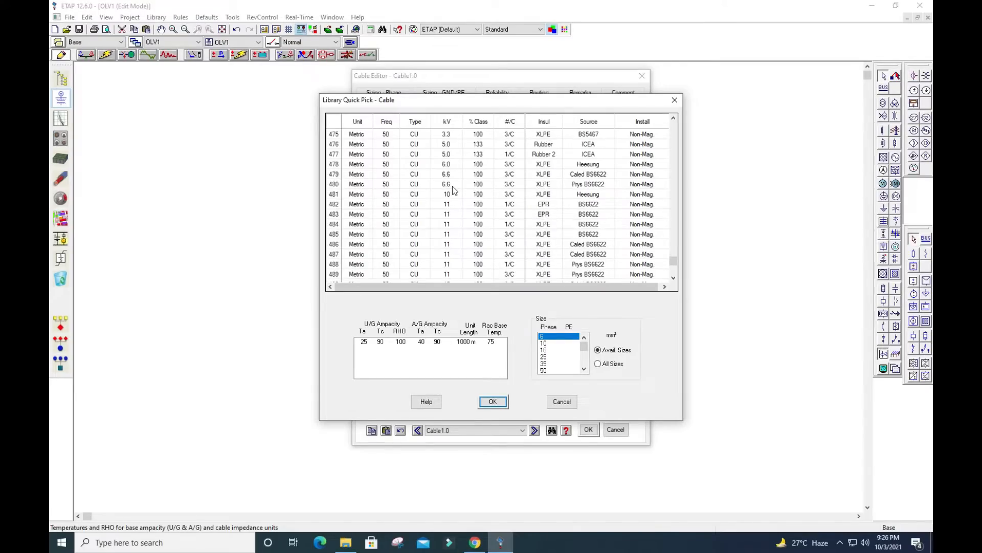
scroll(457, 206, "down", 8)
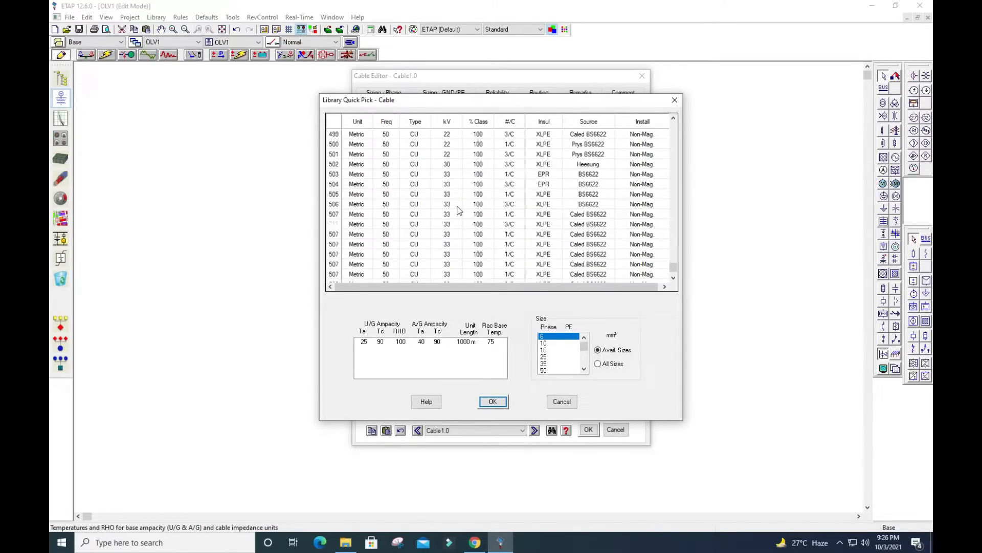
scroll(459, 209, "down", 2)
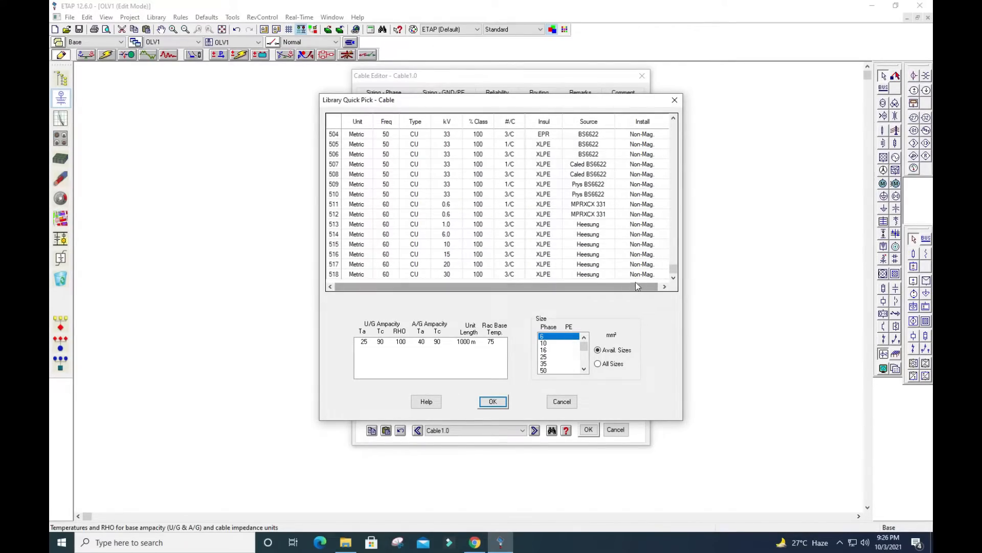
left_click_drag(674, 271, 665, 128)
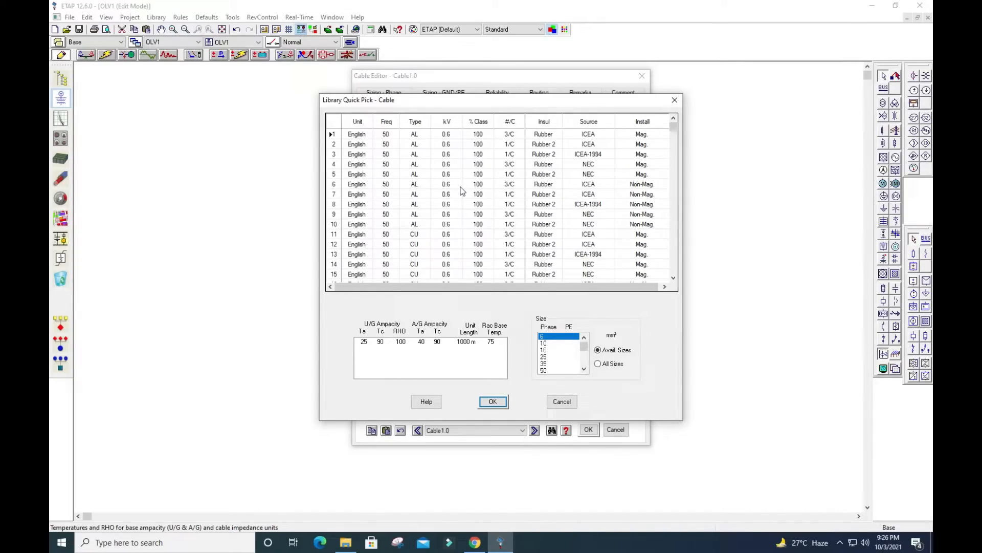
left_click(562, 402)
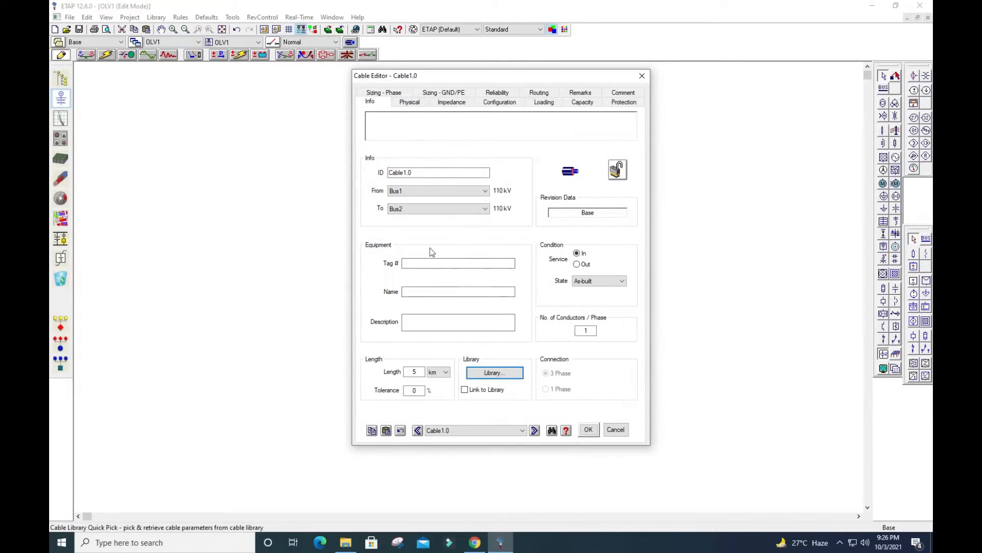
Discard the cable edits, then replace Cable1.0 with a transmission line connected between Bus1 and Bus2
left_click(614, 431)
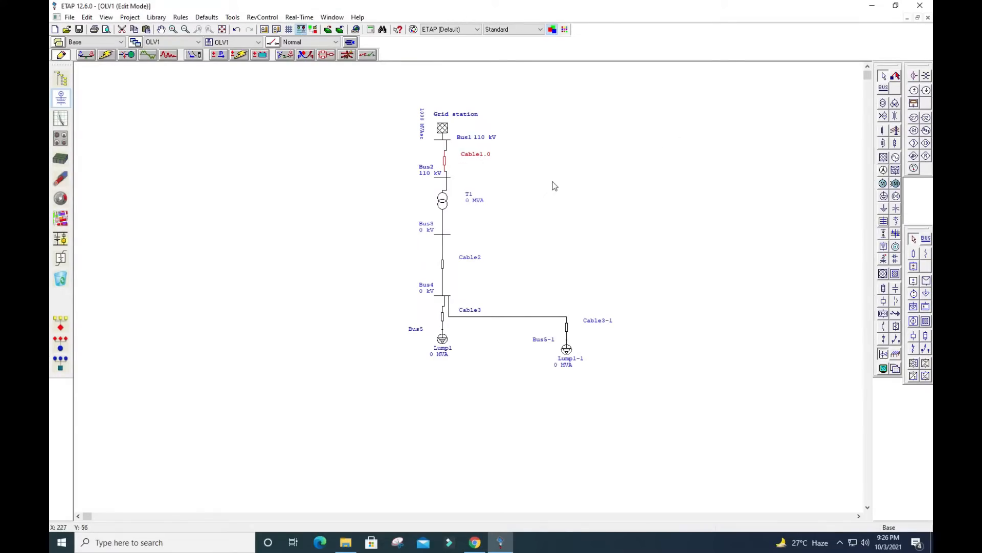
key("Delete")
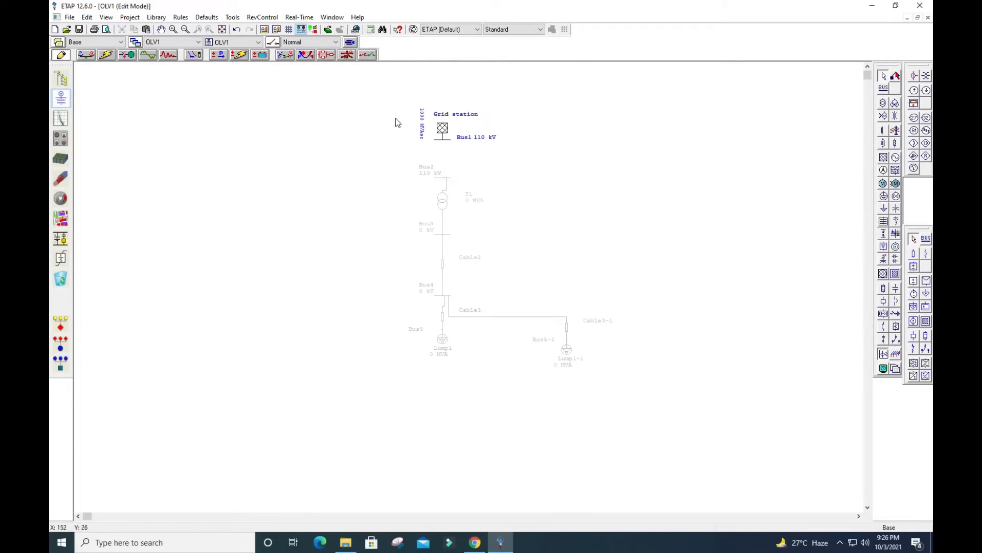
left_click(895, 131)
left_click(445, 154)
left_click_drag(444, 150, 444, 139)
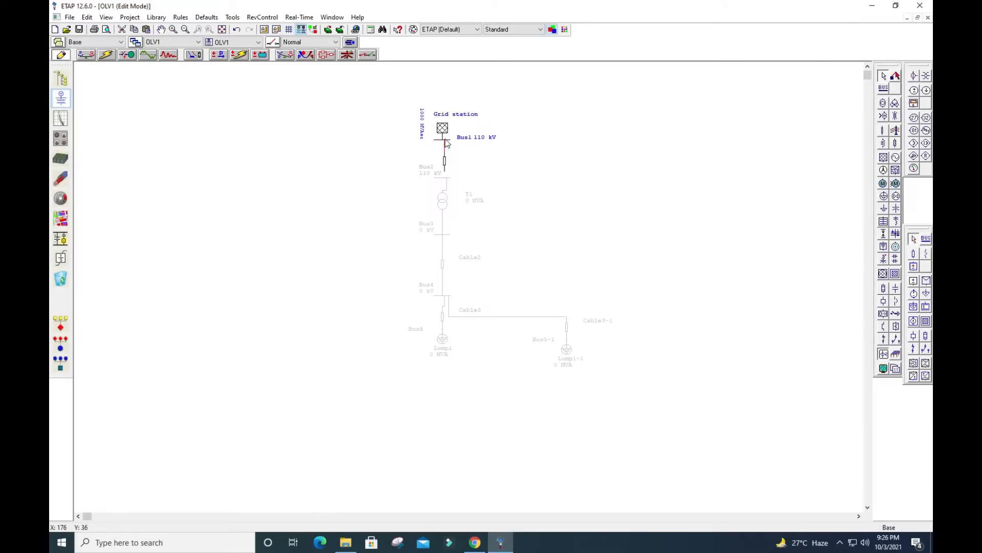
left_click_drag(445, 175, 445, 178)
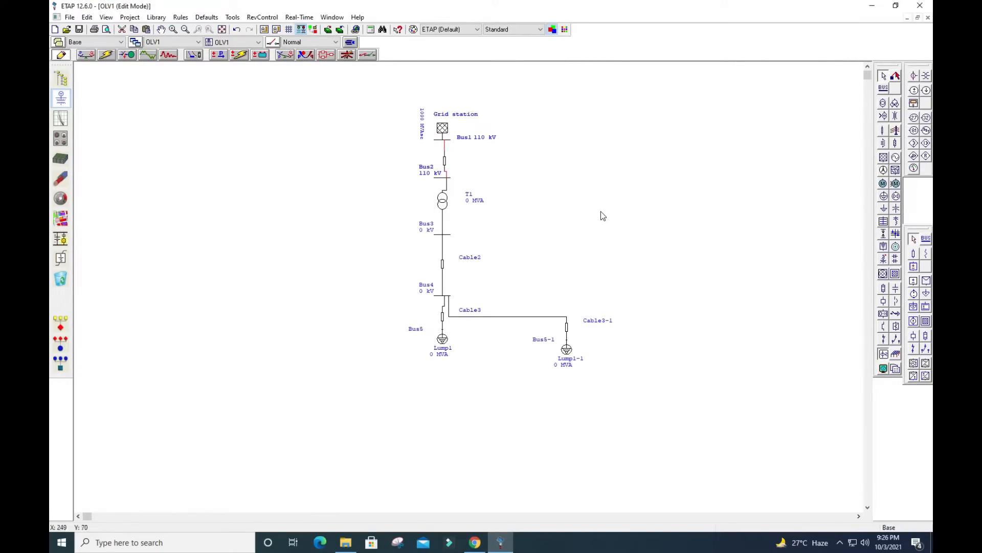
left_click(587, 171)
Set the length of the transmission line between Bus1 and Bus2 to 5 km
double_click(447, 164)
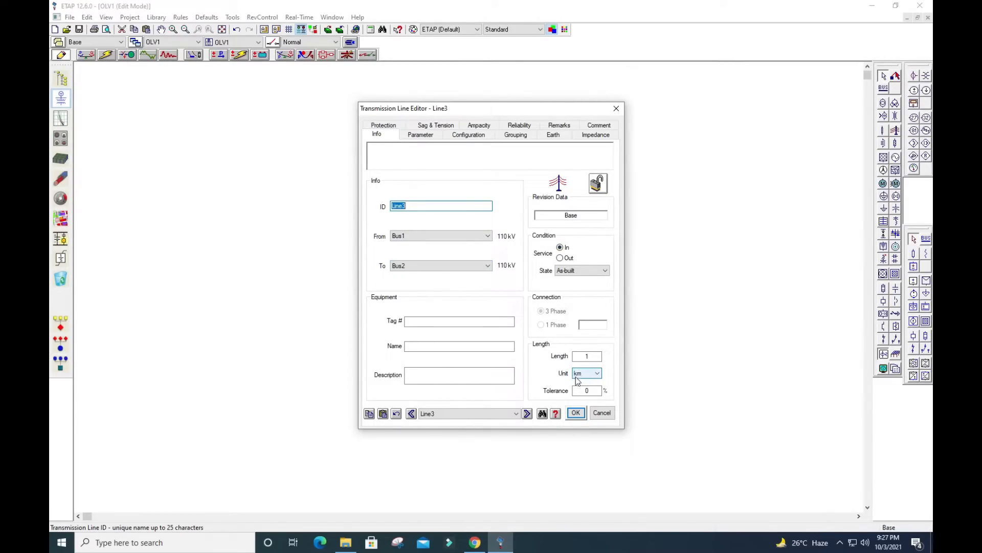
left_click(600, 358)
double_click(588, 357)
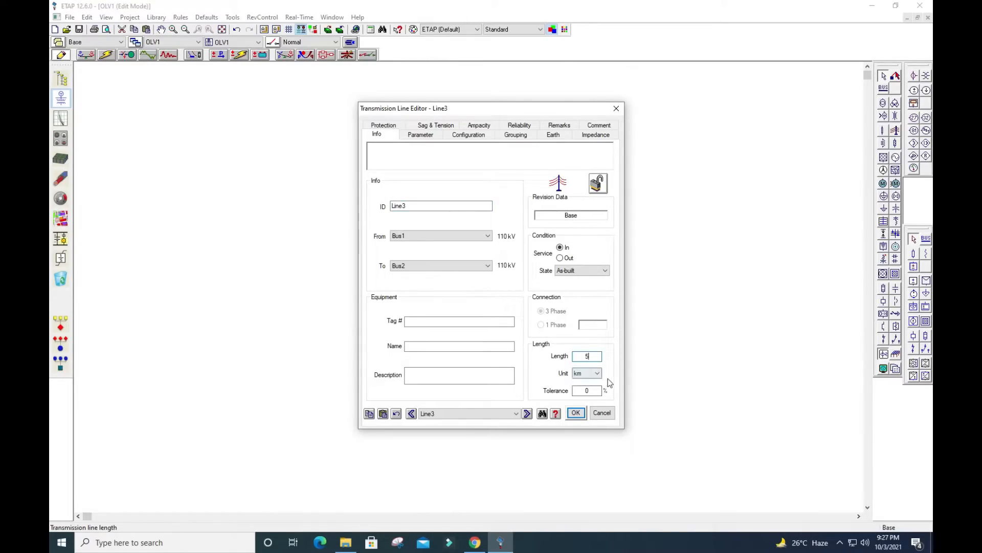
Open the phase conductor library for the transmission line and examine the metric 50 Hz Pirelli AAAC conductor codes and sizes
left_click(421, 136)
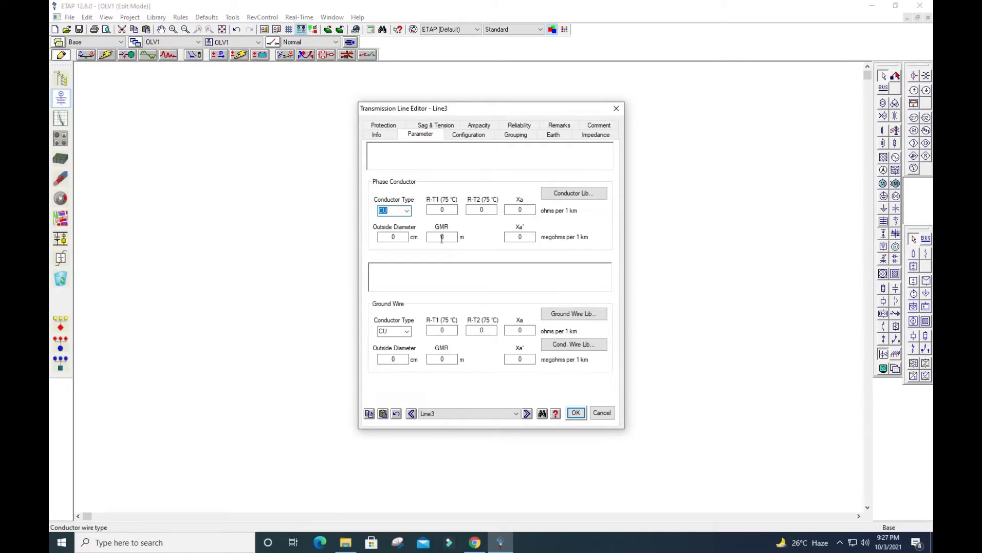
left_click(560, 195)
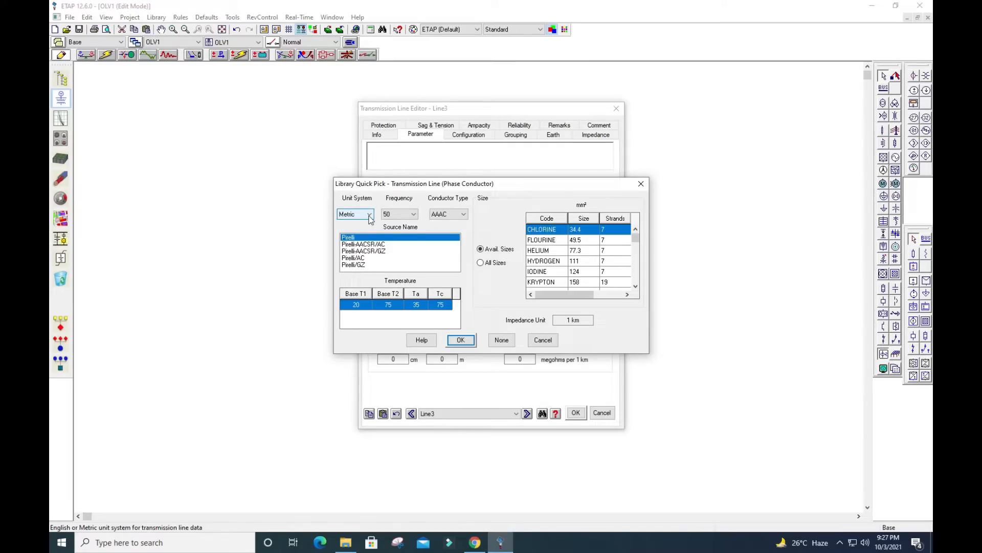
scroll(557, 259, "down", 3)
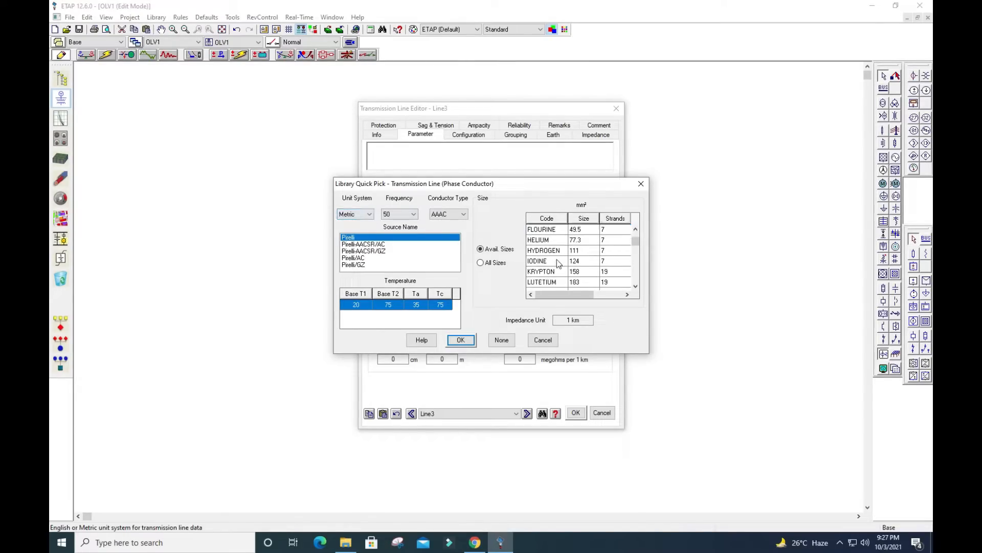
scroll(557, 260, "down", 5)
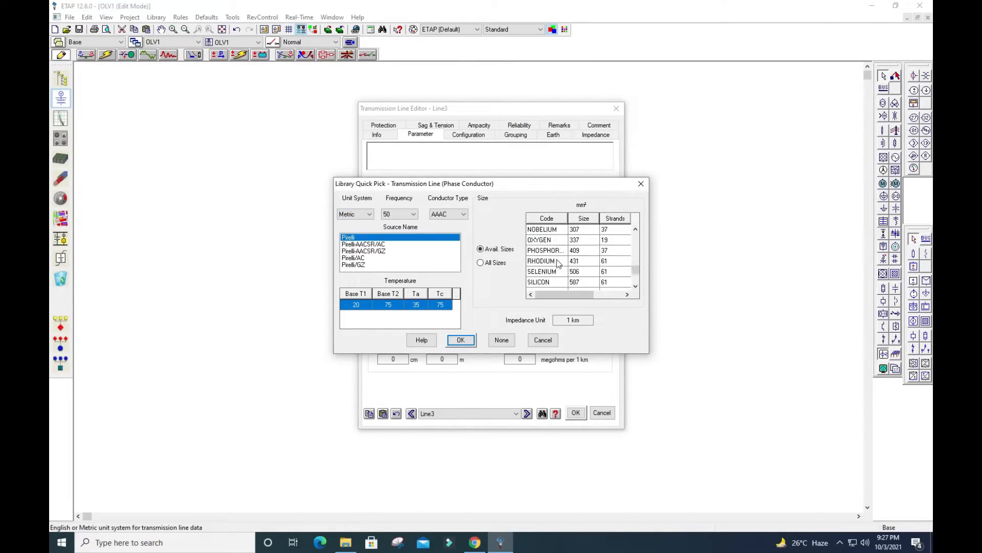
scroll(545, 258, "up", 8)
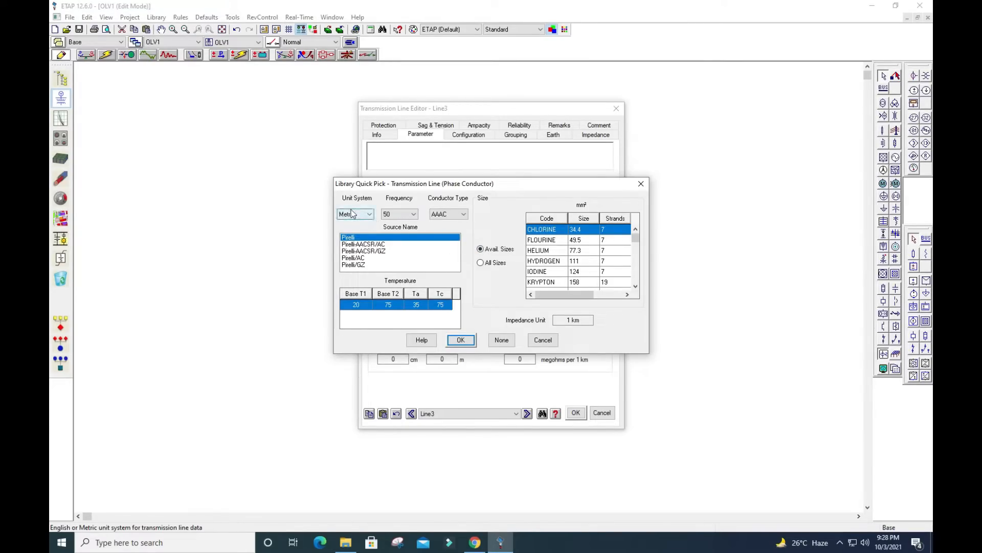
left_click(437, 218)
Switch the phase conductor library to English units and conductor type ACAR, and examine the available EPRI sizes
left_click(366, 215)
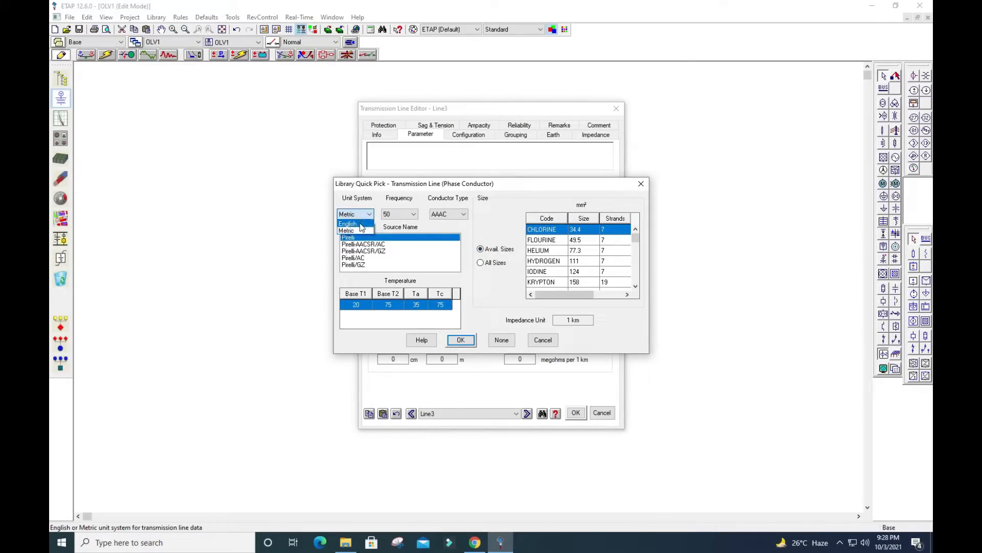
left_click(361, 227)
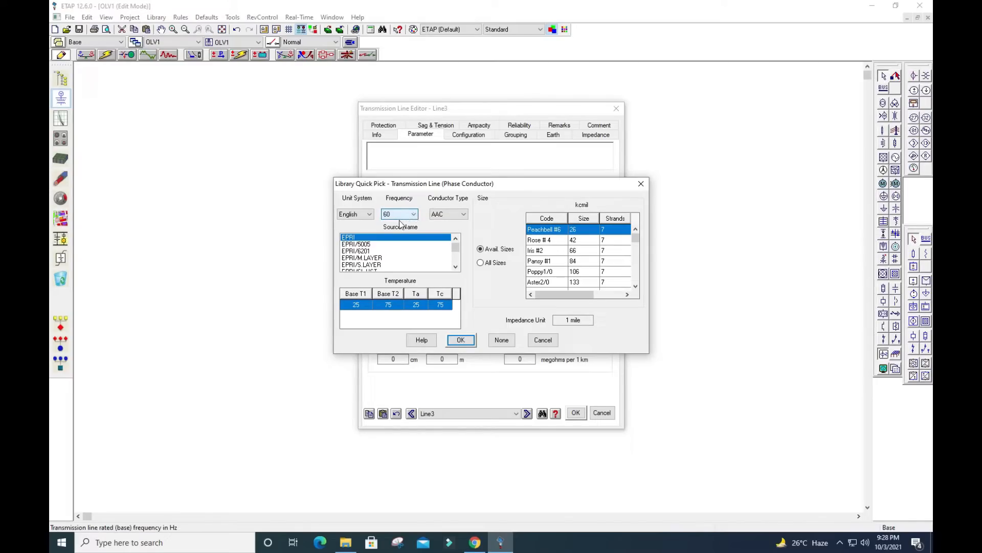
left_click(458, 216)
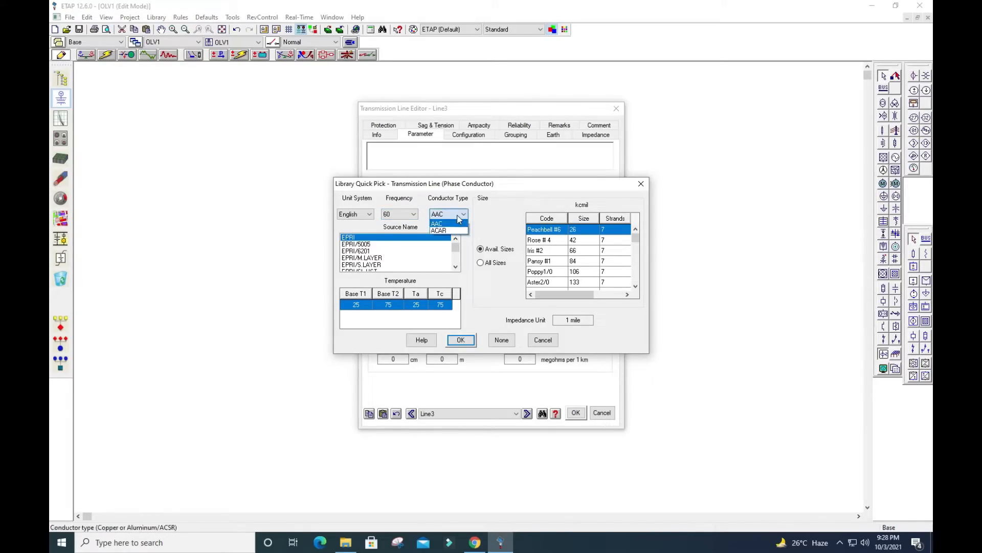
left_click(456, 231)
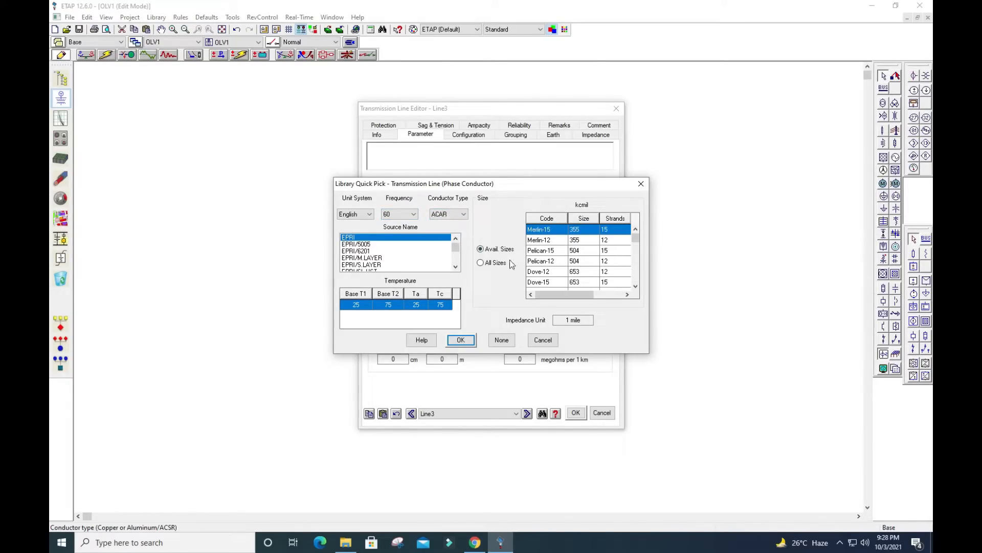
scroll(565, 259, "down", 1)
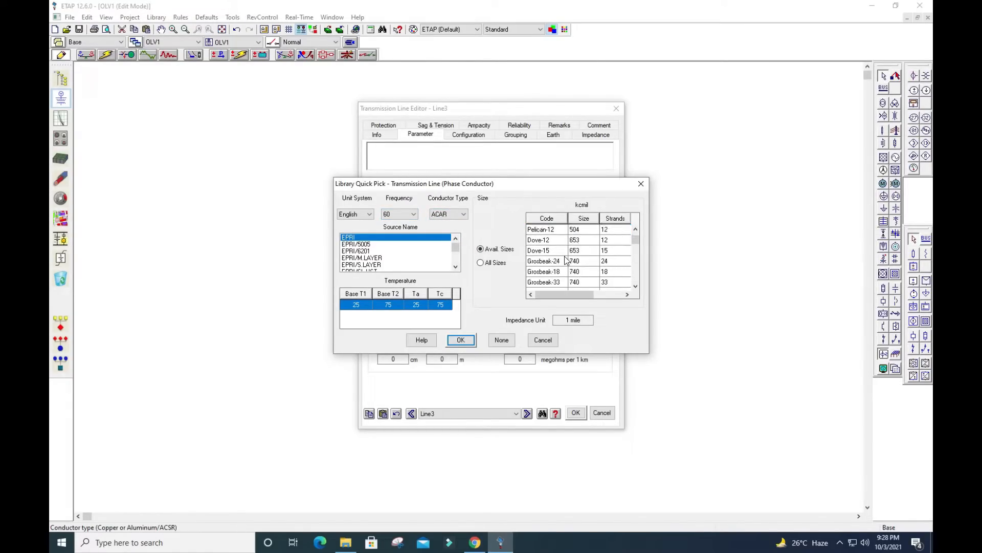
scroll(566, 260, "down", 2)
scroll(565, 259, "up", 3)
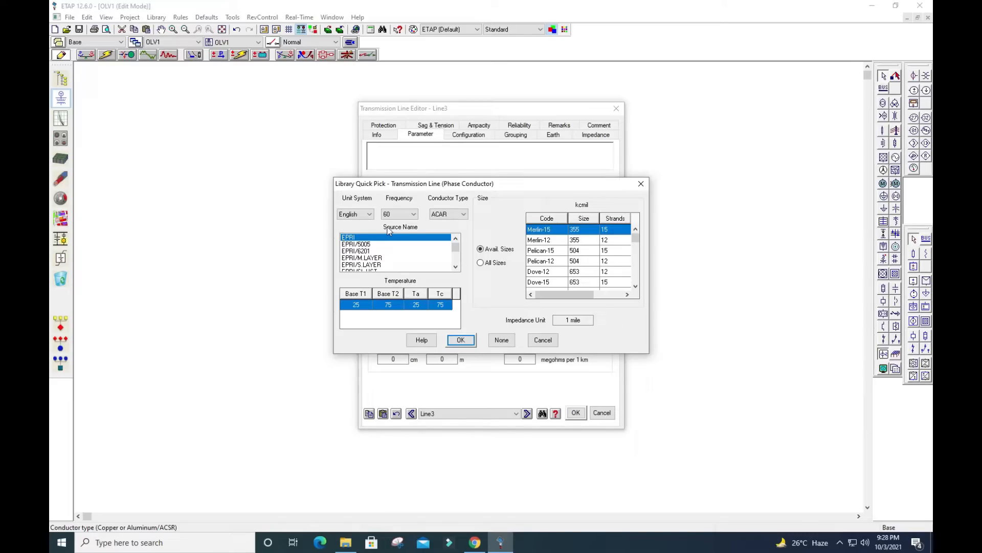
Return the phase conductor library to metric units, choose conductor type AAC and examine the available Pirelli sizes
left_click(358, 215)
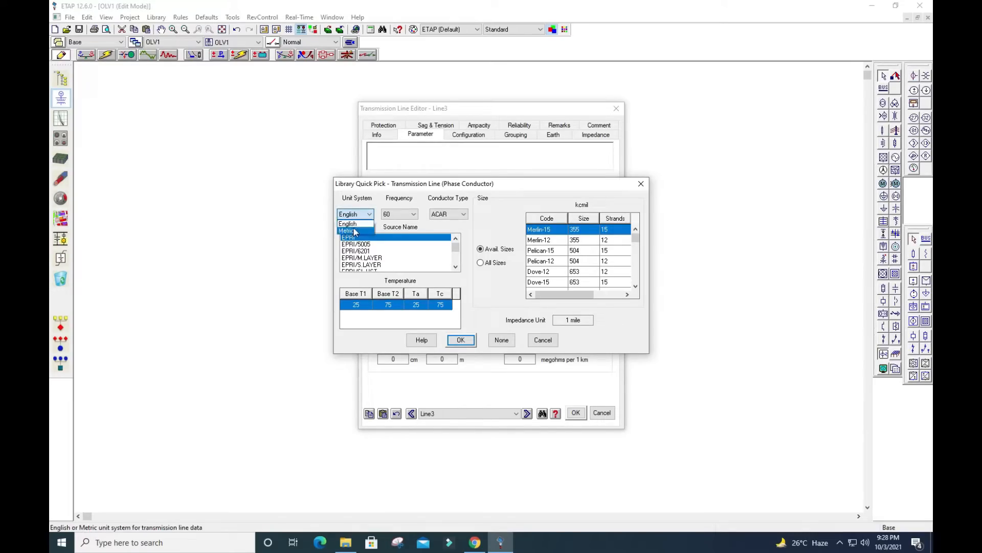
left_click(354, 233)
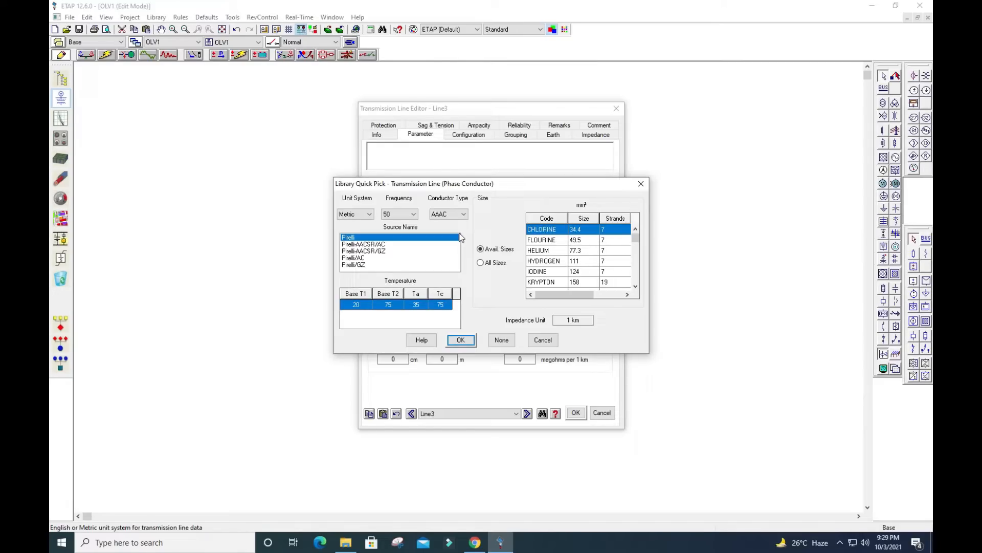
left_click(463, 215)
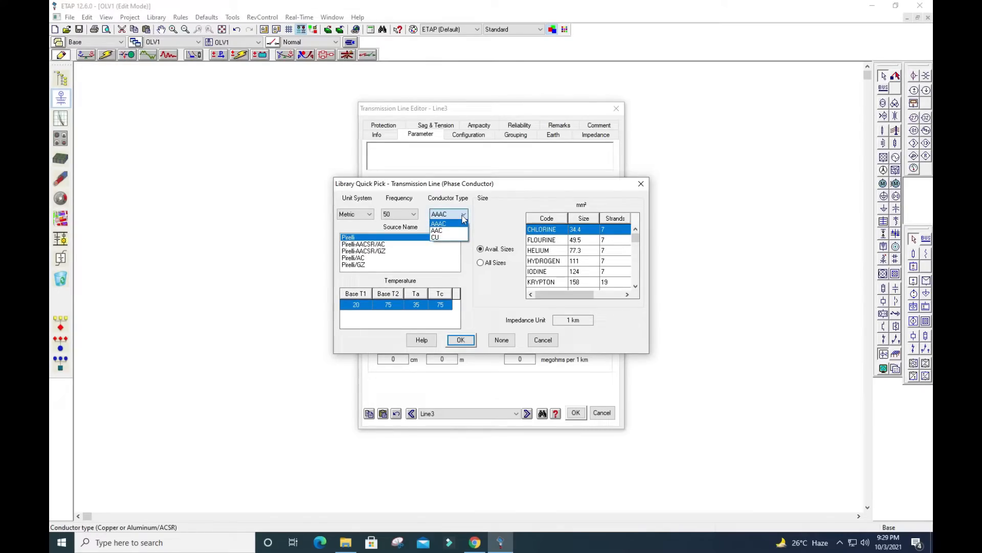
left_click(441, 237)
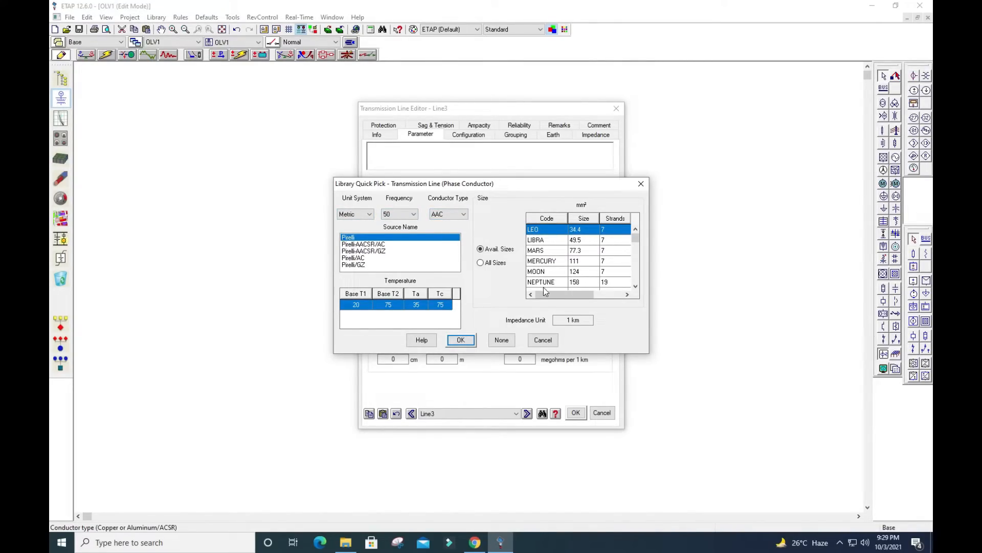
scroll(548, 281, "down", 2)
scroll(546, 282, "down", 2)
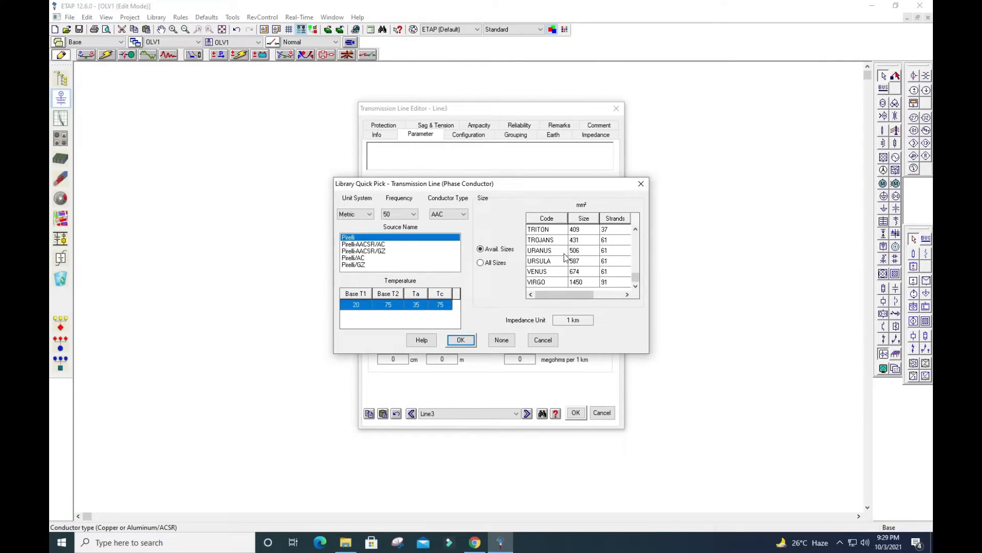
scroll(571, 240, "up", 4)
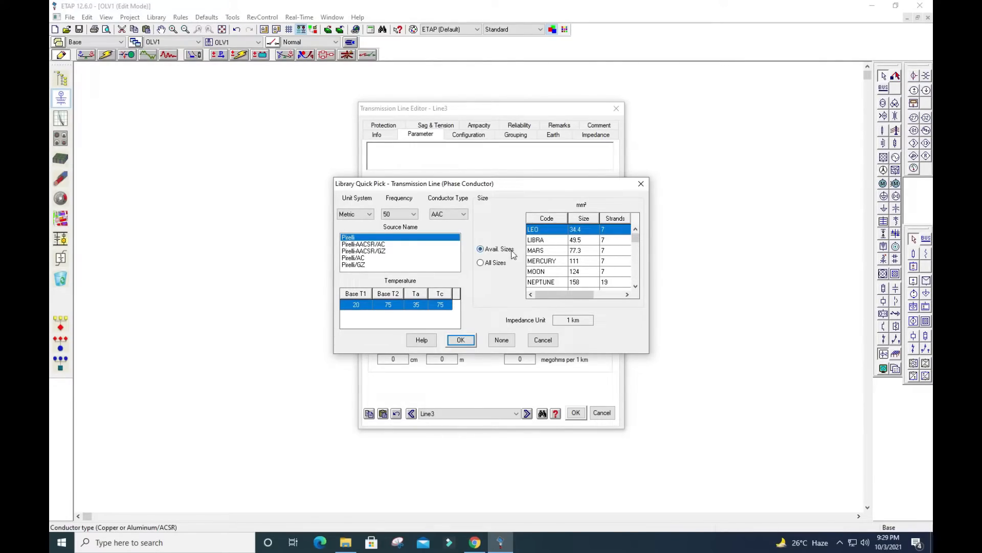
Compare the AAC conductor sizes by switching the library to English units and back to metric
left_click(370, 215)
left_click(371, 215)
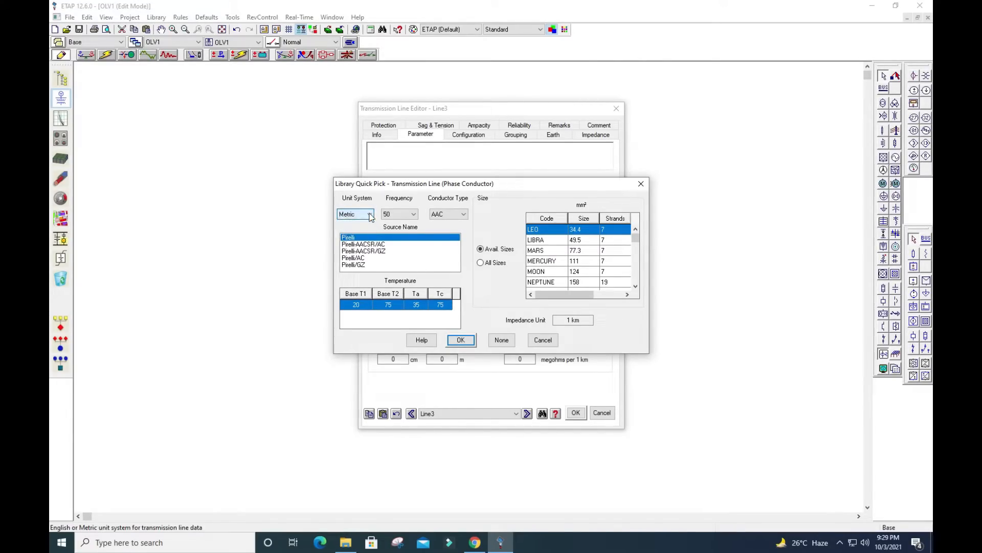
left_click(370, 215)
left_click(358, 223)
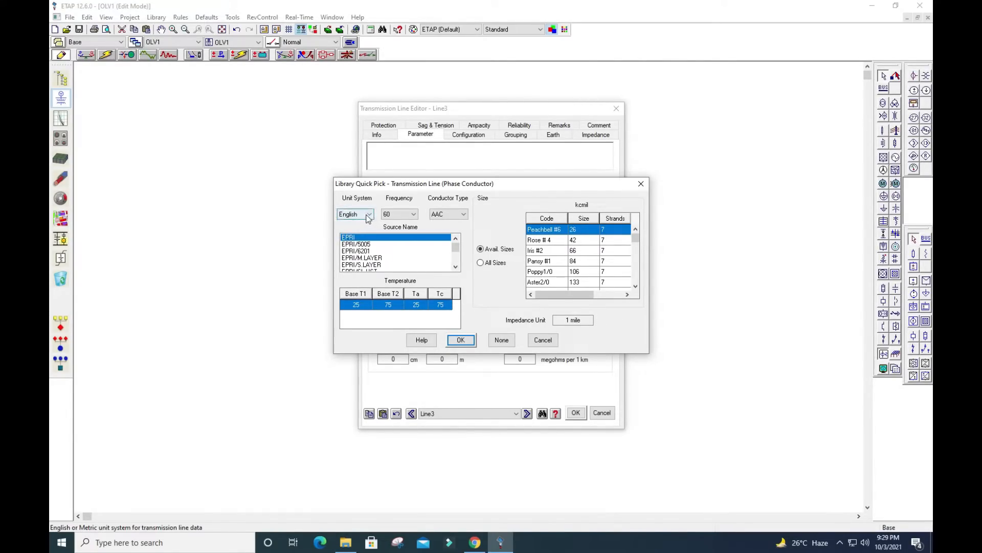
left_click(370, 215)
left_click(353, 230)
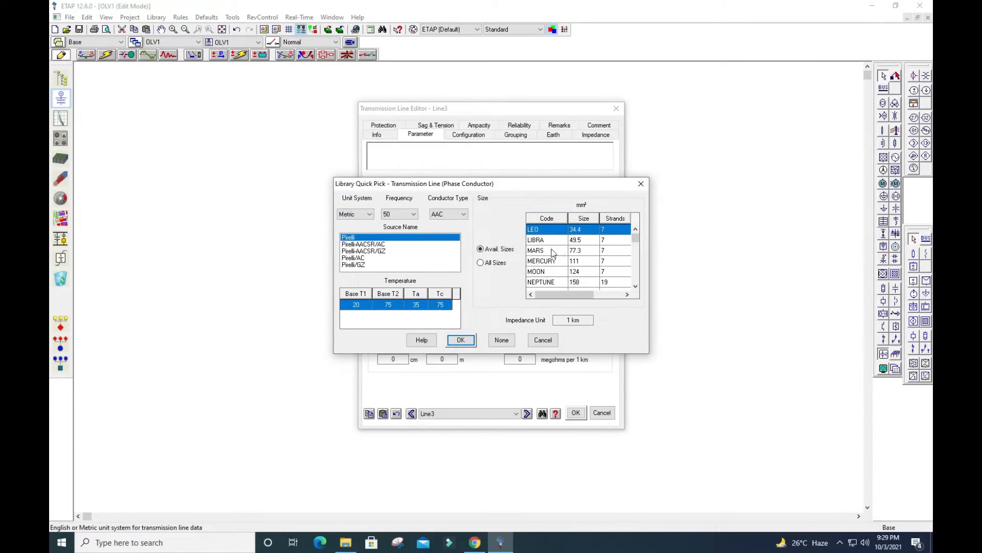
scroll(549, 261, "down", 2)
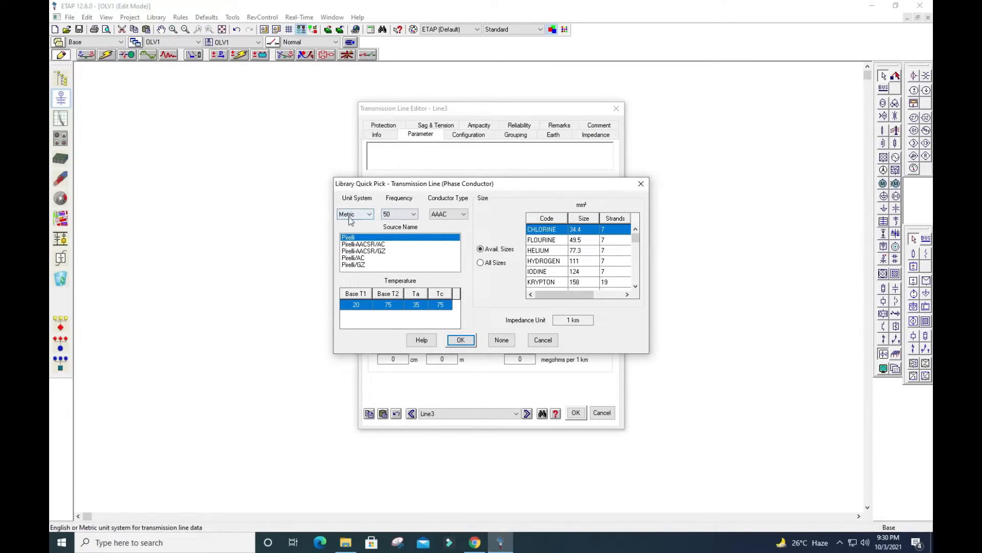
Examine the metric ACSR conductor sizes from the sources Pirelli-AACSR/AC, Pirelli/AC and Pirelli/GZ
left_click(379, 245)
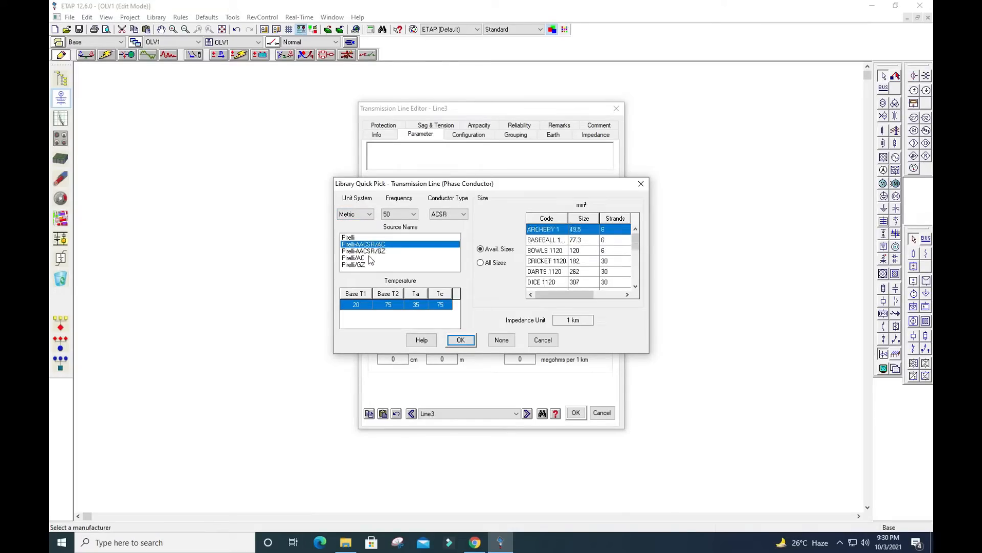
left_click(372, 258)
left_click(363, 265)
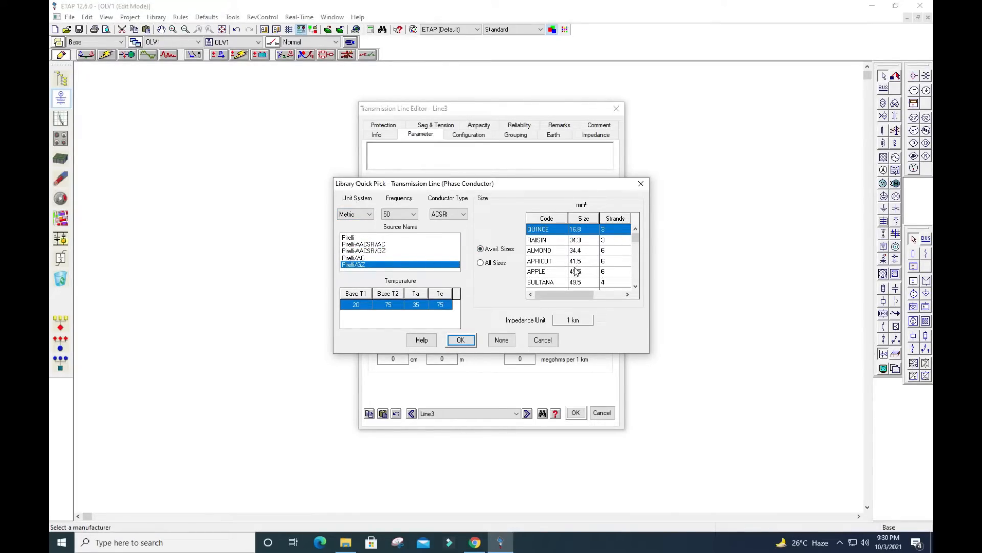
scroll(577, 270, "down", 2)
scroll(576, 264, "down", 2)
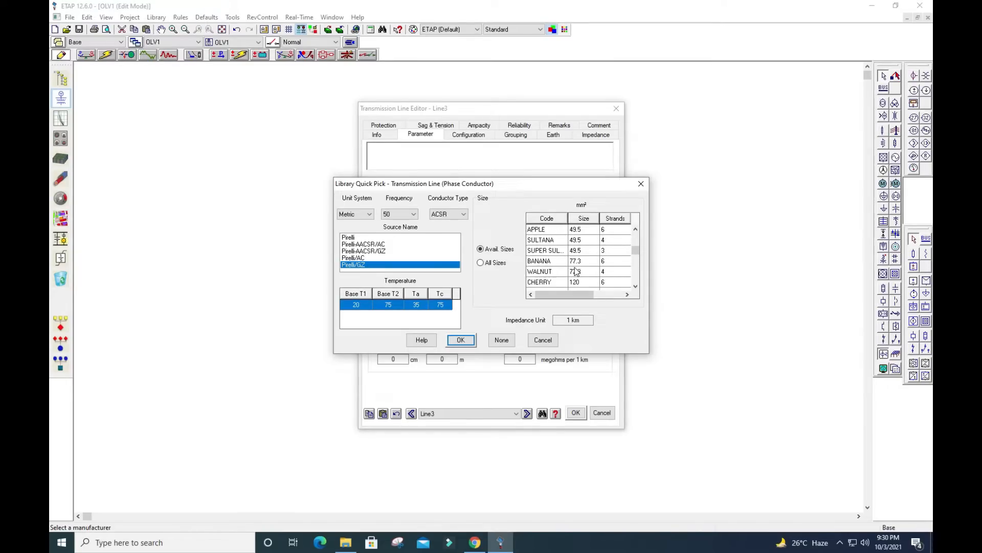
scroll(576, 261, "up", 4)
Assign the Pirelli AAAC conductor HELIUM, size 77.3 mm² with 7 strands, as the line's phase conductor
left_click(353, 237)
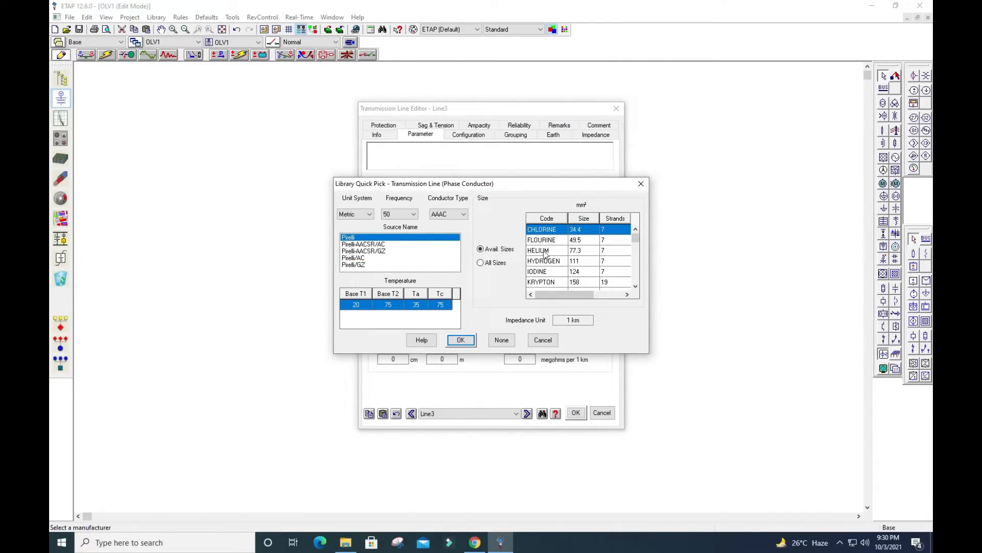
left_click(581, 253)
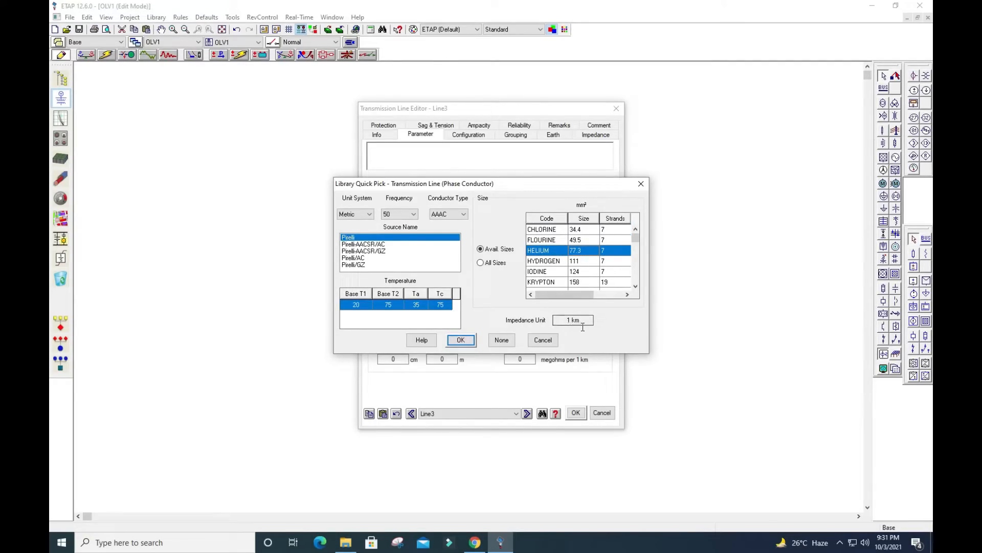
left_click(465, 342)
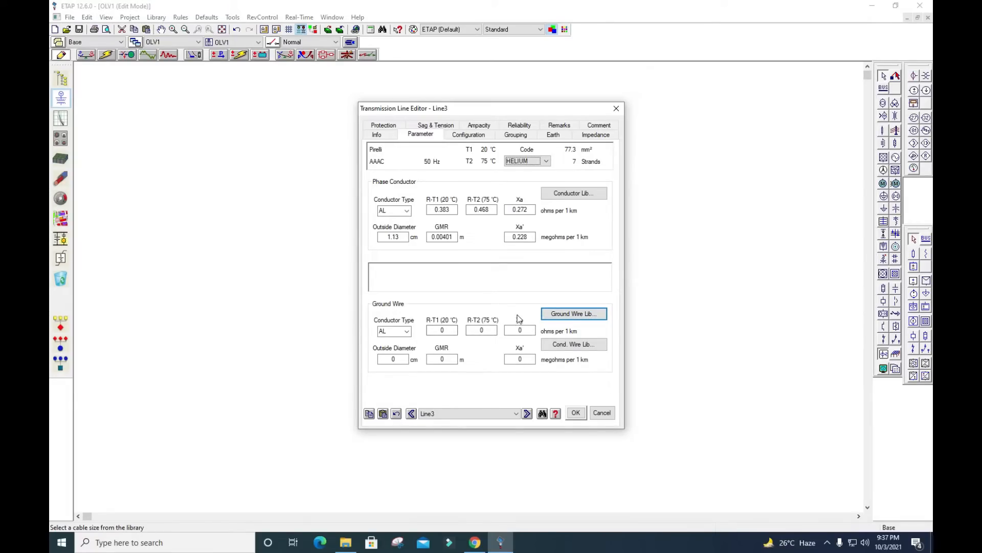
Assign the EPRI AW conductor 3 No.9, size 39.3 kcmil, from the ground wire library as the line's ground wire
left_click(558, 317)
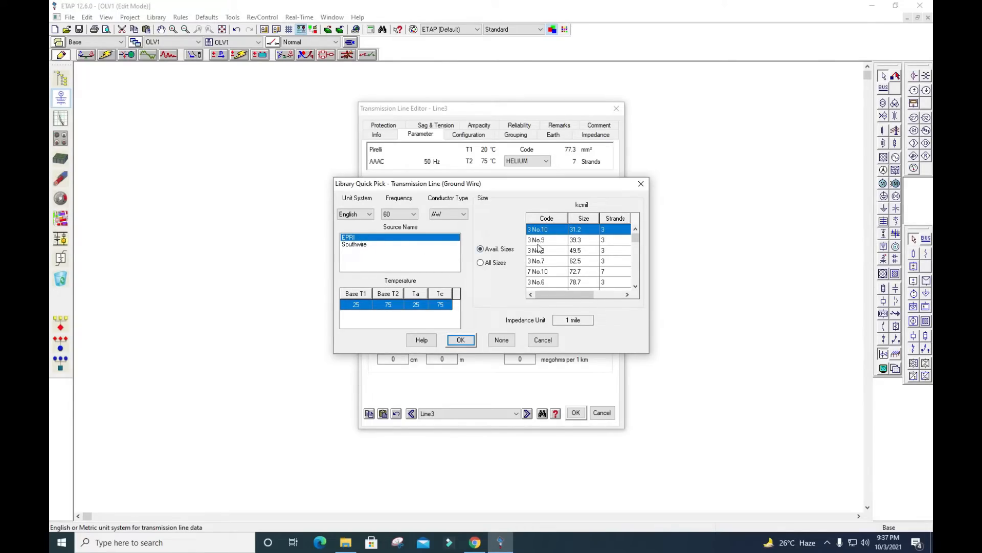
left_click(576, 242)
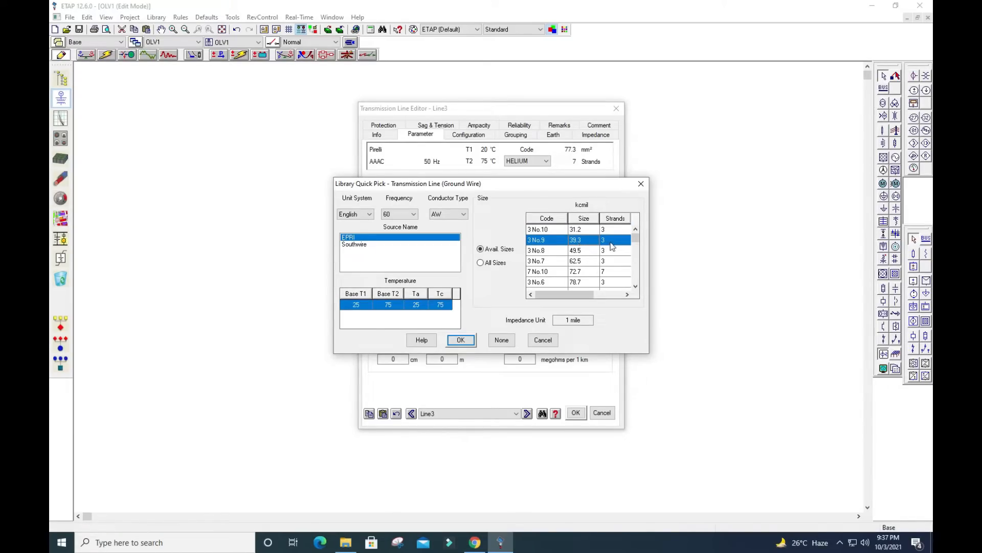
left_click(462, 341)
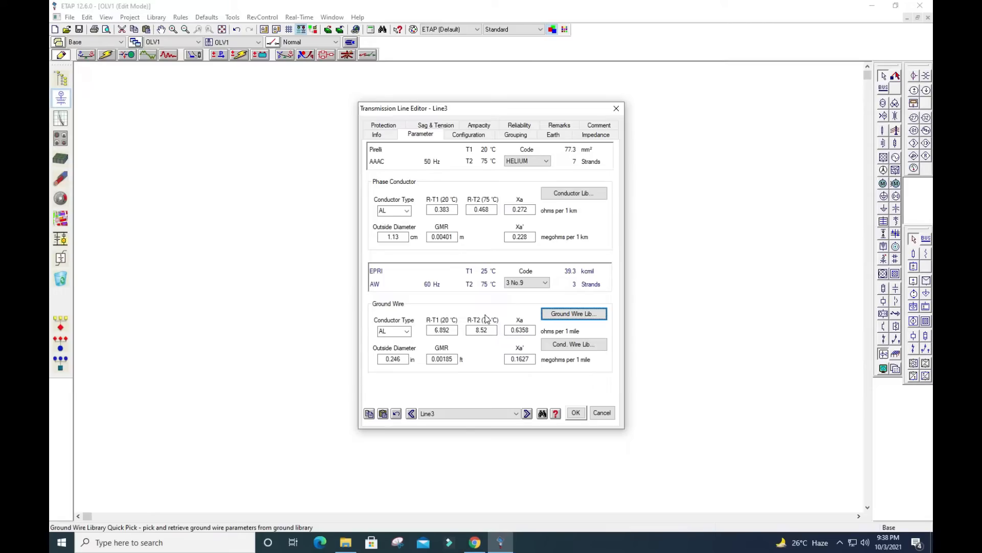
Try the Vertical configuration type for the line's conductor layout, then set it to Triangular
left_click(469, 135)
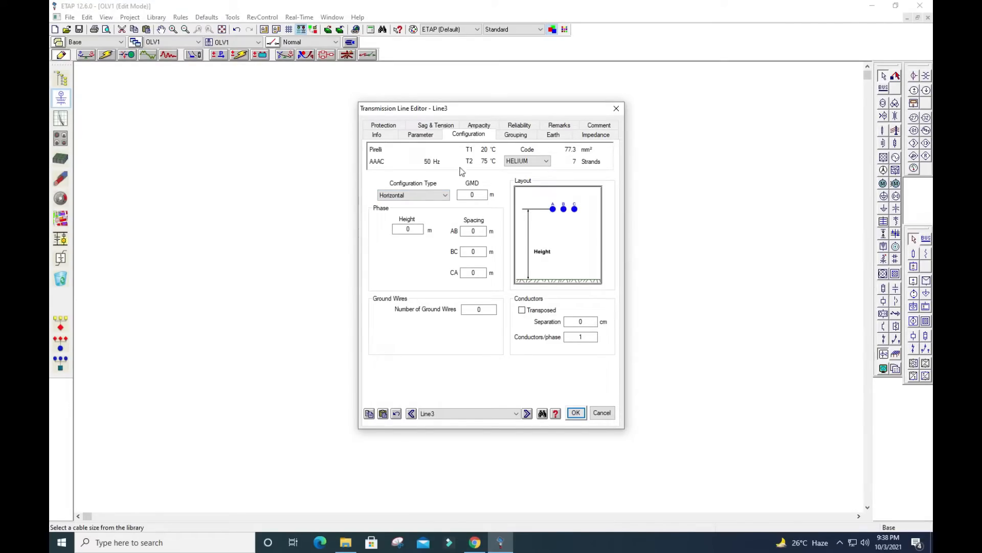
left_click(444, 196)
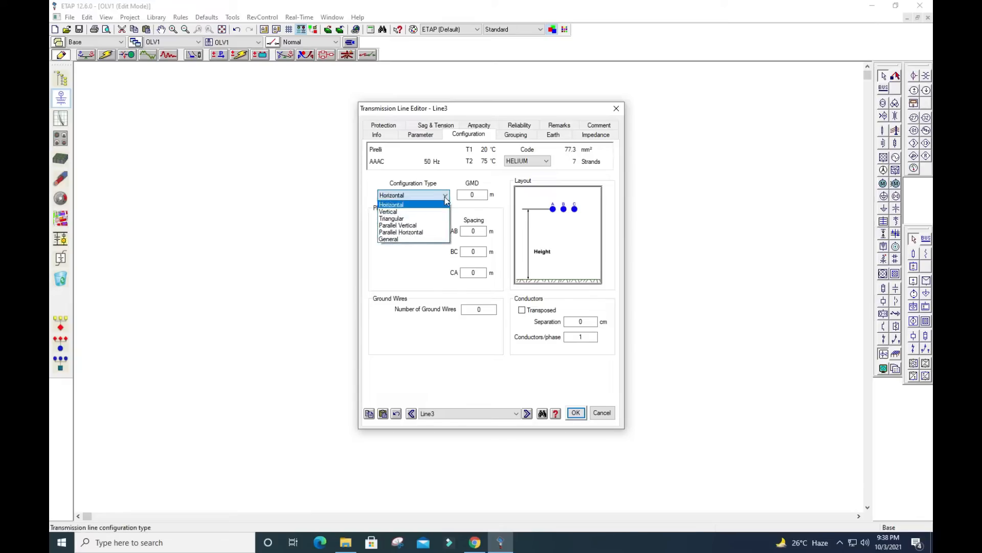
left_click(399, 211)
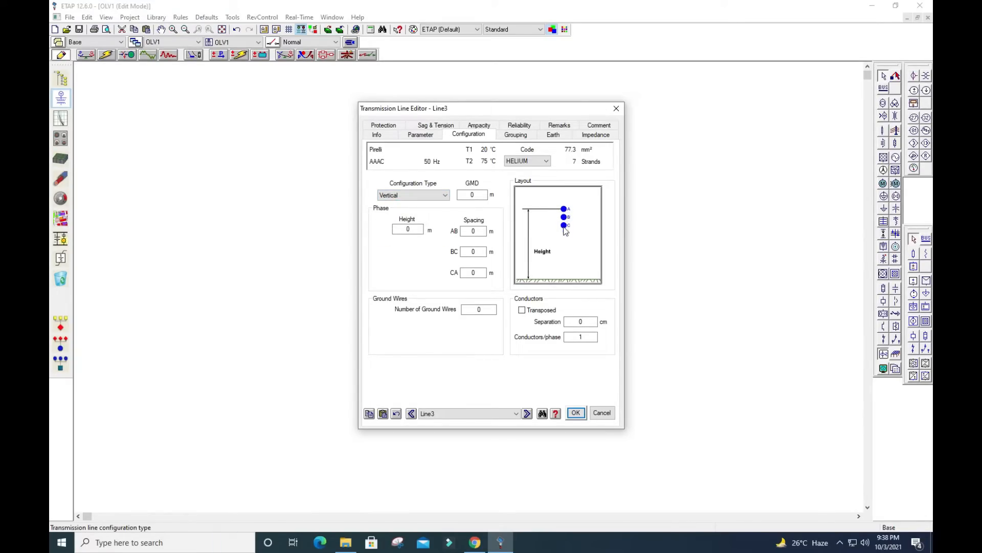
left_click(445, 197)
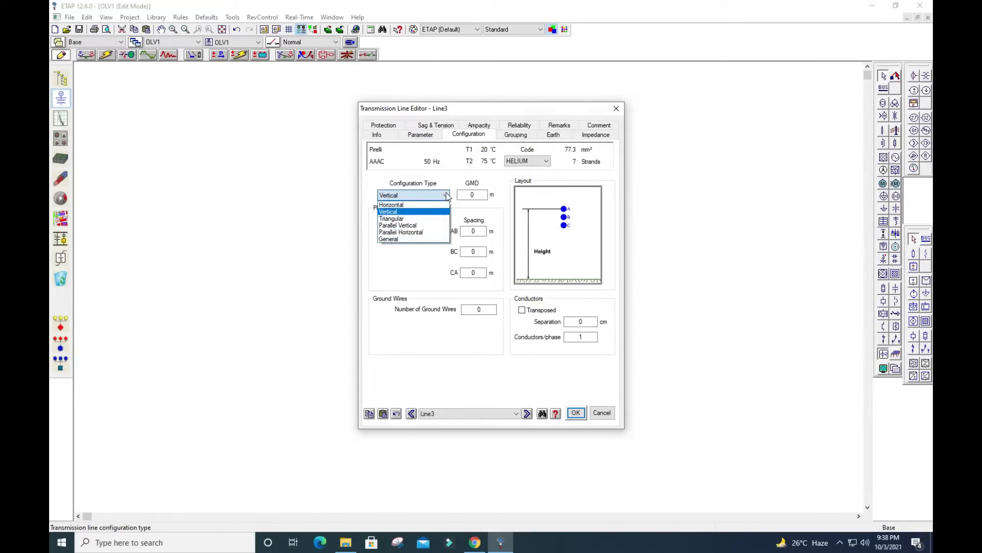
left_click(408, 219)
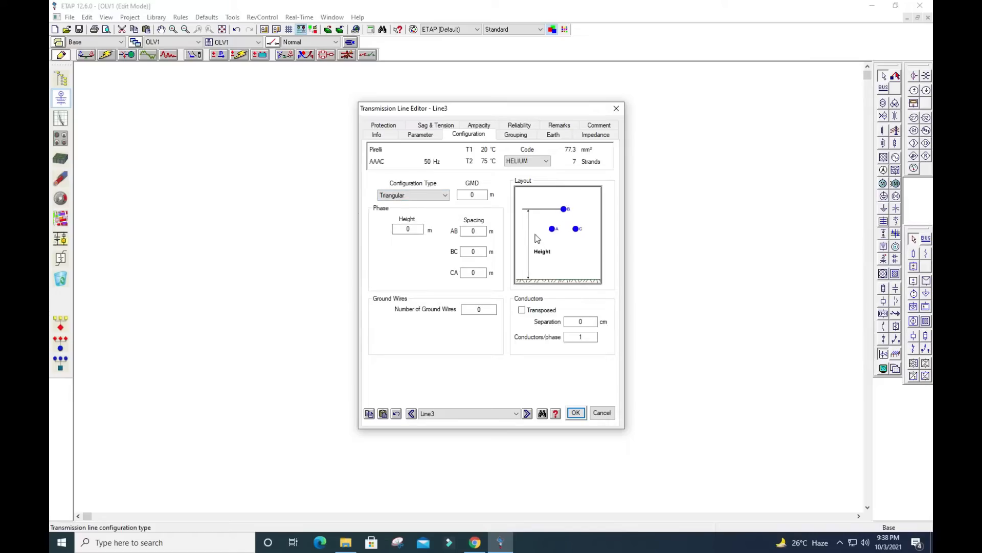
Set the line's configuration type to Vertical with a phase height of 35 m and spacings of AB 2 m, BC 2 m and CA 4 m
left_click(445, 197)
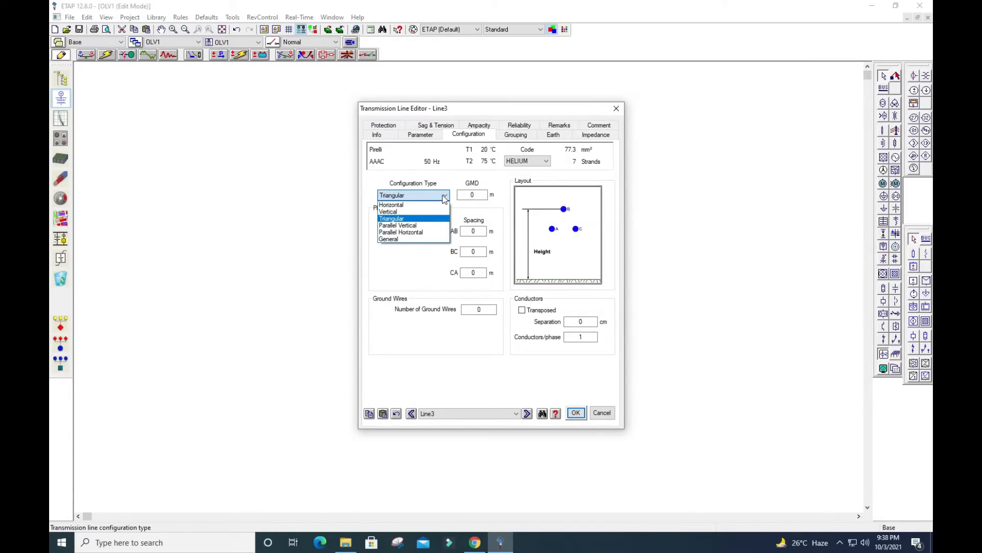
left_click(404, 212)
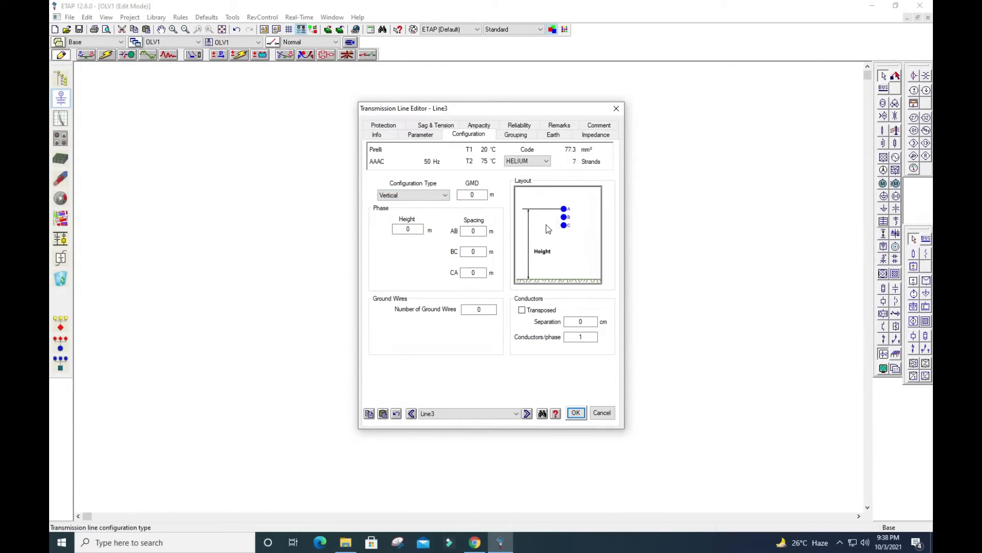
left_click(404, 234)
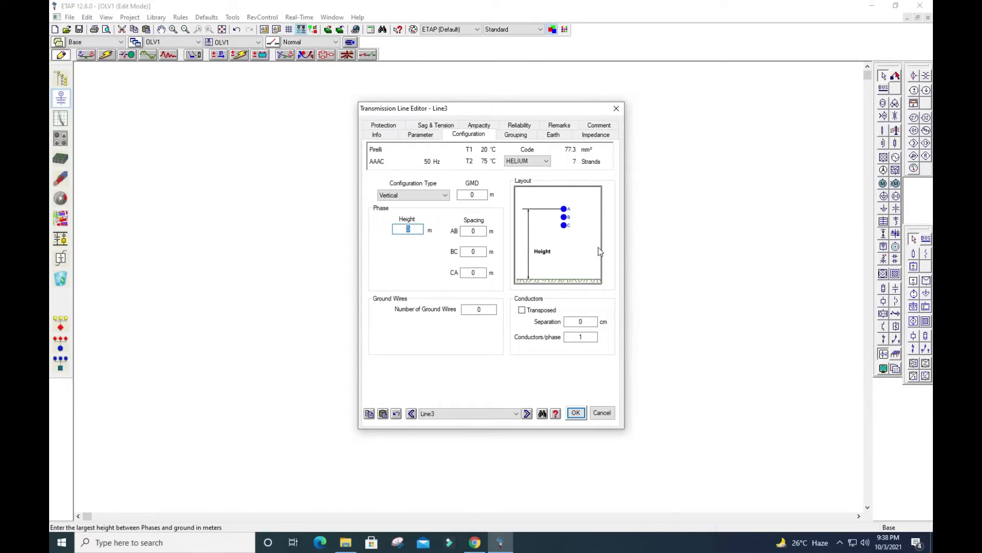
type("35")
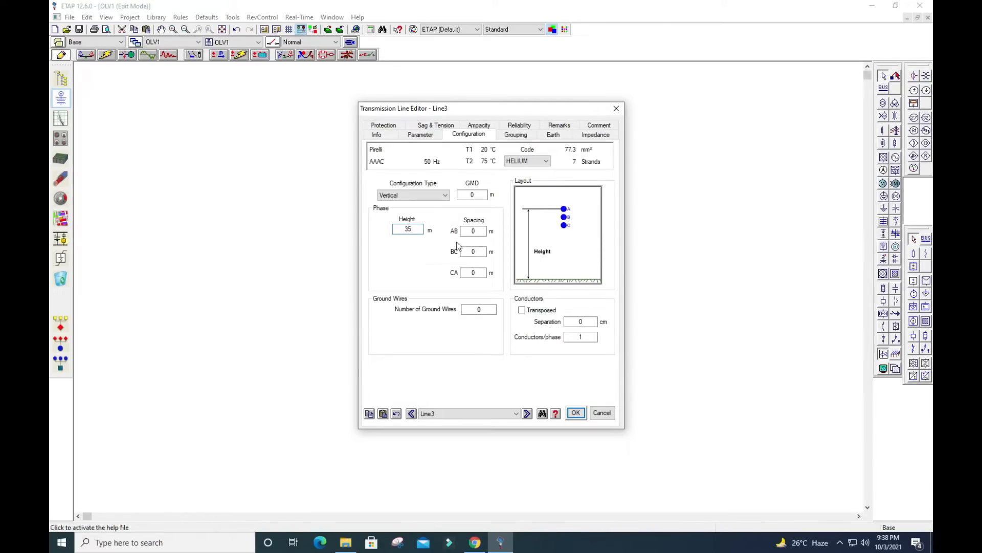
left_click(473, 231)
left_click(432, 263)
Add one ground wire to the line at a CG distance of 4 m and accept the transmission line data
left_click(470, 313)
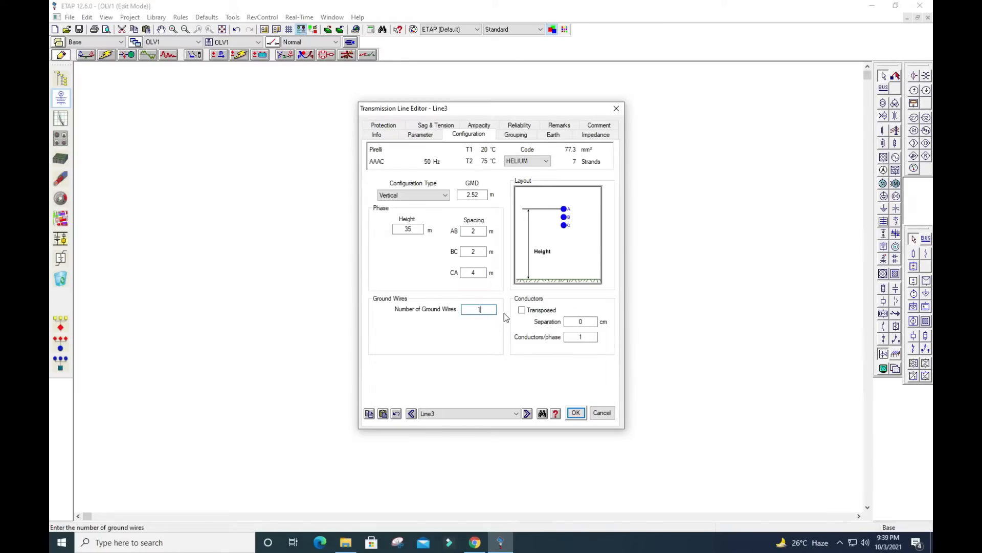
left_click(474, 336)
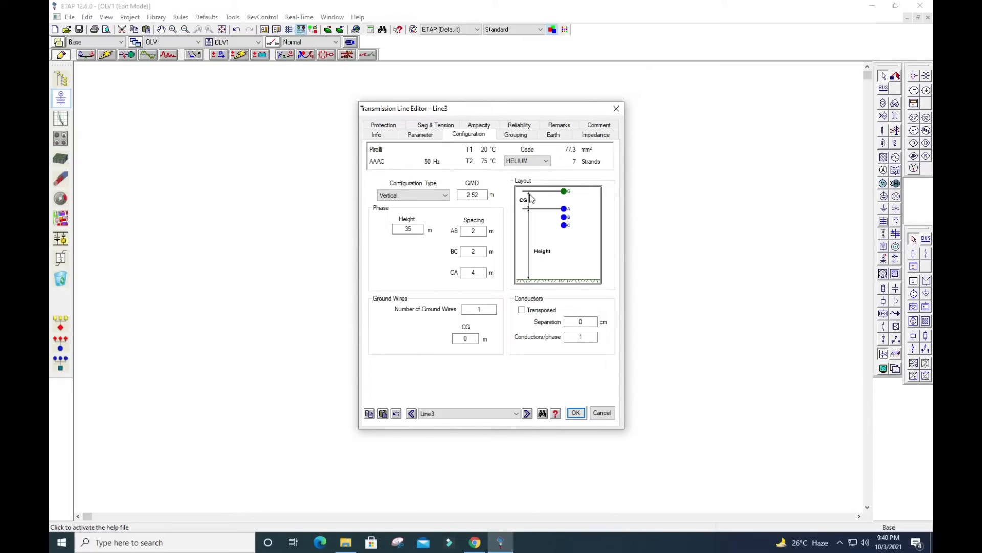
double_click(467, 339)
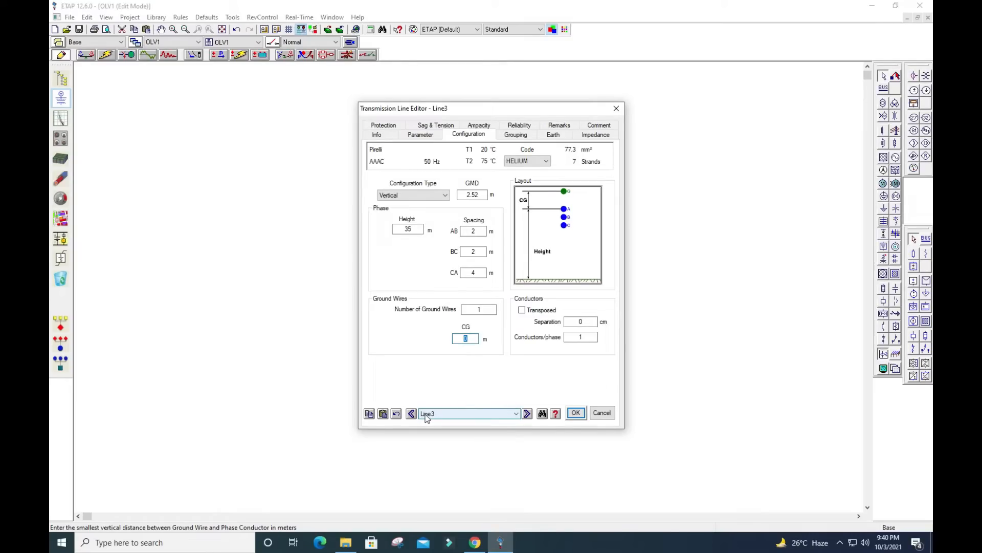
type("4")
left_click(442, 341)
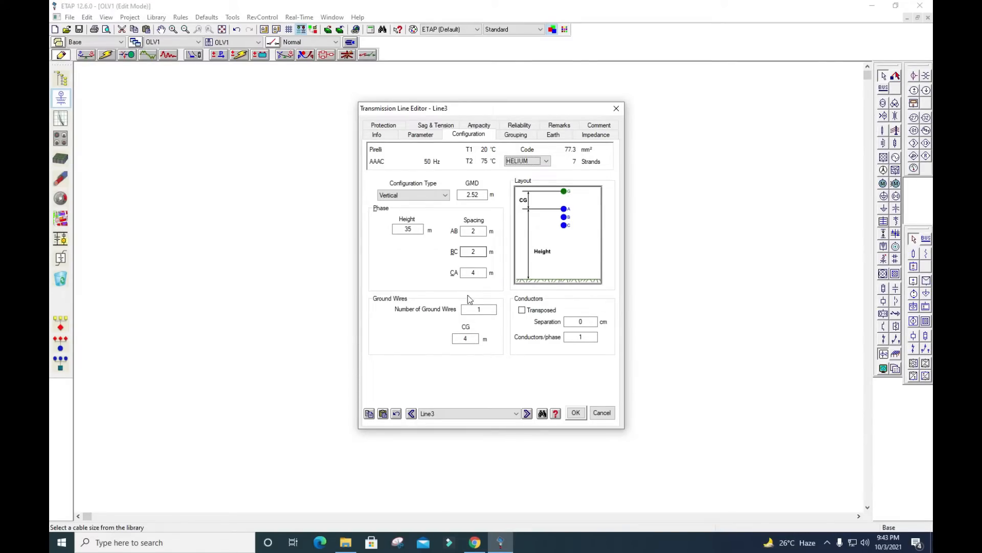
left_click(575, 413)
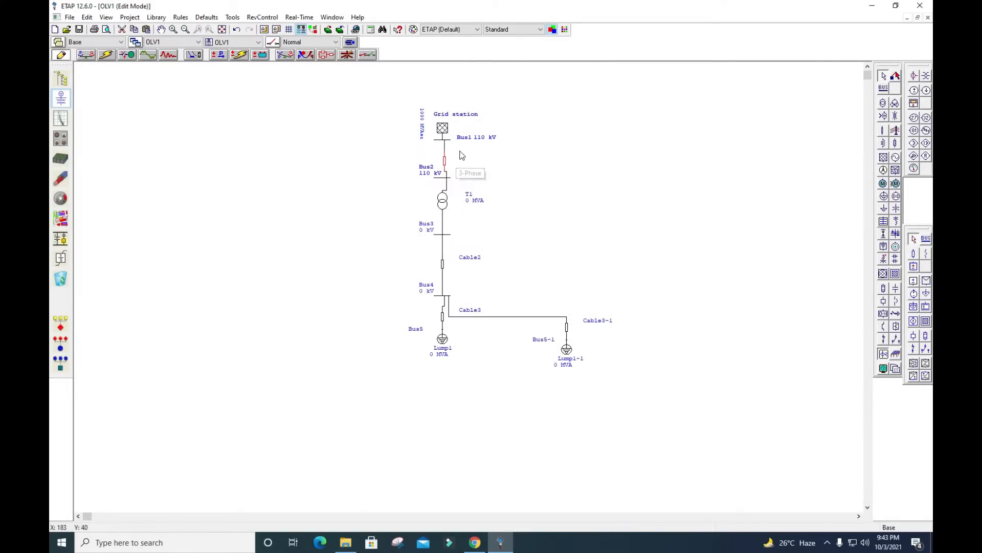
left_click(558, 180)
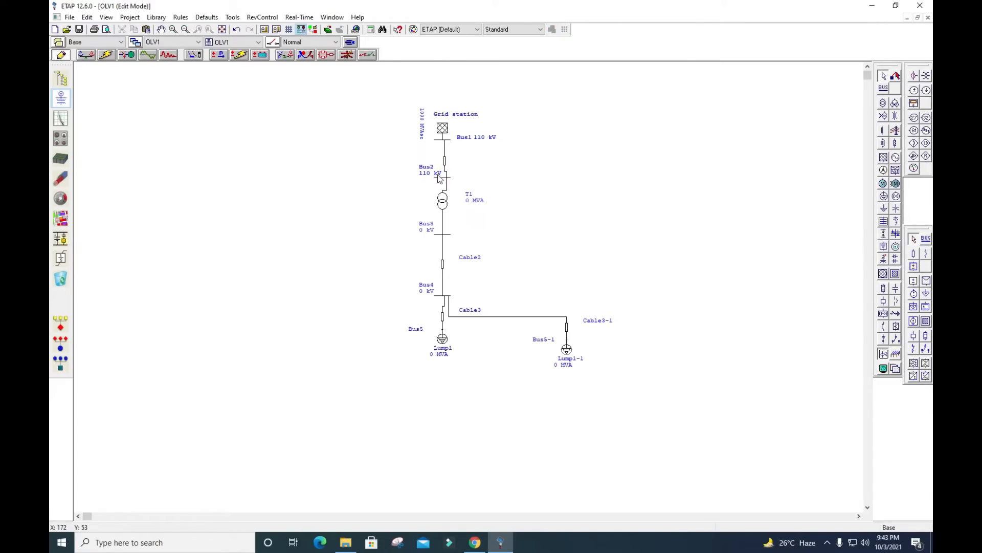
Choose Shell as the 3-phase connection of transformer T1 and set its secondary voltage rating to 11 kV
double_click(446, 206)
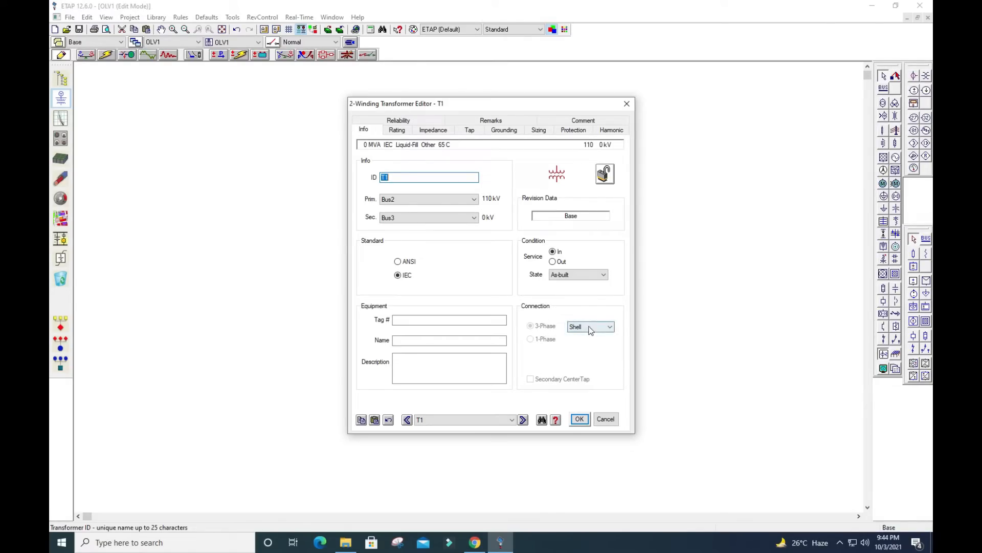
left_click(609, 328)
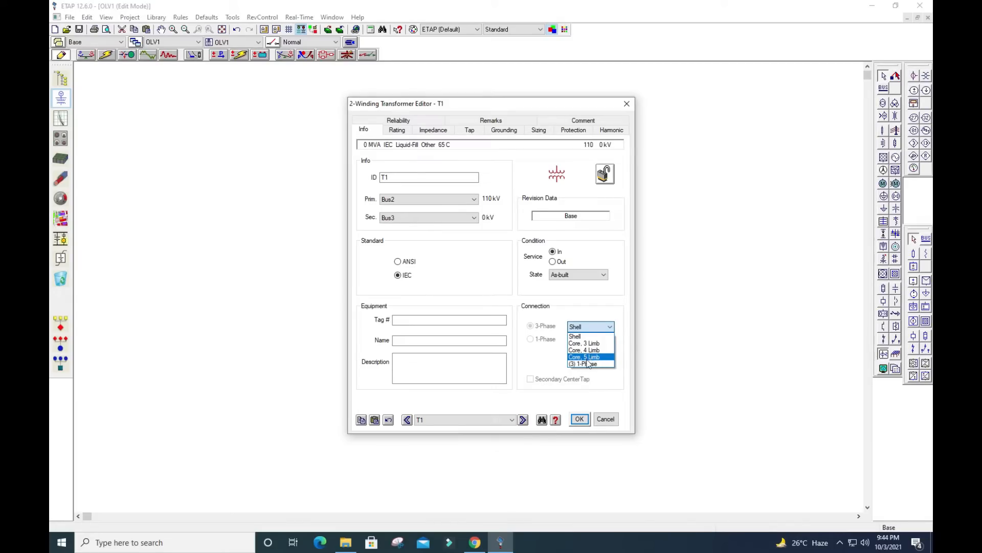
left_click(579, 337)
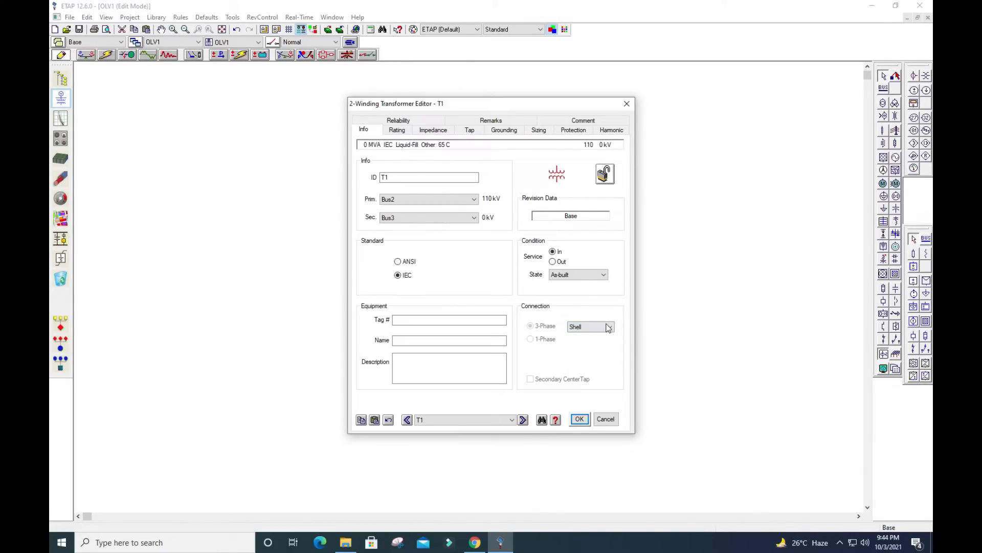
left_click(401, 131)
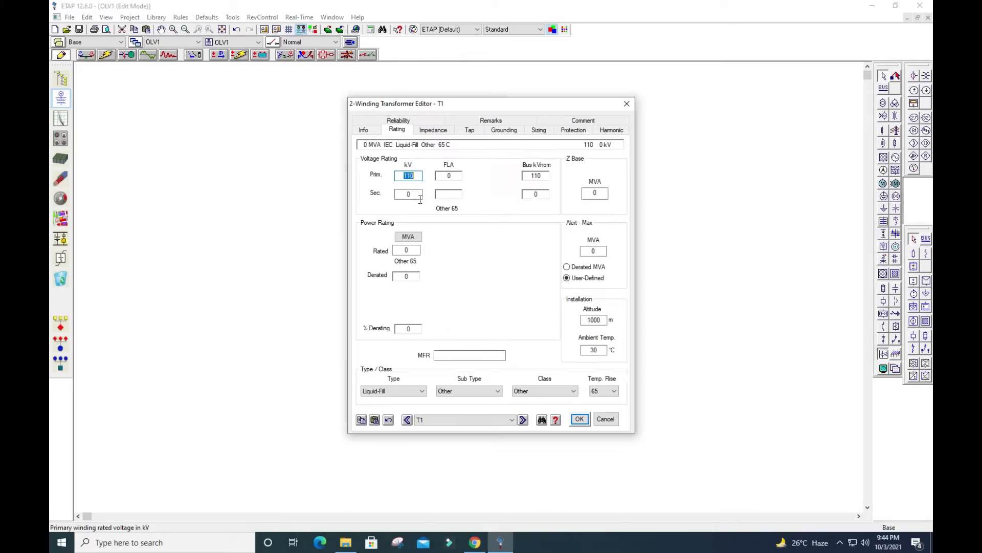
left_click(402, 195)
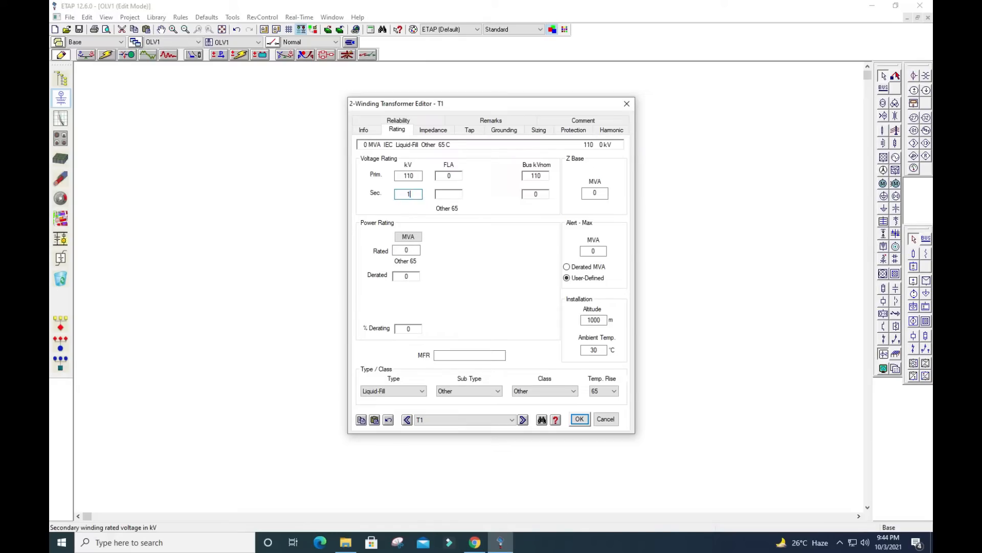
type("1")
key("Tab")
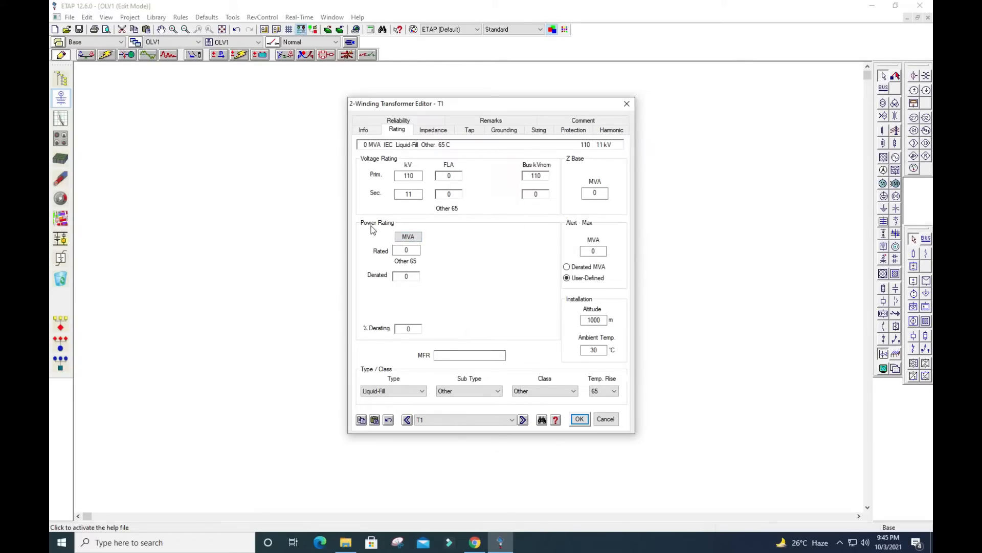
Set transformer T1's rated power to 5, using MVA as the unit
left_click(408, 237)
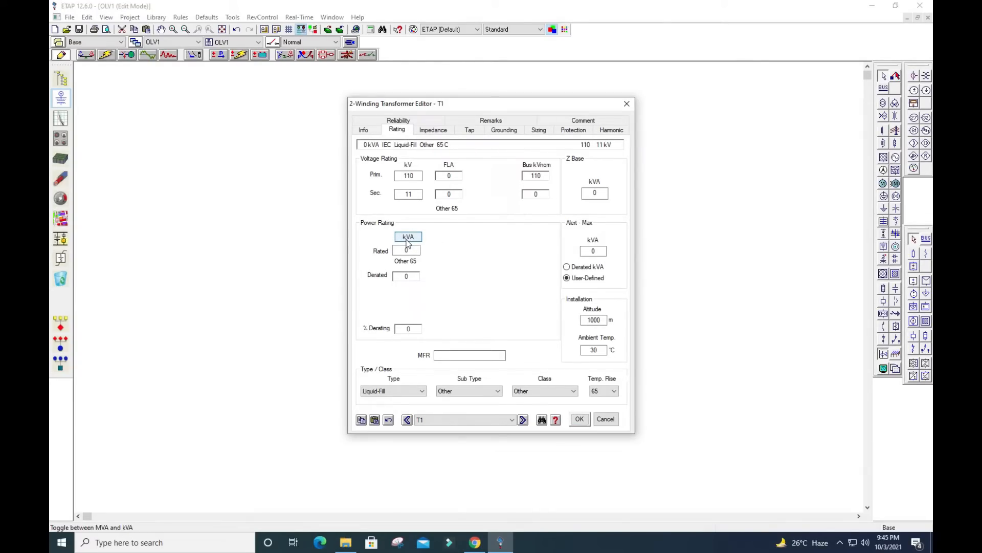
left_click(408, 239)
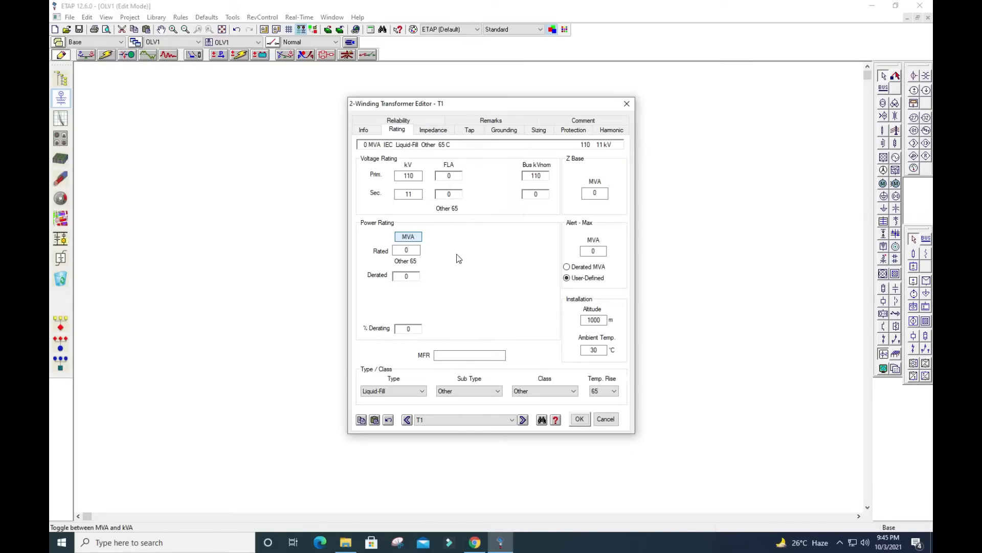
double_click(420, 250)
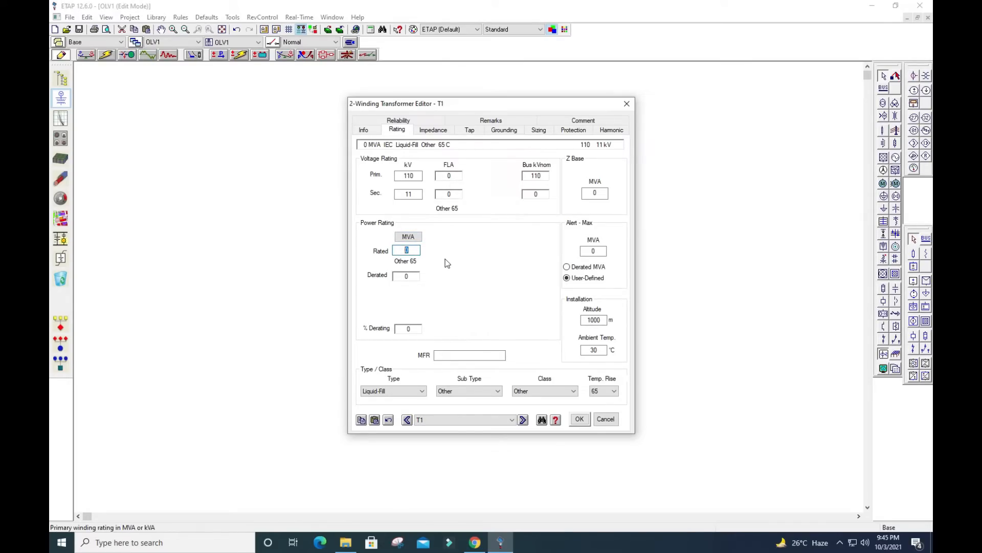
type("5")
key("Tab")
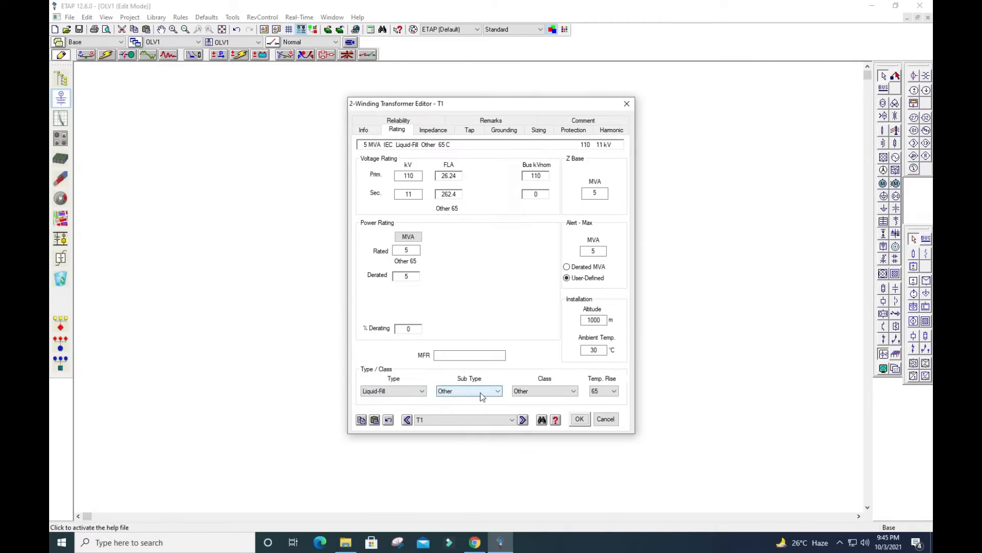
left_click(498, 391)
left_click(499, 392)
left_click(424, 392)
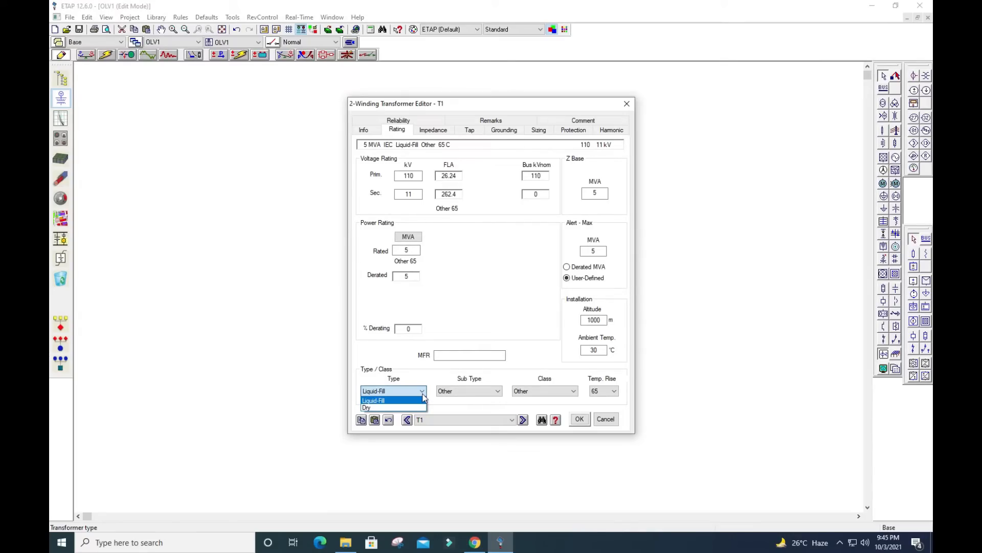
left_click(423, 395)
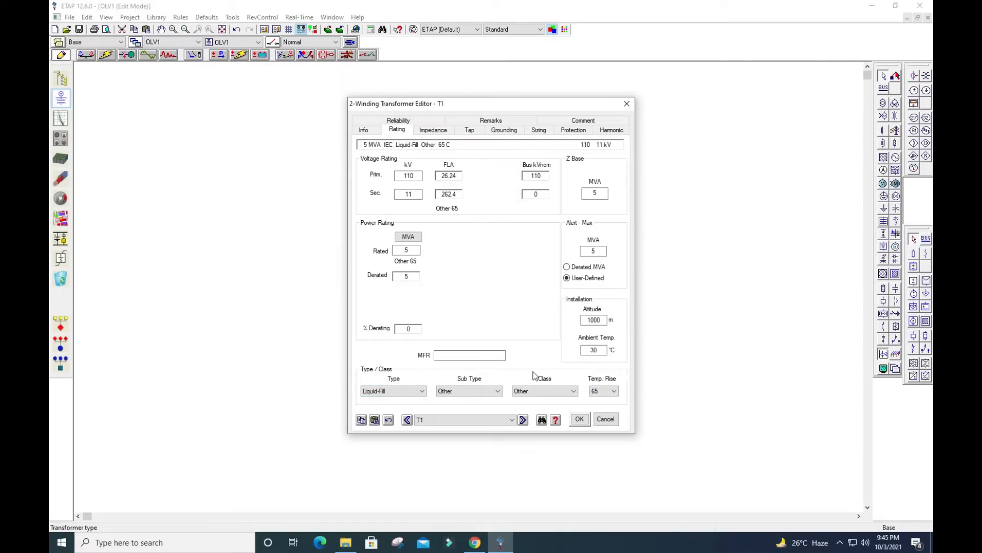
Fill in typical X/R ratios and typical no-load test data for transformer T1's impedance, and accept the transformer data
left_click(434, 131)
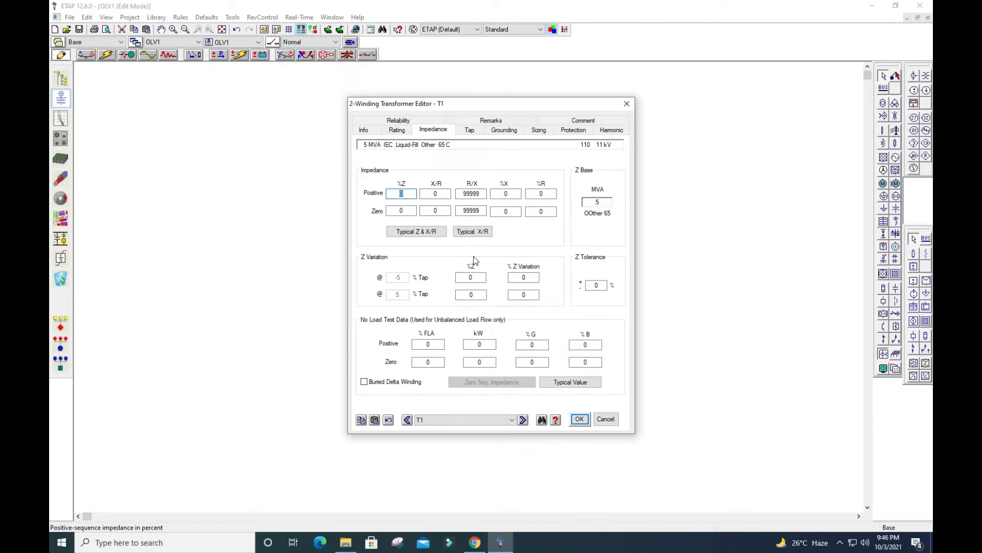
left_click(468, 232)
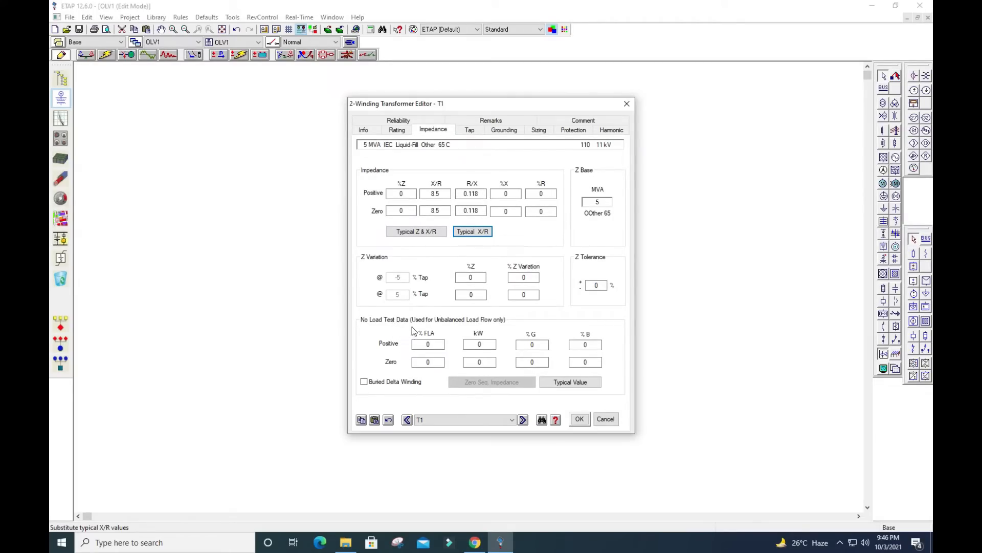
left_click(577, 384)
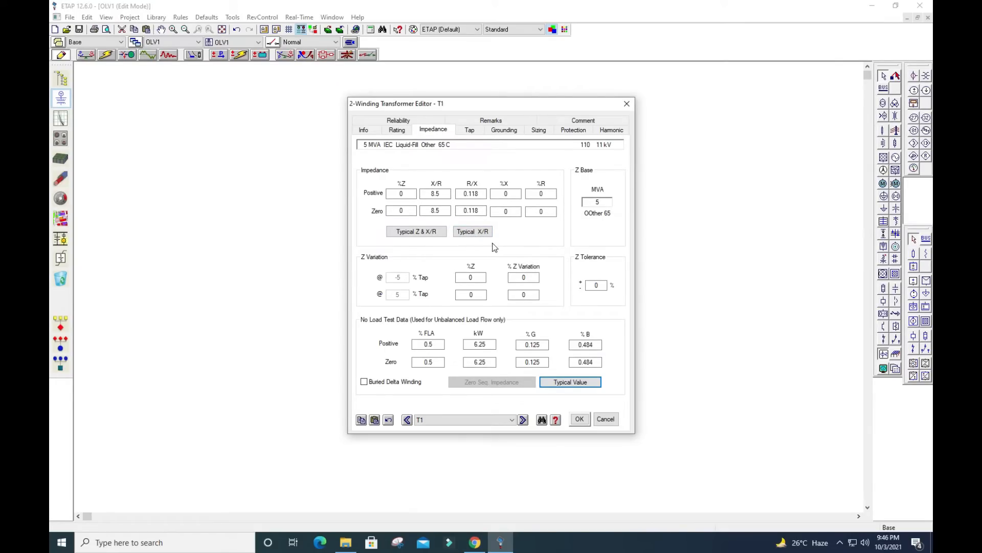
left_click(468, 231)
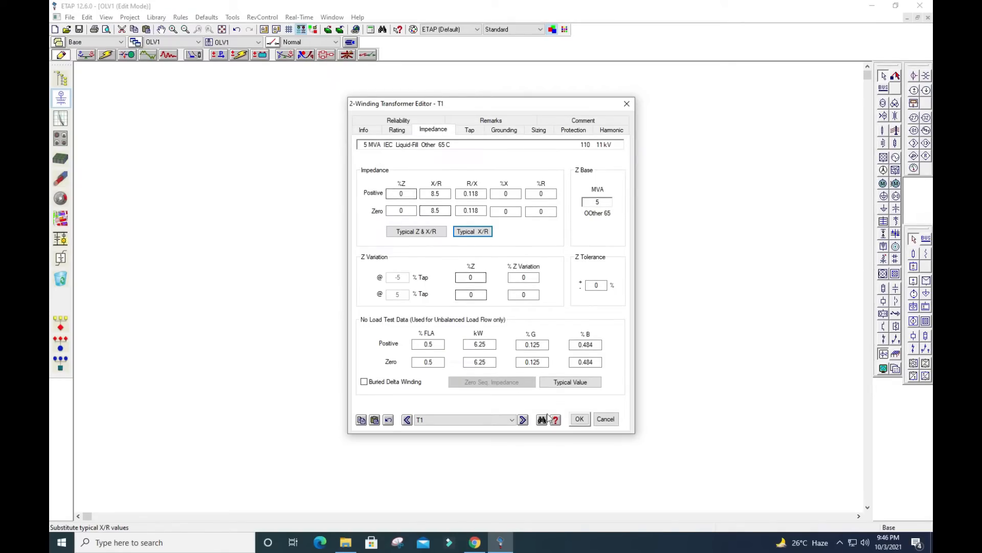
left_click(580, 423)
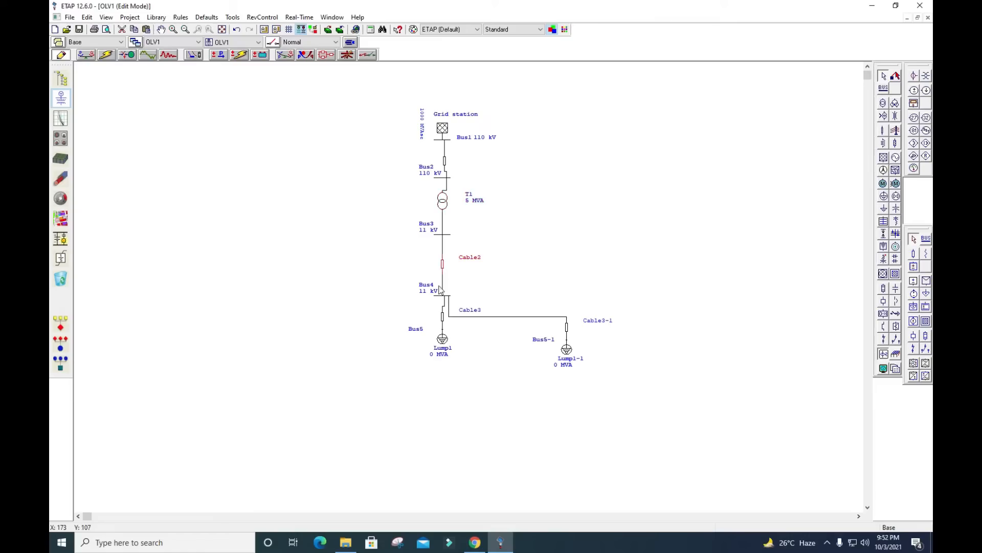
Enter the length in metres of Cable2 between Bus3 and Bus4
left_click(443, 266)
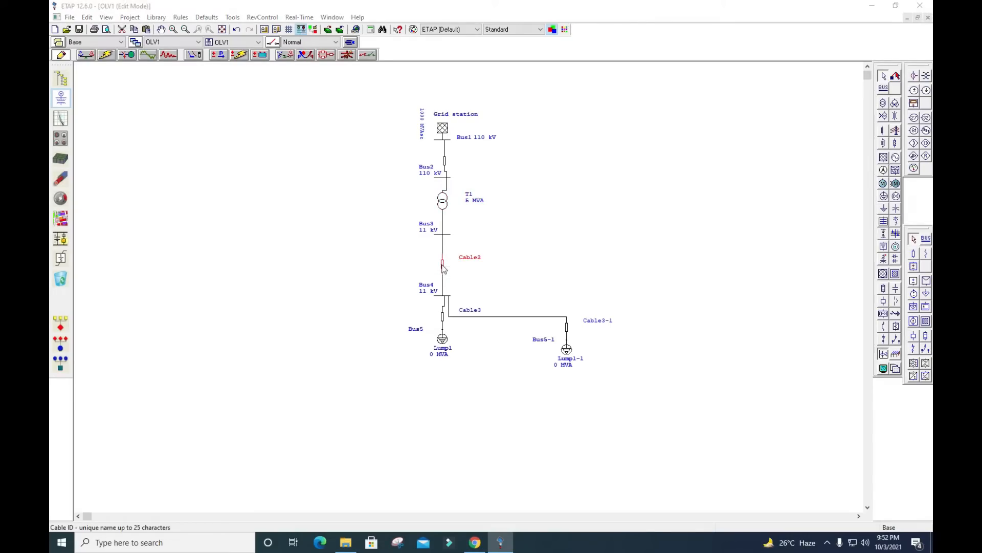
double_click(442, 266)
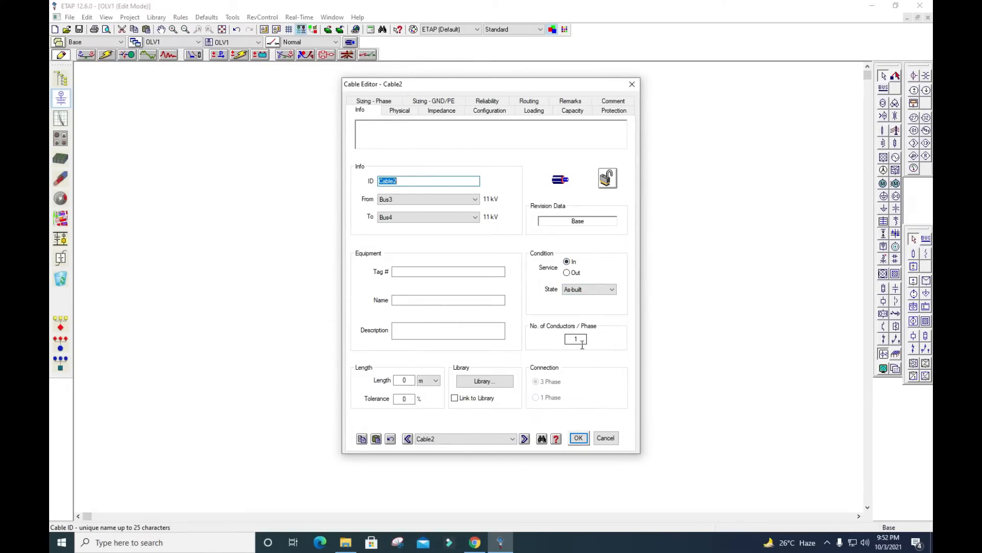
left_click(405, 384)
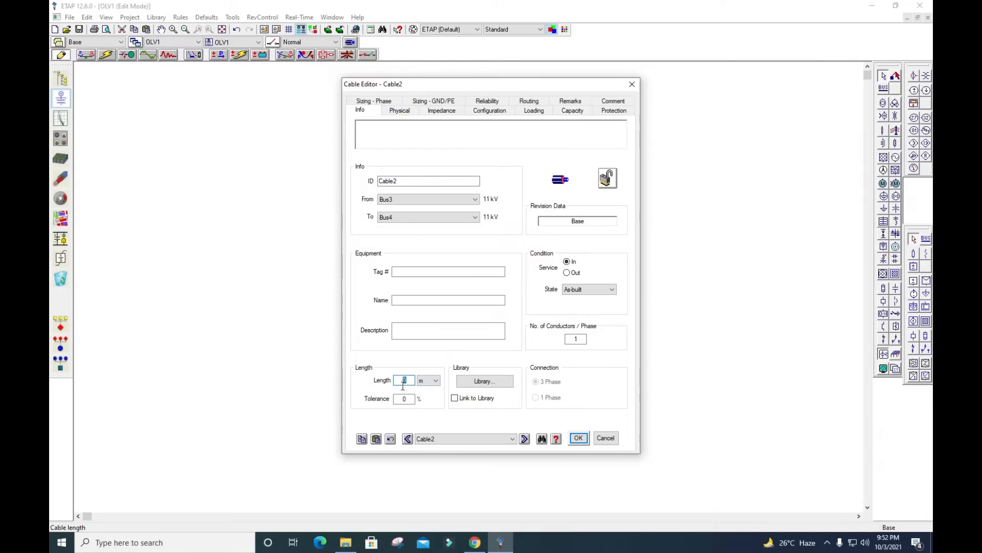
type("00")
Assign Cable2 the 50 Hz copper 11 kV three-core XLPE BS6622 library cable in size 120 mm² and accept the cable data
left_click(474, 385)
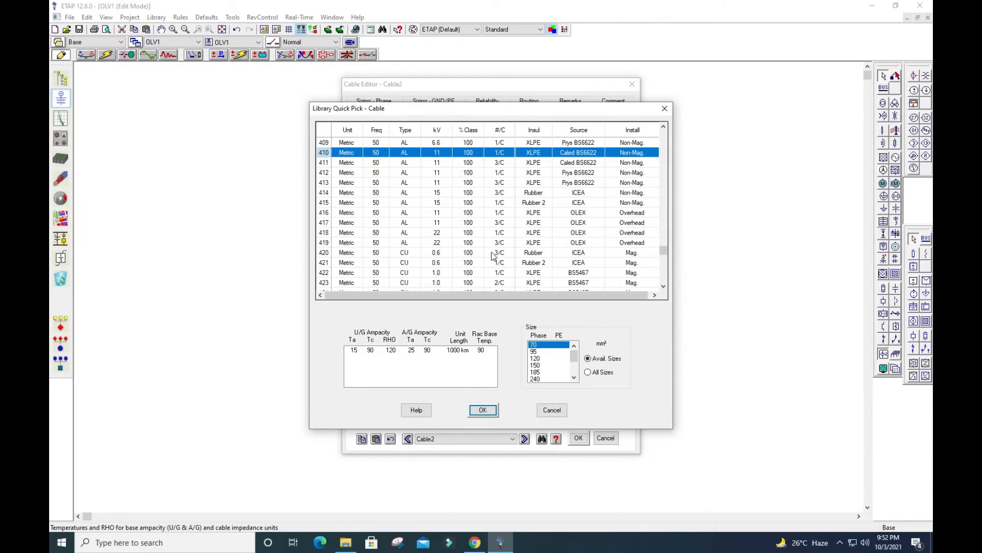
scroll(458, 259, "down", 1)
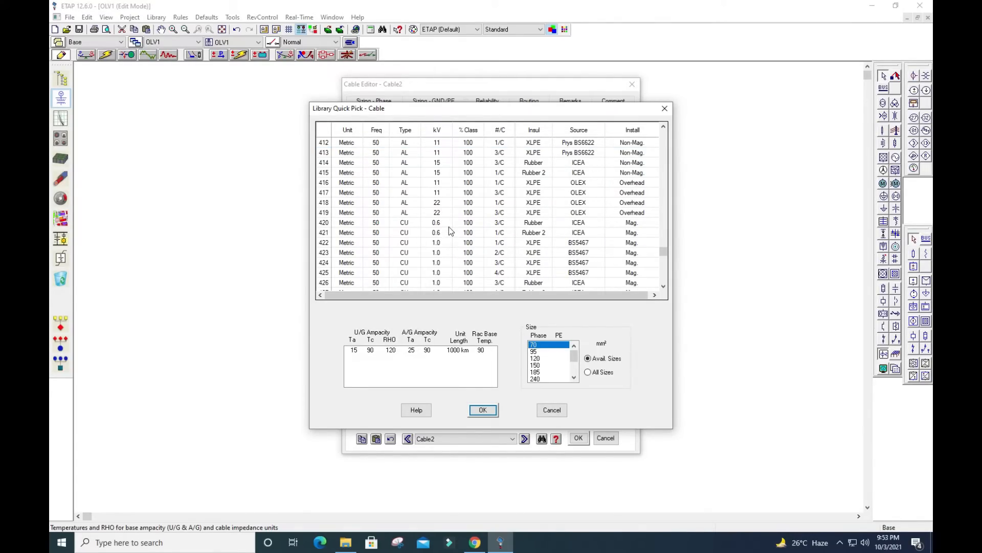
scroll(450, 215, "down", 2)
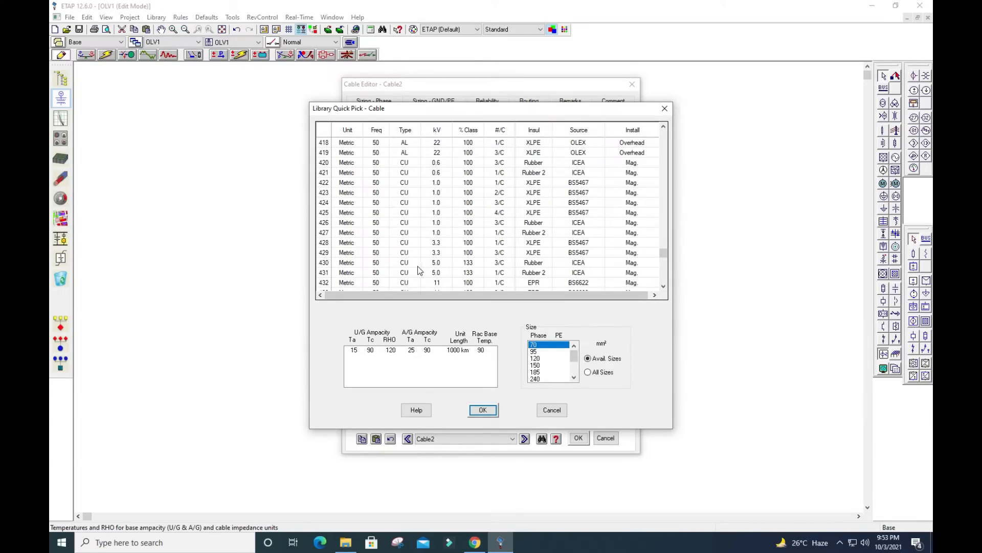
scroll(419, 270, "down", 3)
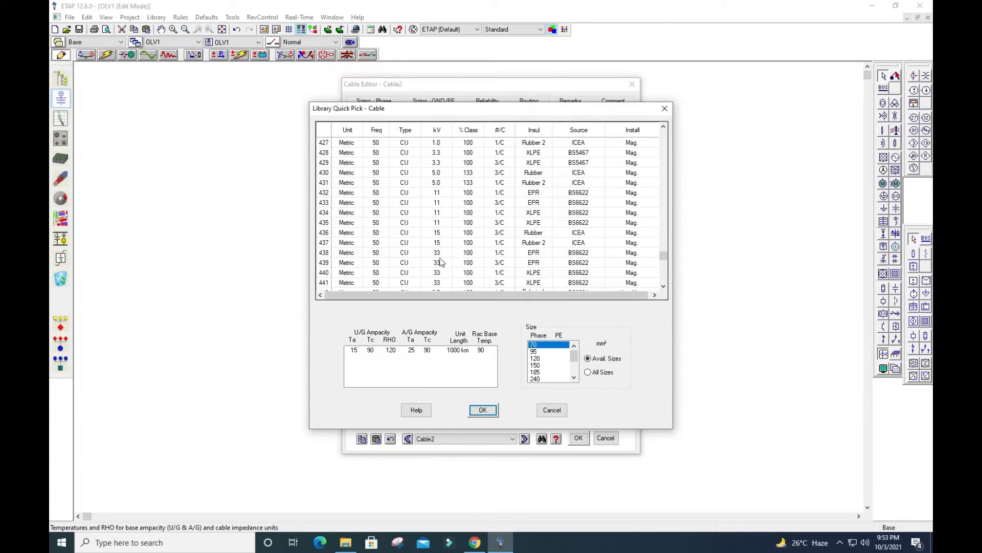
left_click(441, 226)
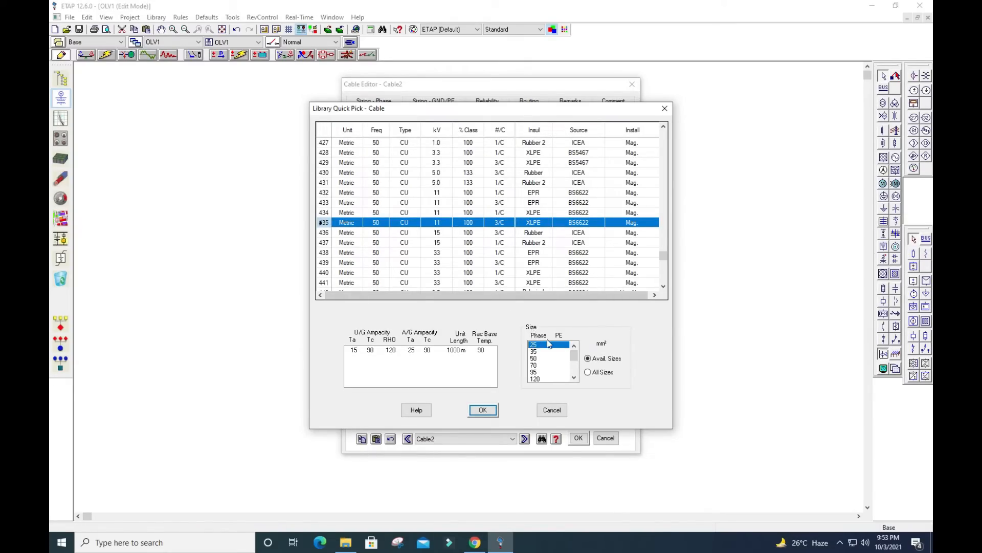
left_click(542, 379)
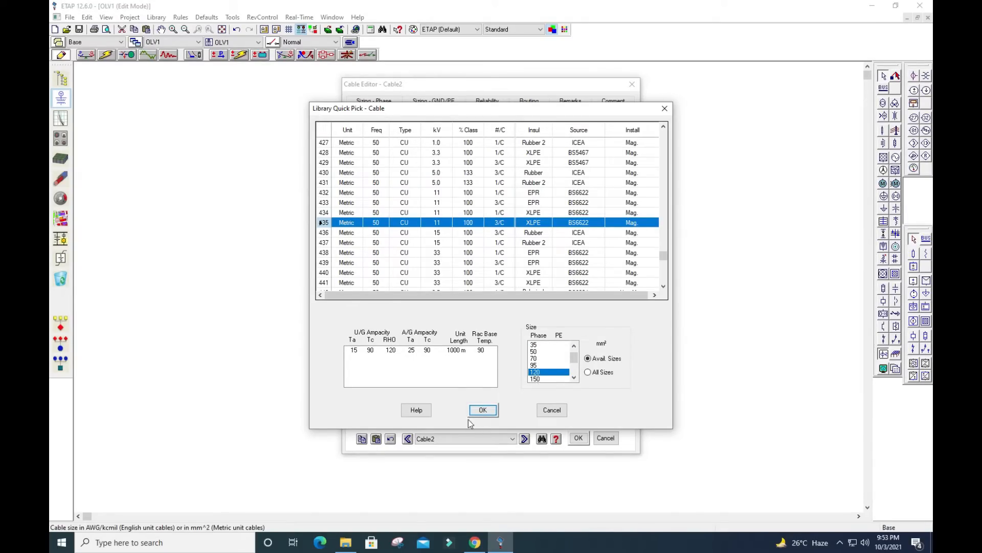
left_click(481, 416)
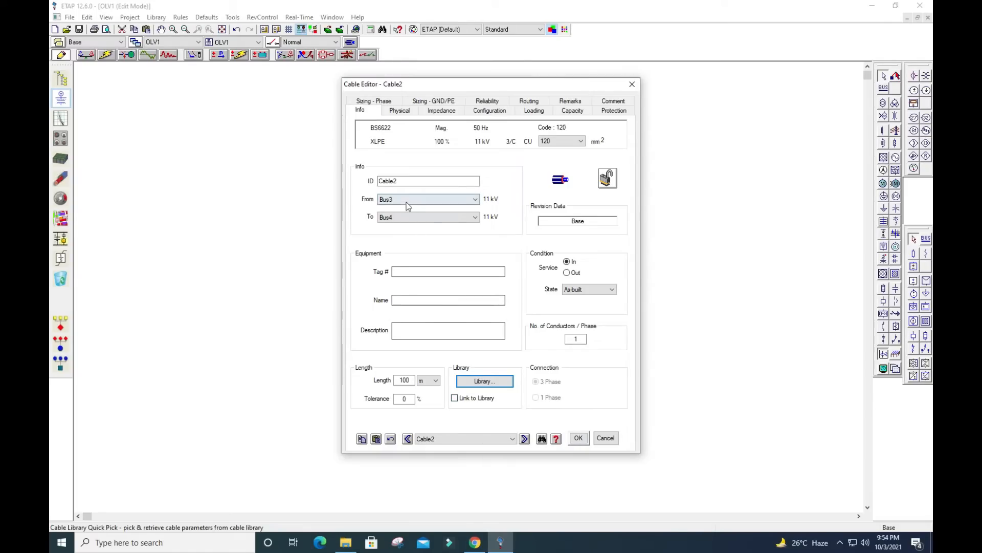
left_click(580, 439)
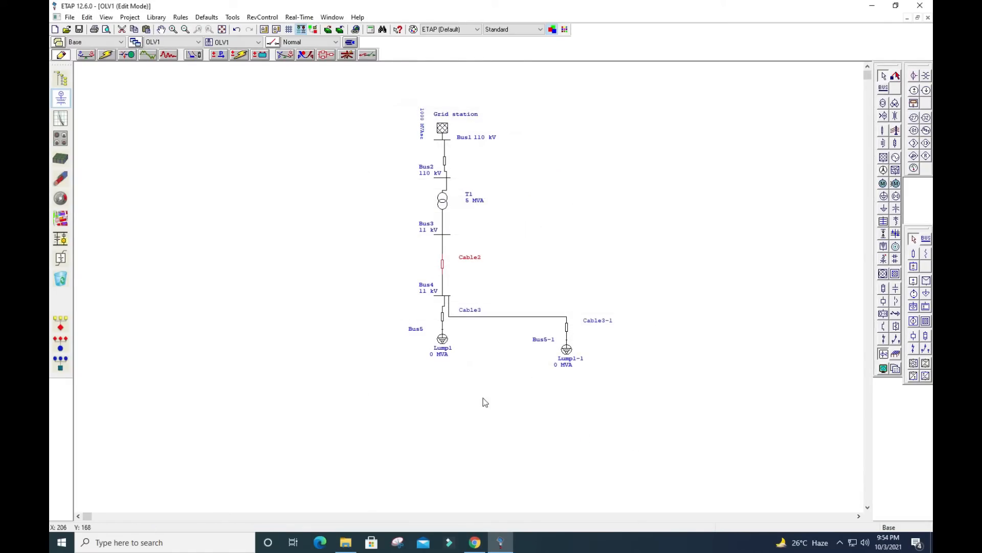
Set the length of Cable3 between Bus4 and Bus5 to 25 m
double_click(443, 318)
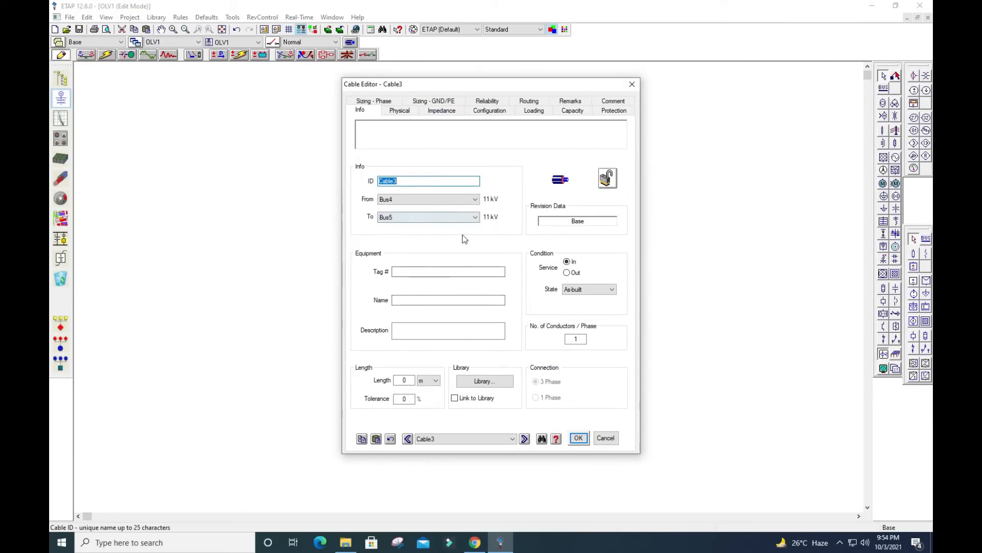
left_click(497, 384)
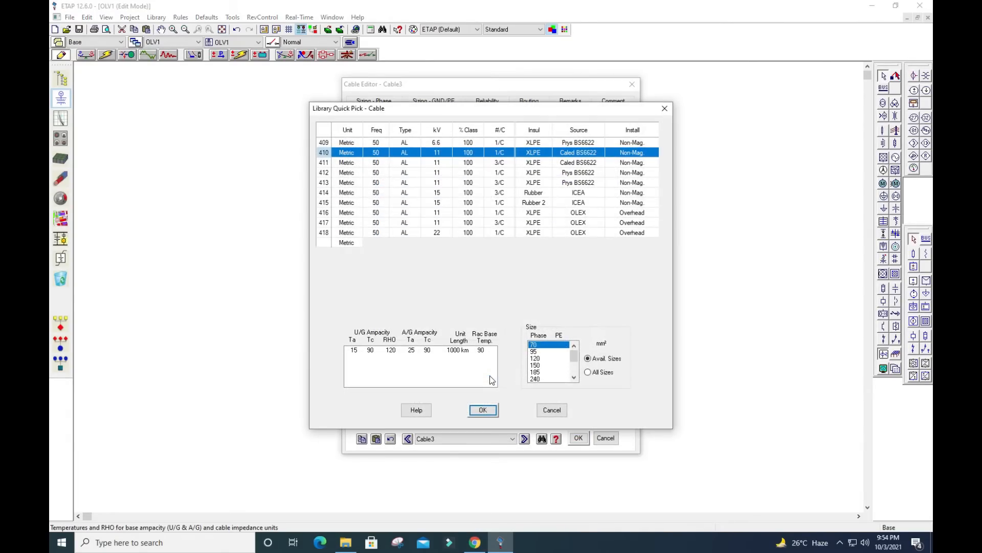
left_click(552, 410)
double_click(397, 382)
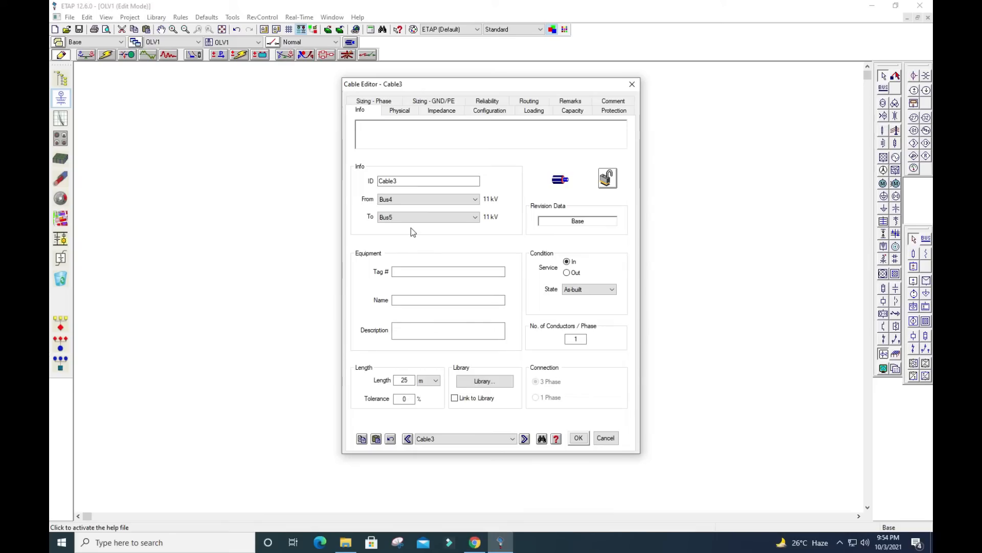
Assign Cable3 the 50 Hz copper 11 kV three-core XLPE BS6622 library cable in size 50 mm² and accept the cable data
left_click(484, 381)
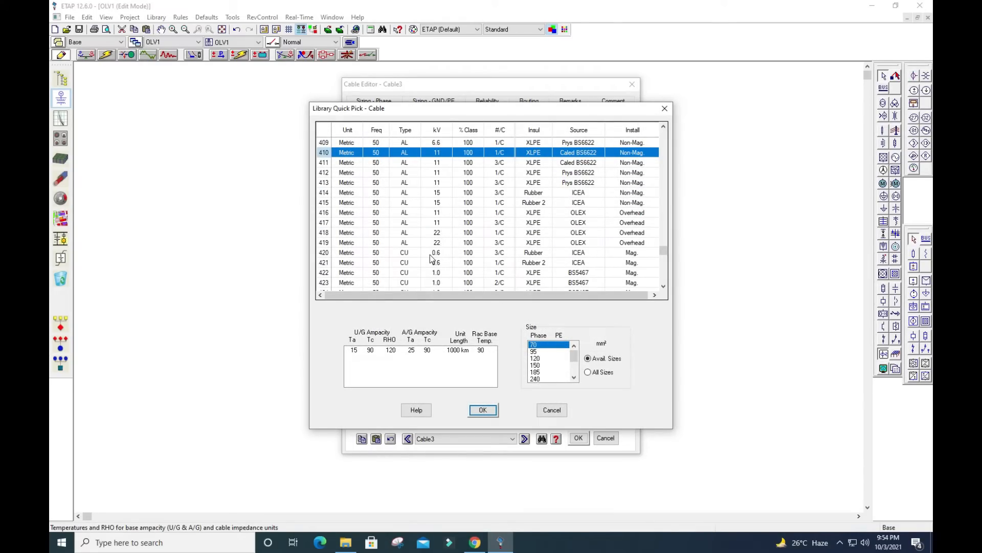
scroll(441, 281, "down", 1)
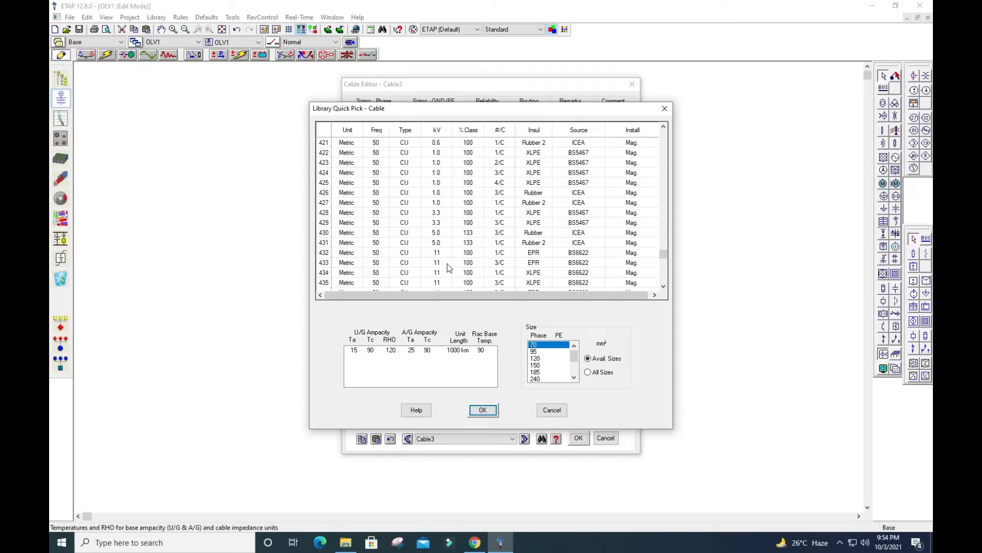
scroll(455, 259, "up", 2)
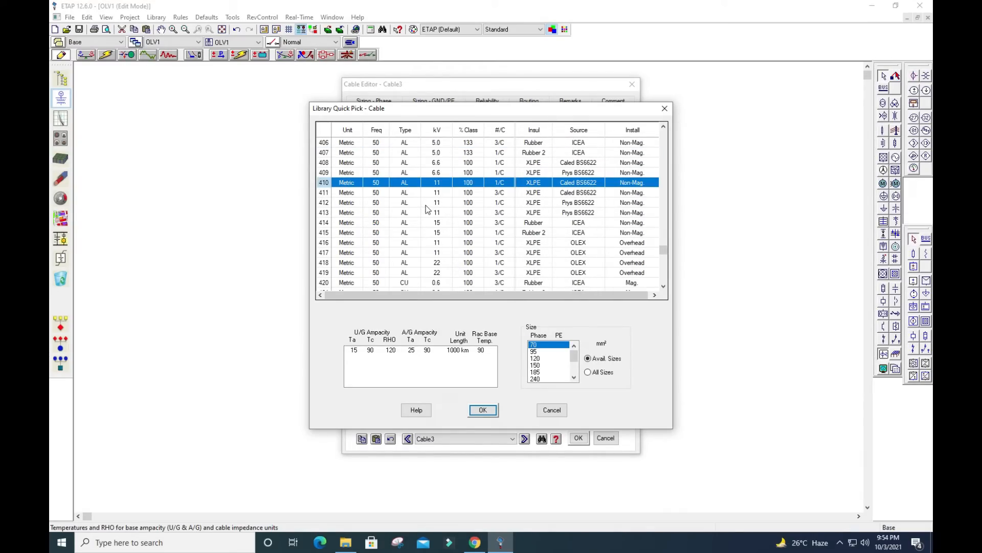
scroll(445, 234, "down", 4)
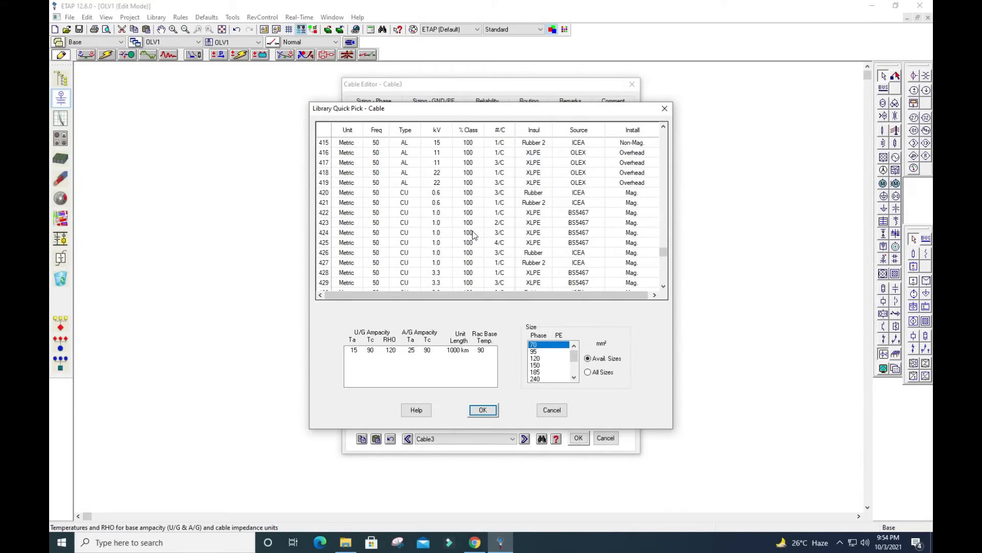
scroll(459, 234, "down", 2)
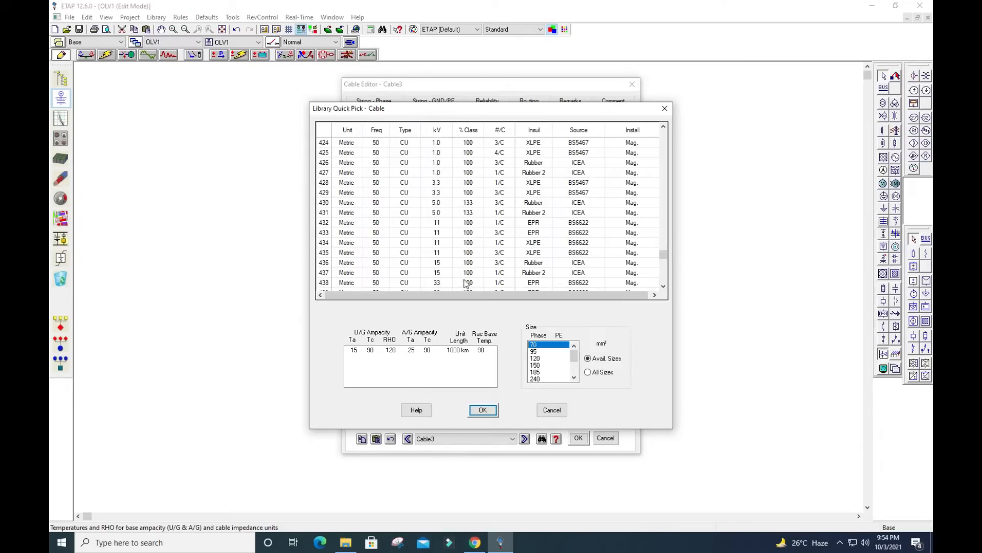
scroll(475, 280, "down", 1)
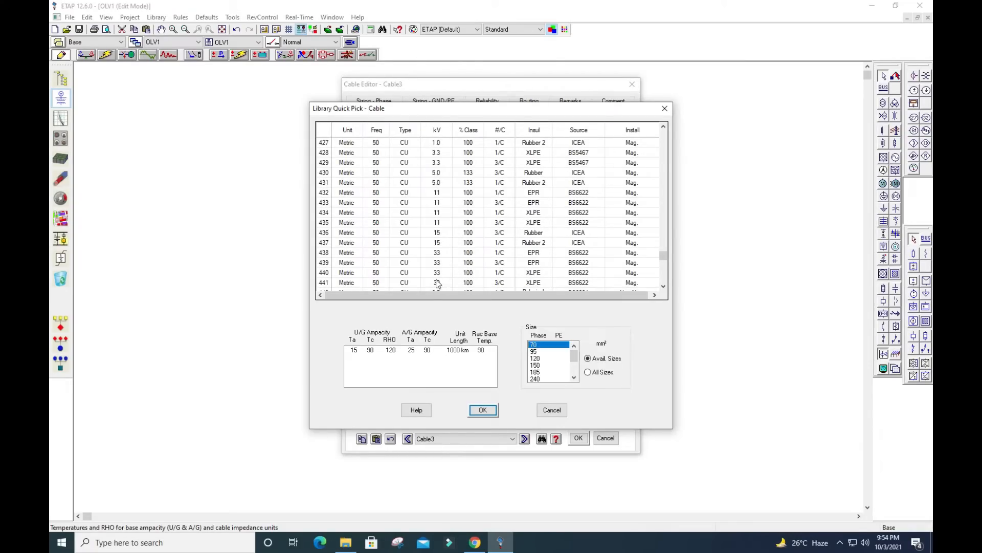
left_click(440, 244)
left_click(438, 225)
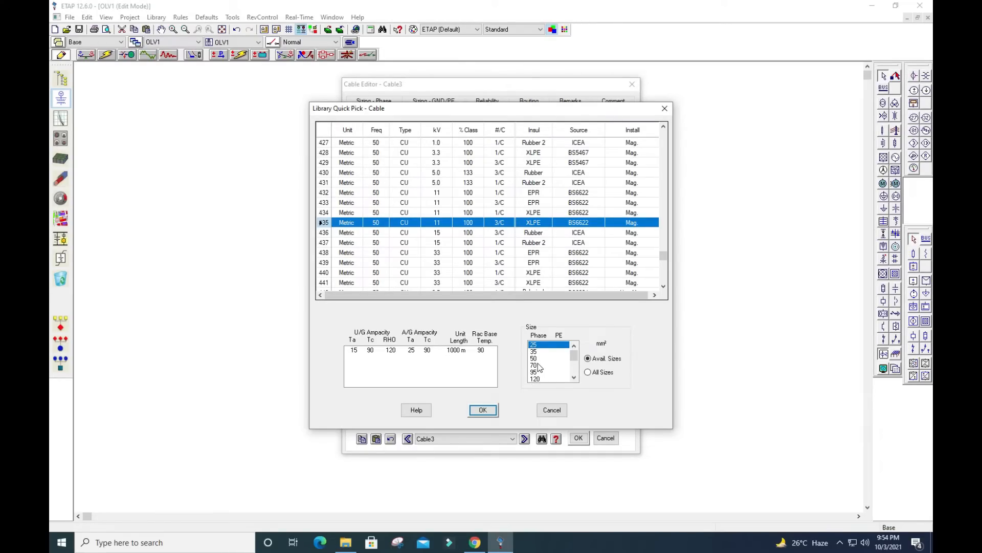
left_click(539, 365)
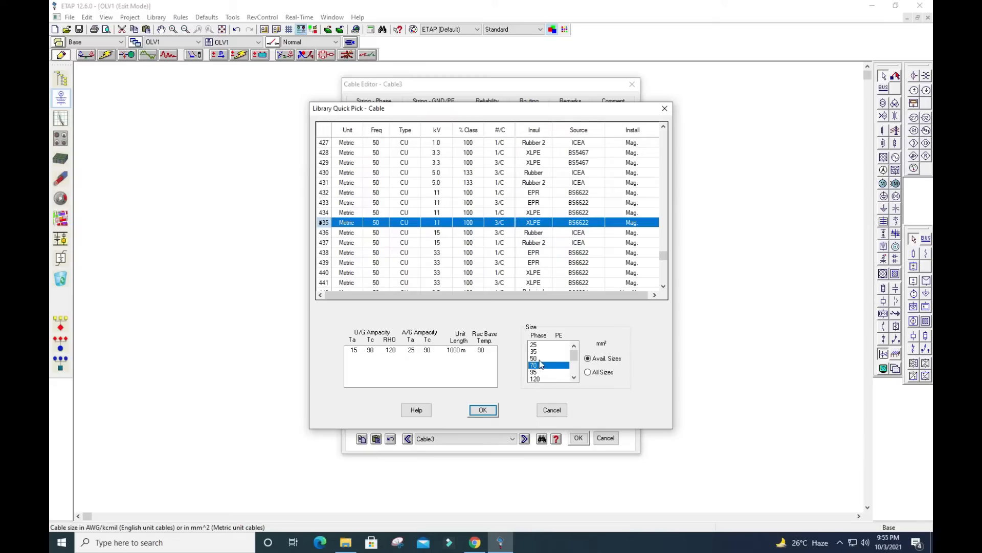
left_click(539, 360)
left_click(483, 410)
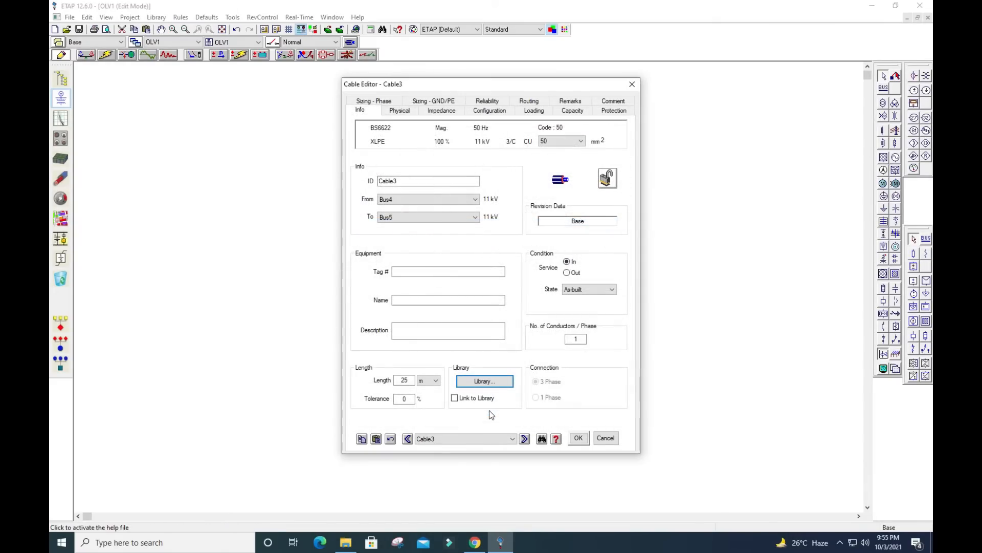
left_click(577, 438)
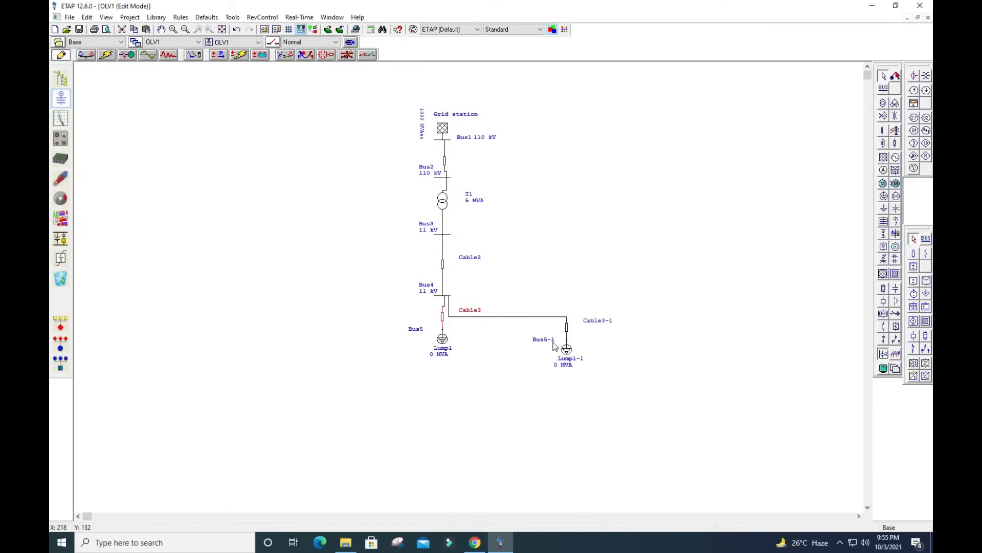
Set the length of Cable3-1 between Bus4 and Bus5-1 to 35 m and link the cable to the library
left_click(569, 333)
double_click(569, 332)
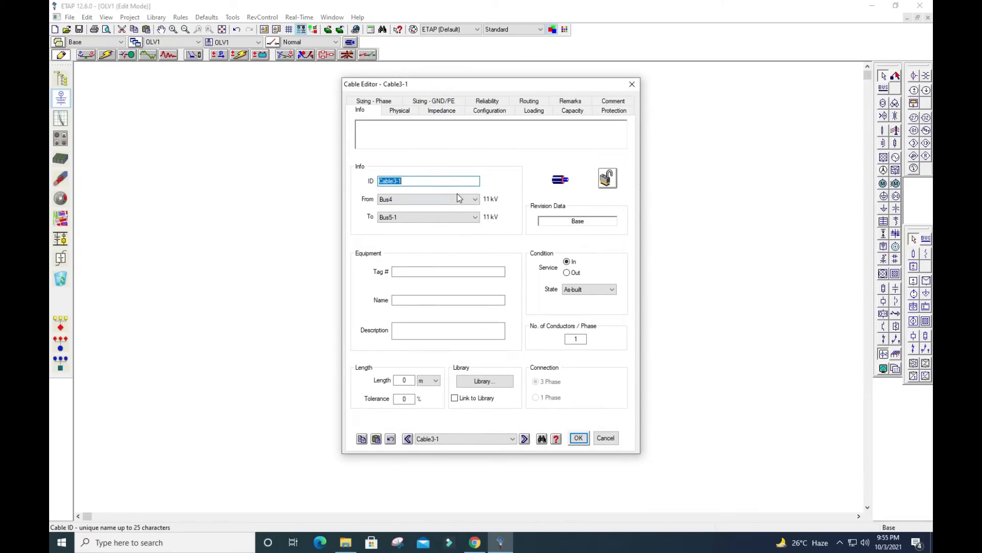
double_click(402, 381)
type("35")
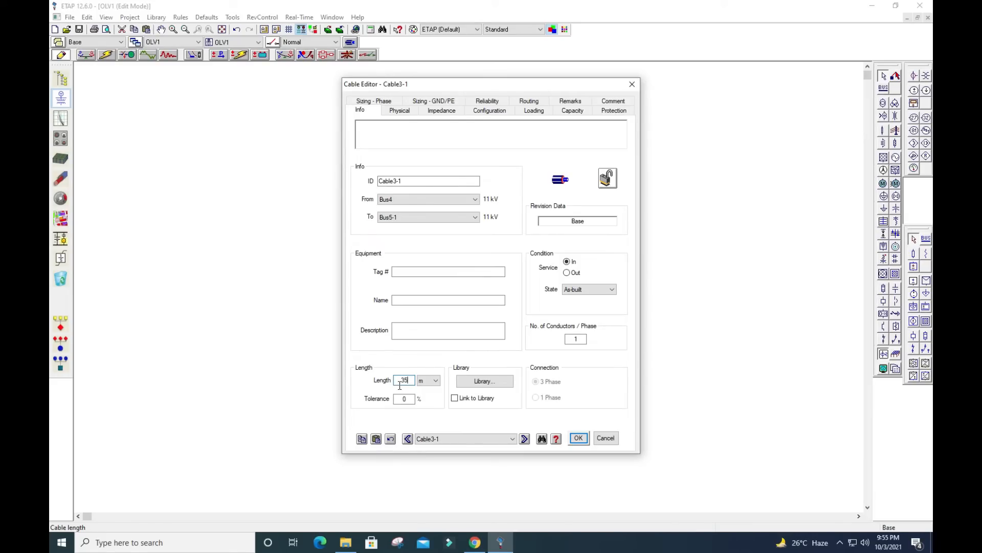
left_click(460, 399)
Assign Cable3-1 the 50 Hz copper 11 kV three-core XLPE BS6622 library cable in size 50 mm² and accept the cable data
left_click(477, 386)
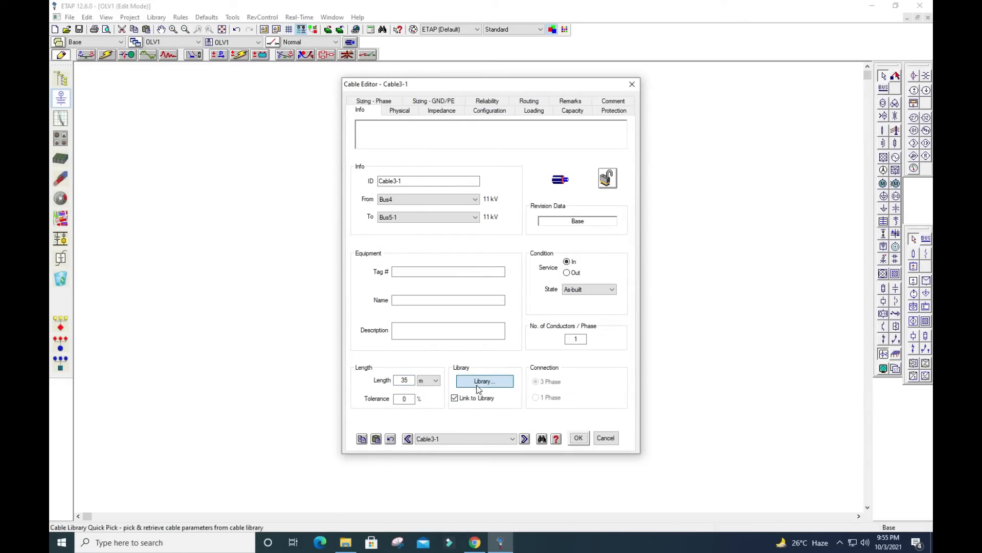
scroll(450, 235, "down", 5)
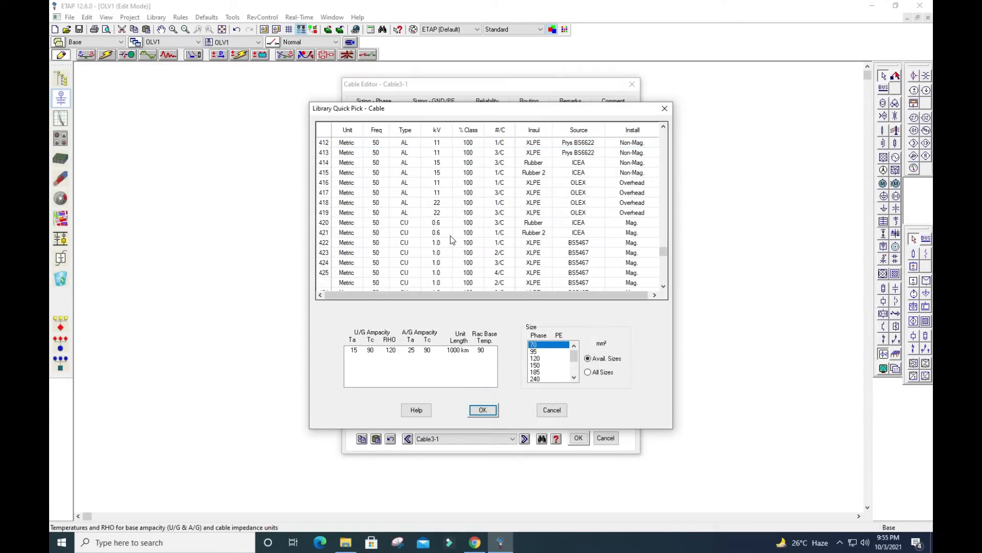
left_click(498, 254)
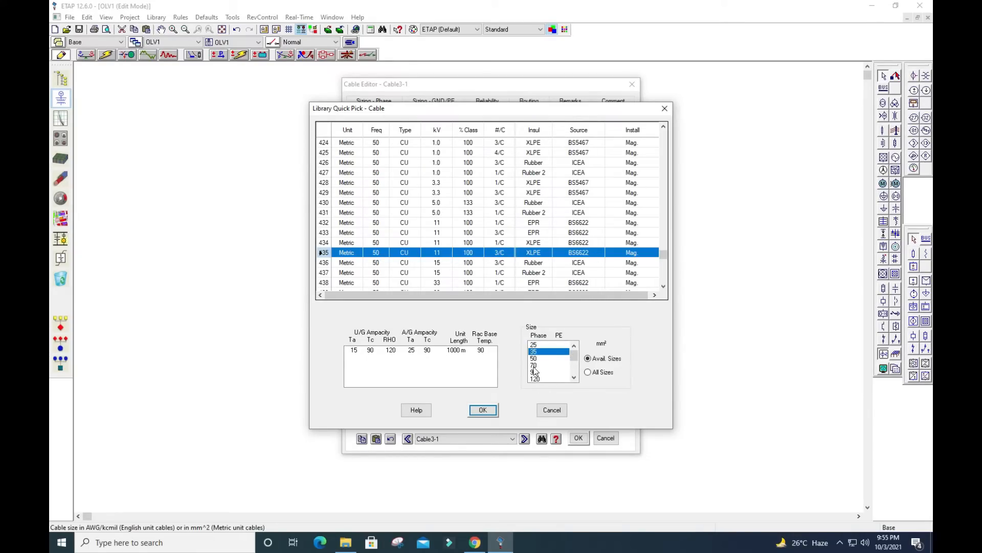
left_click(537, 359)
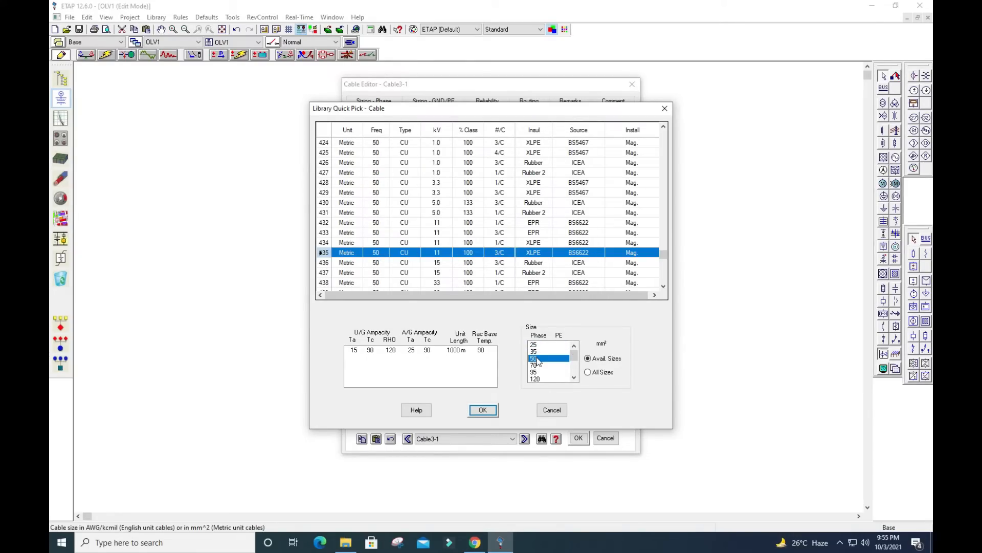
left_click(483, 409)
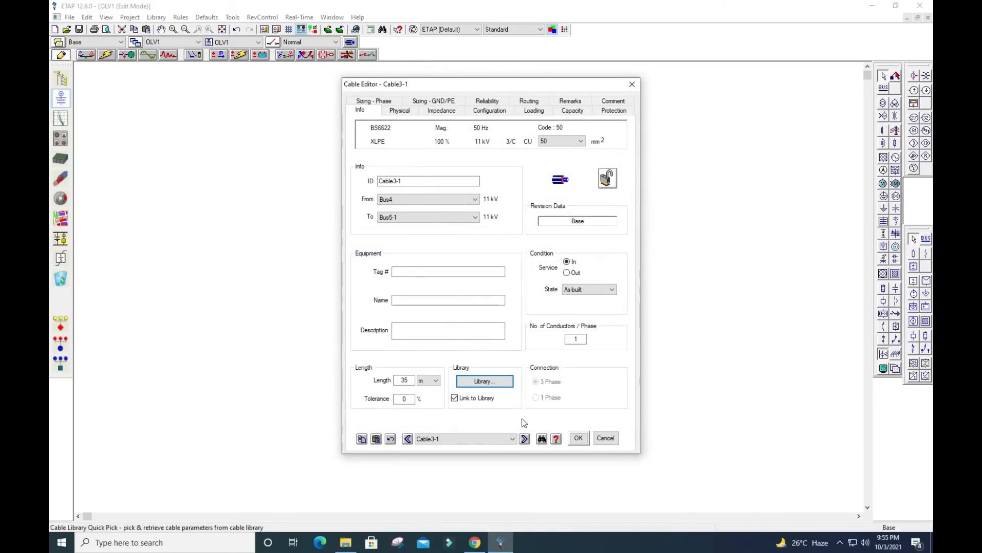
left_click(576, 438)
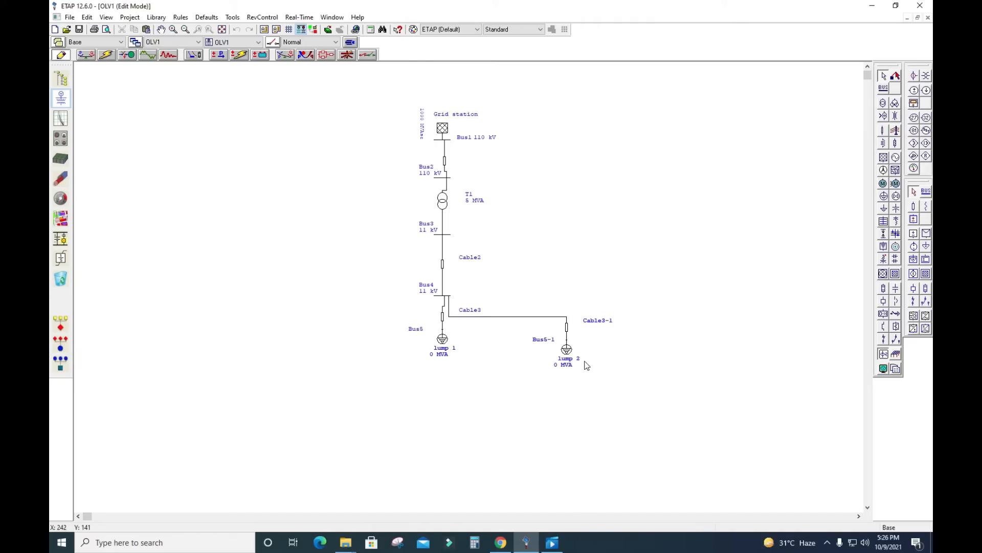
Change the ID of the lumped load on Bus5 to load 1 and make its reference kV user-defined
double_click(443, 341)
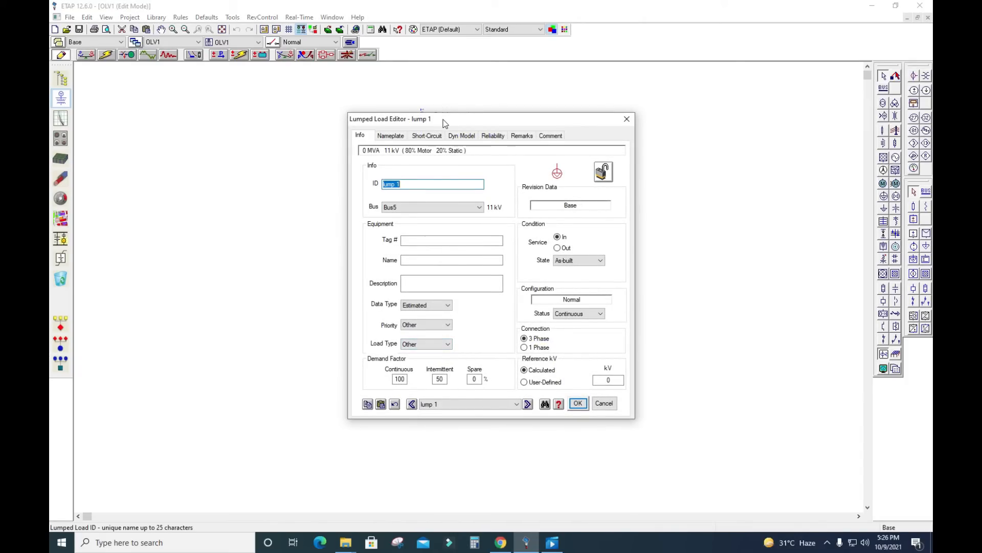
left_click_drag(444, 121, 455, 98)
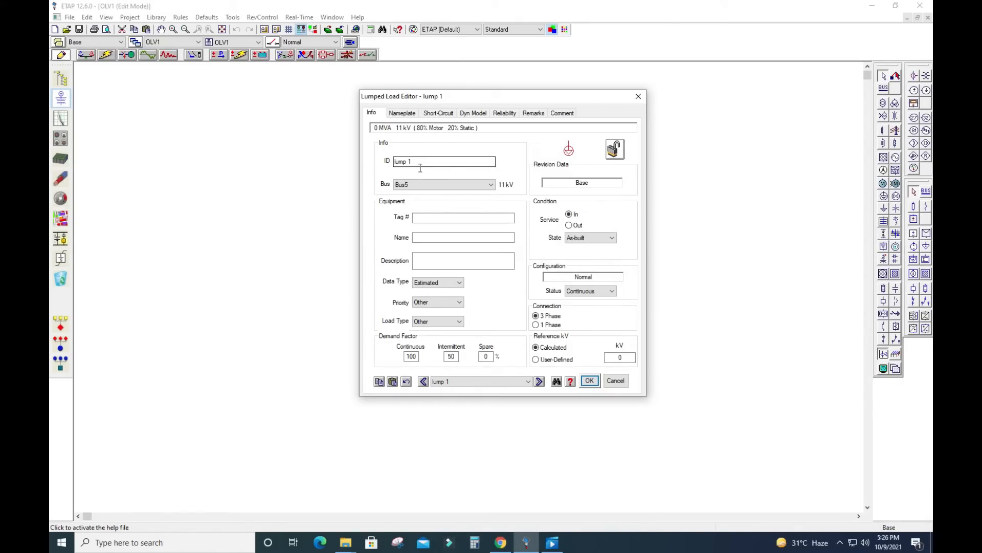
left_click_drag(420, 162, 366, 165)
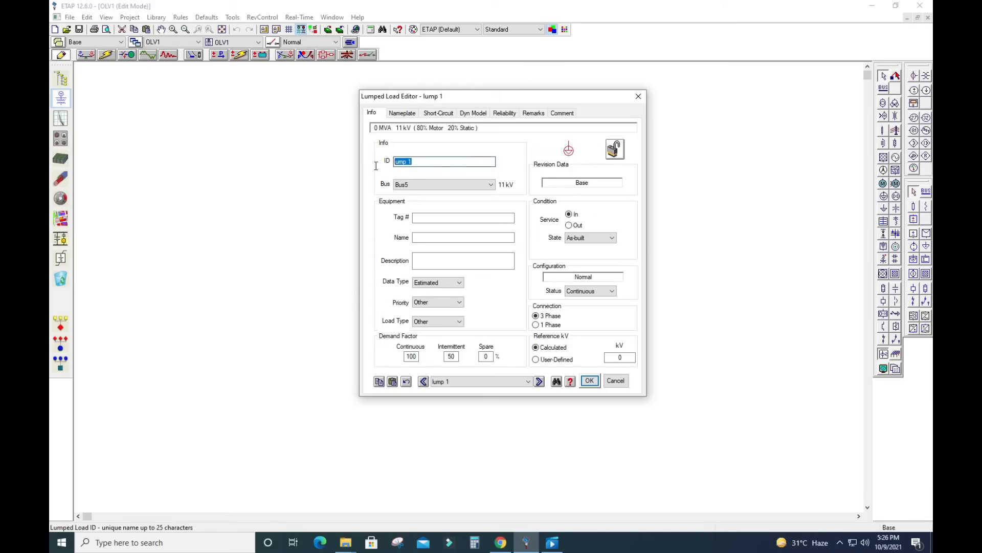
type("load 1")
left_click(415, 170)
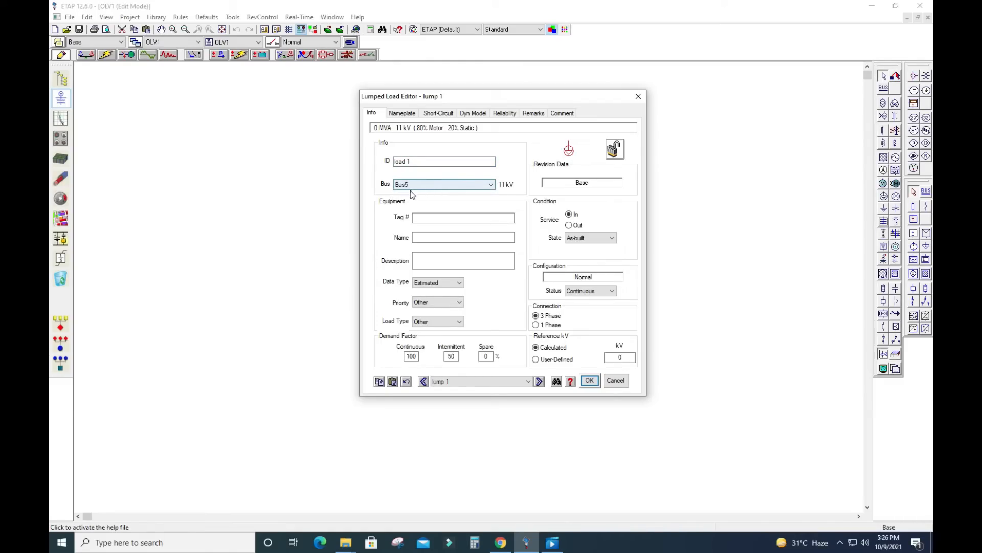
left_click_drag(462, 97, 595, 89)
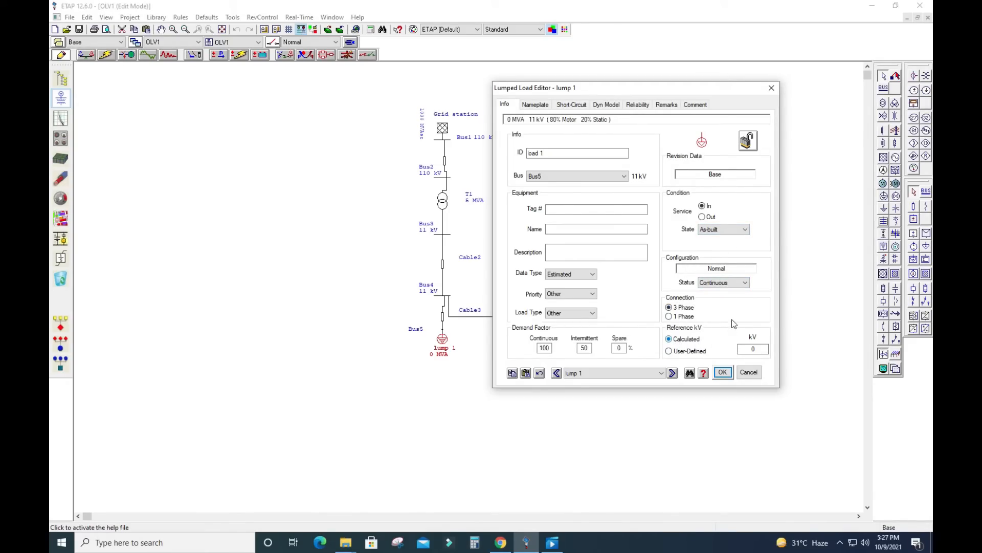
left_click(668, 351)
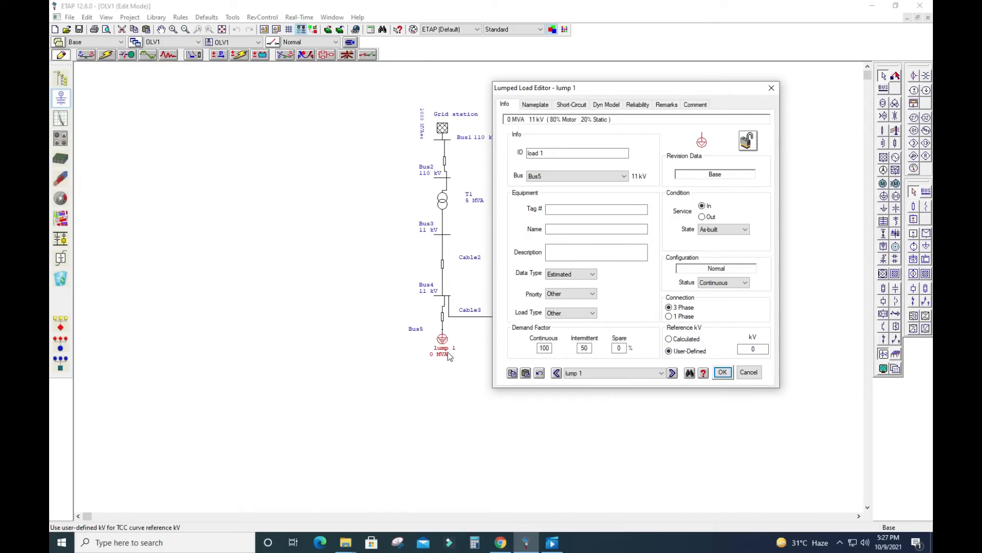
Return load 1's reference kV to Calculated and open its nameplate data
left_click(756, 350)
left_click(670, 339)
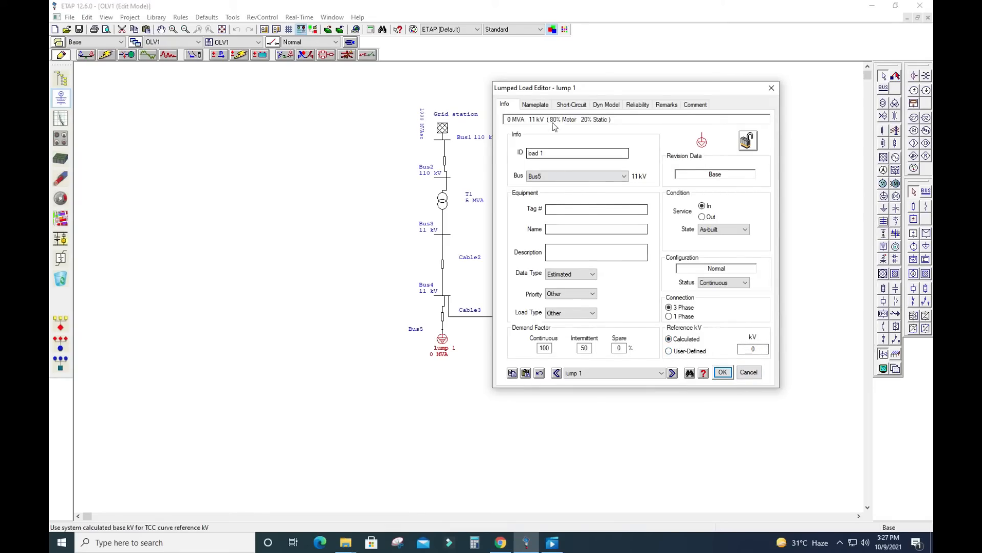
left_click(535, 104)
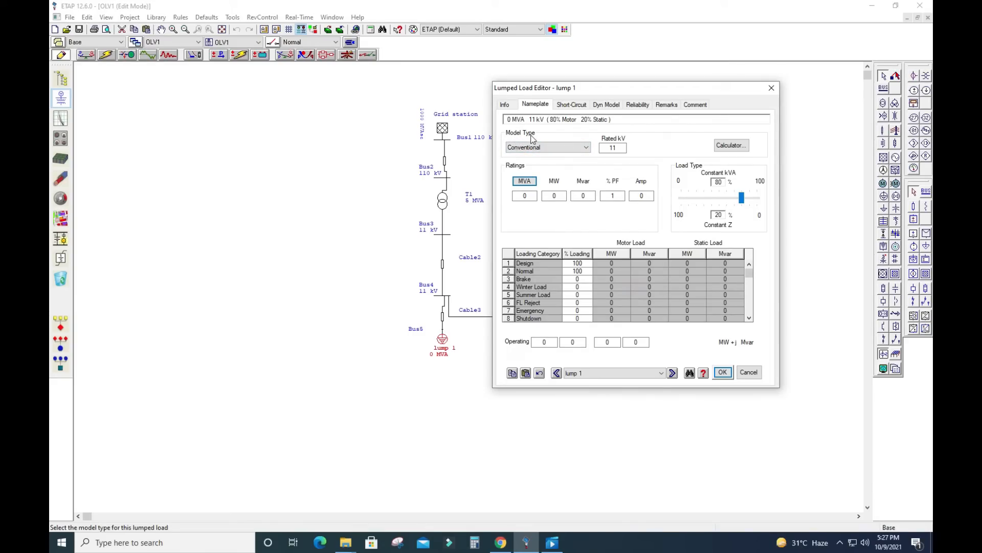
Review the available lumped load model types and toggle the rating units between MVA and kVA
left_click(587, 148)
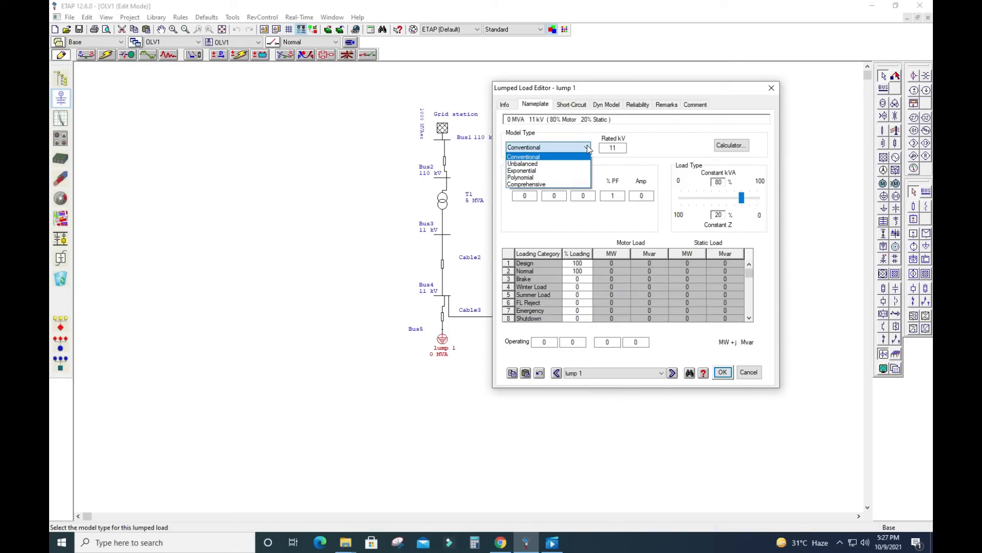
left_click(588, 148)
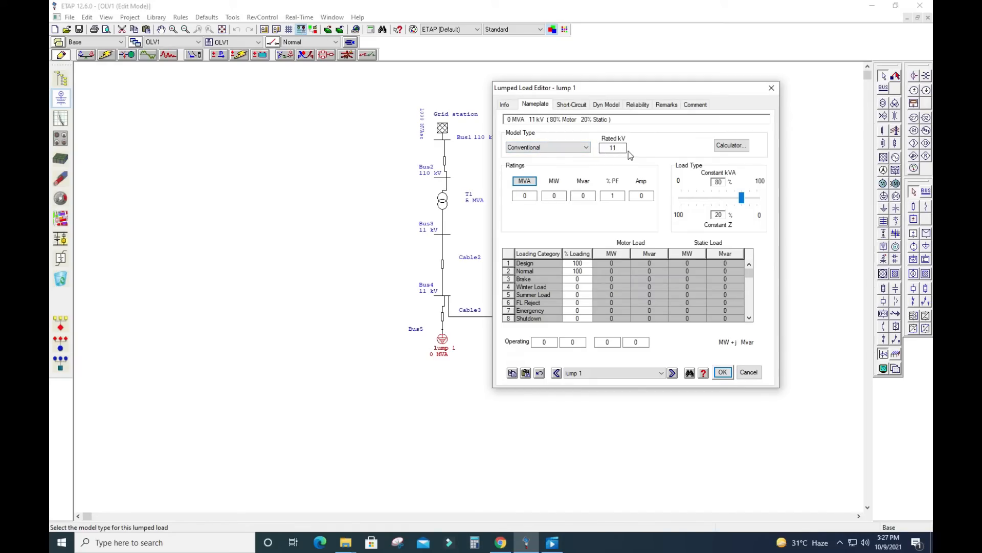
left_click(525, 182)
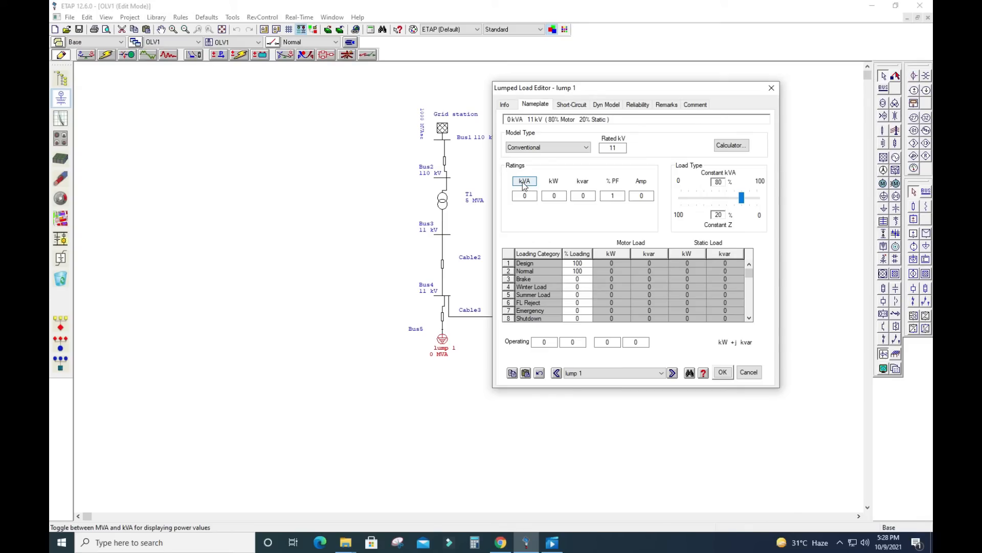
left_click(525, 183)
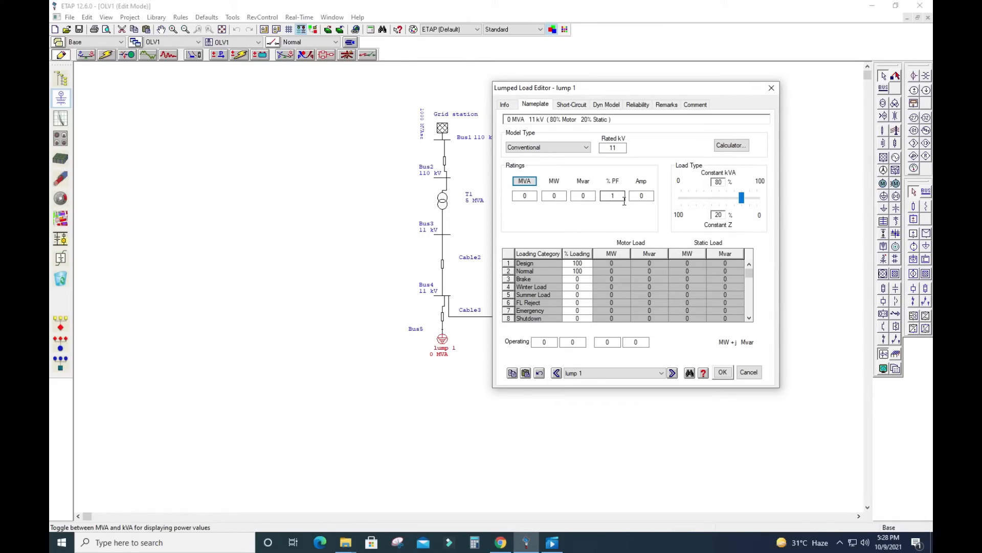
Rate load 1 at 1.5 MW and set its power factor to 85 %
double_click(563, 201)
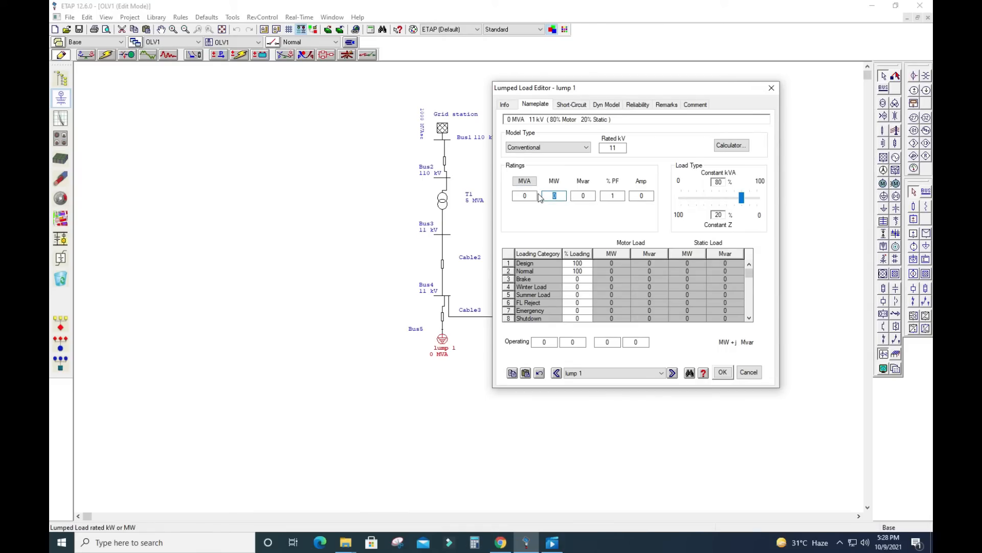
type("1.5")
left_click(612, 195)
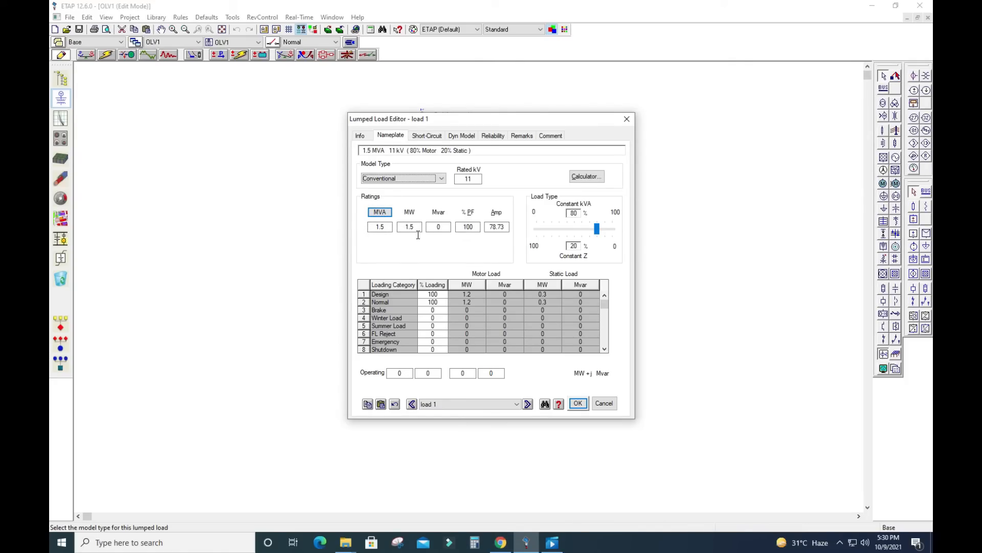
left_click(377, 229)
double_click(467, 227)
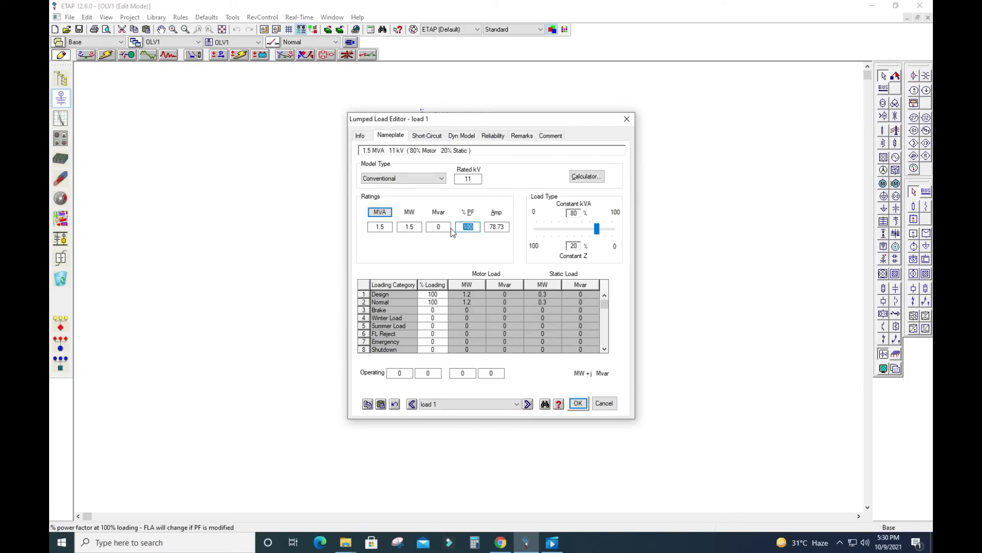
type("85")
key("Tab")
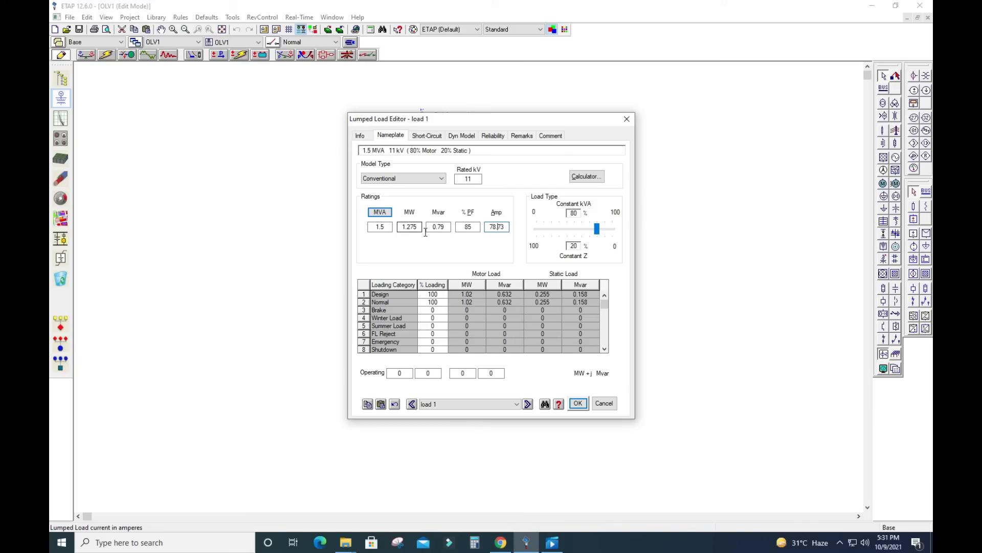
Re-enter load 1's rating as 1.5 MW, restore the power factor to 85 % and accept the load data
left_click_drag(422, 229, 399, 230)
type("1.5")
left_click(440, 231)
left_click(379, 233)
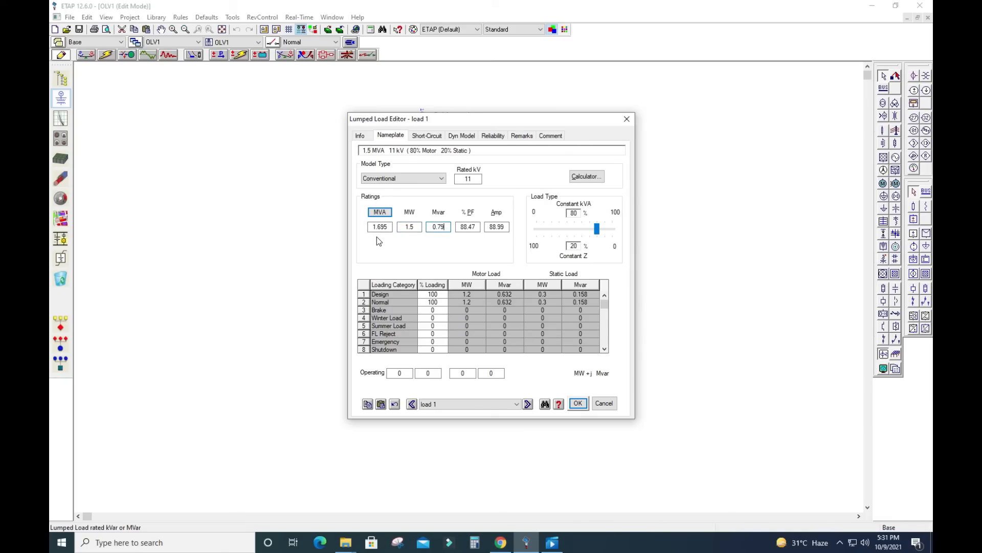
left_click(459, 230)
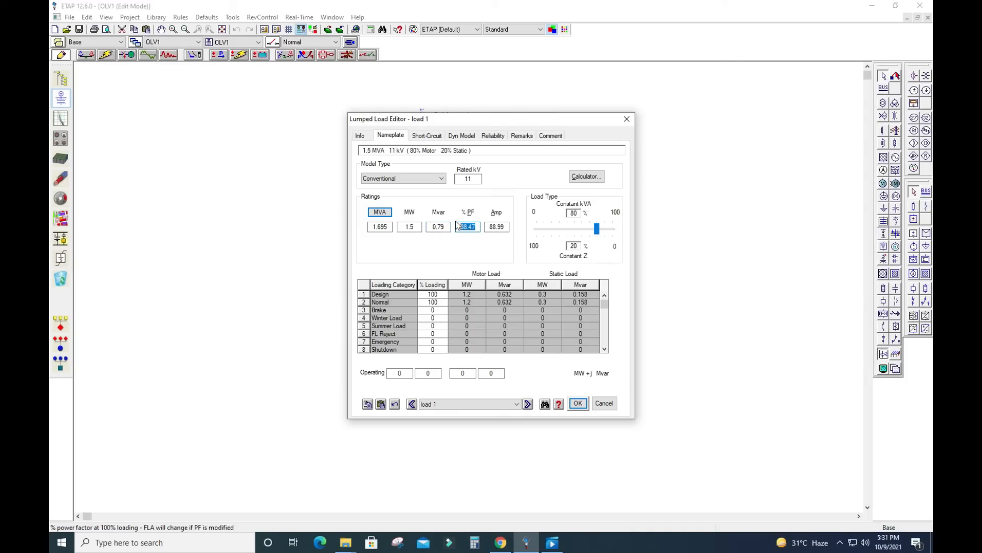
type("85")
left_click(503, 230)
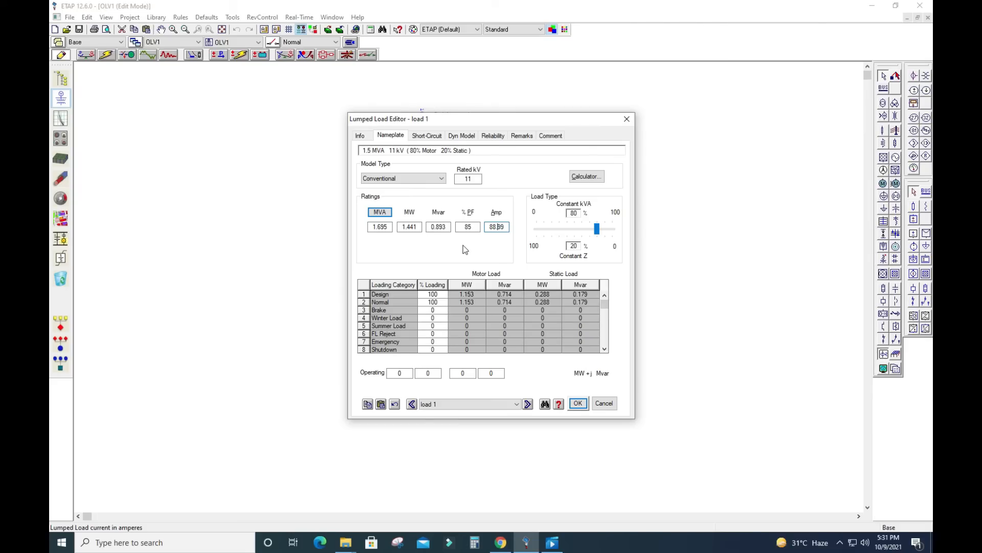
left_click(579, 404)
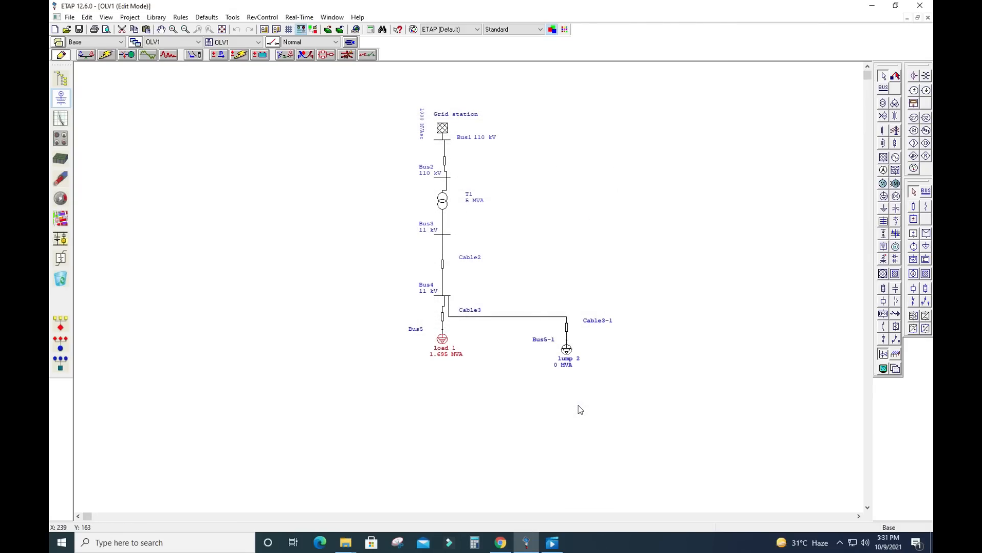
Change the ID of the lumped load on Bus5-1 to load 2
double_click(566, 350)
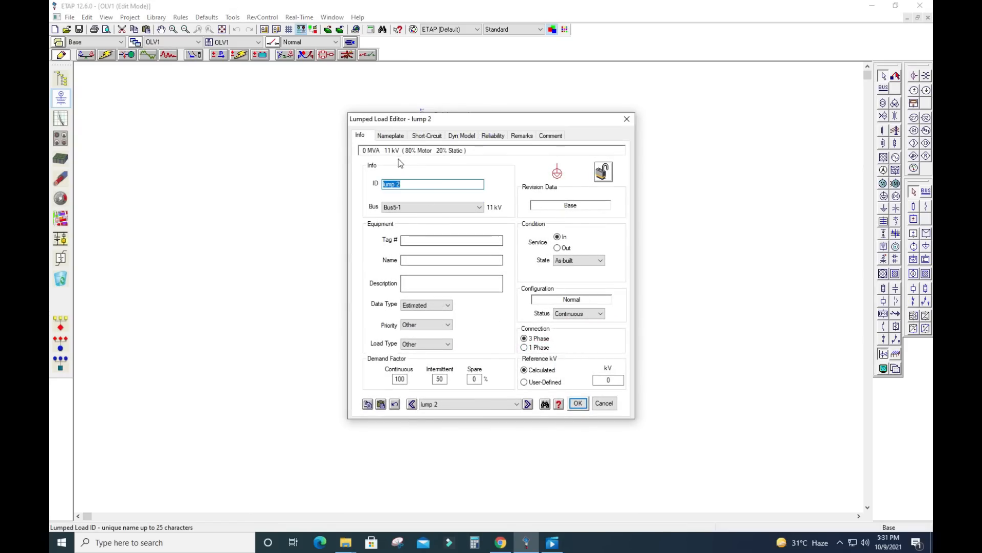
key("BackSpace")
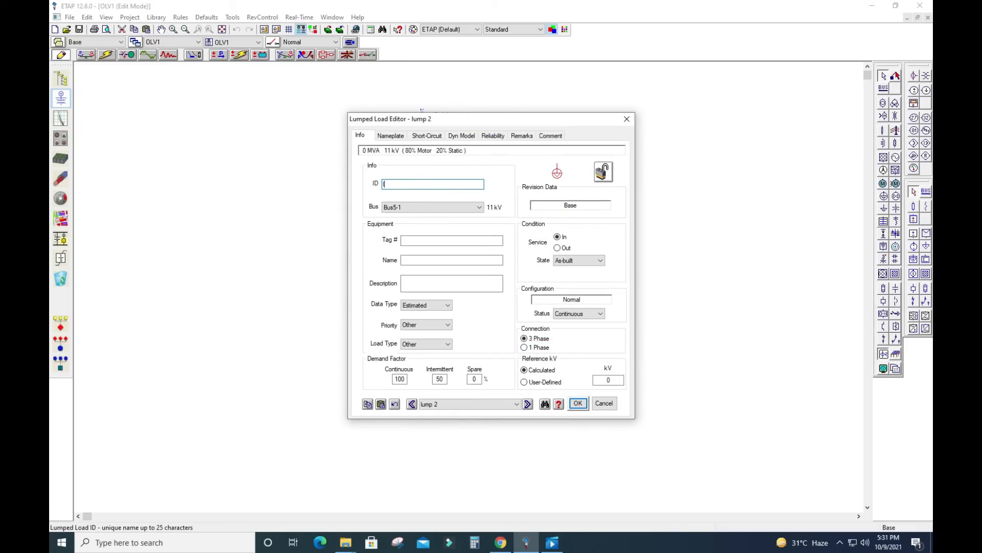
type("load 2")
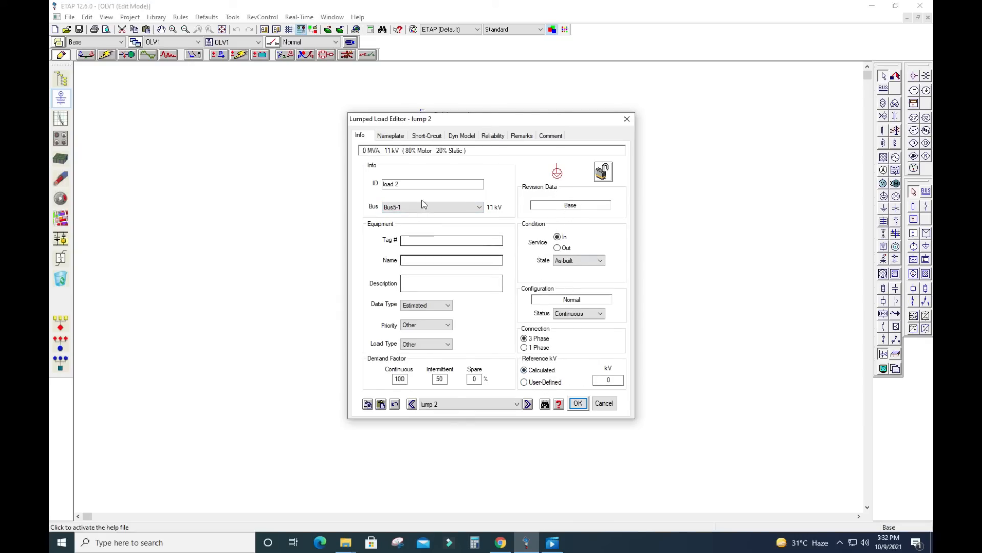
Rate the lumped load on Bus5-1 at 2 MVA with an 85 % power factor and accept the load data
left_click(395, 136)
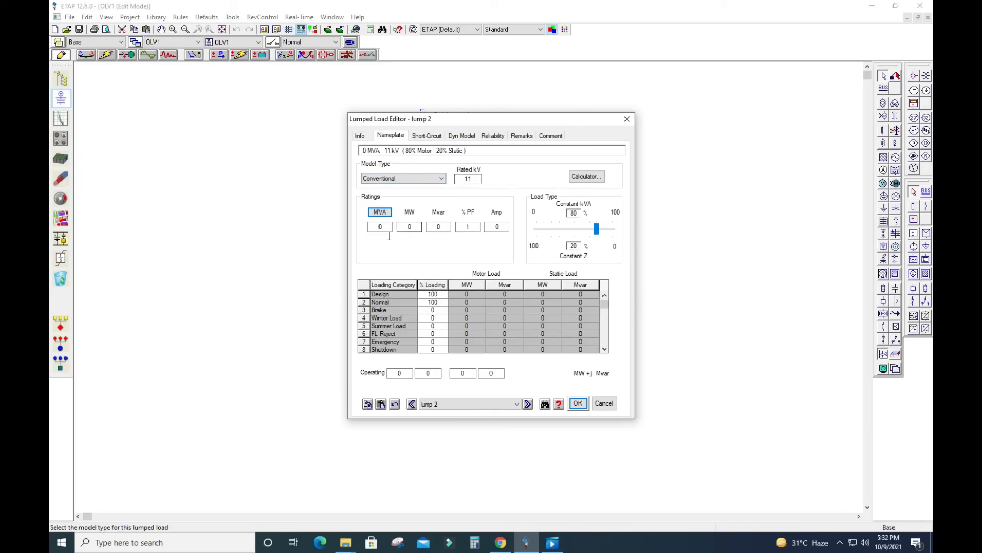
left_click(410, 227)
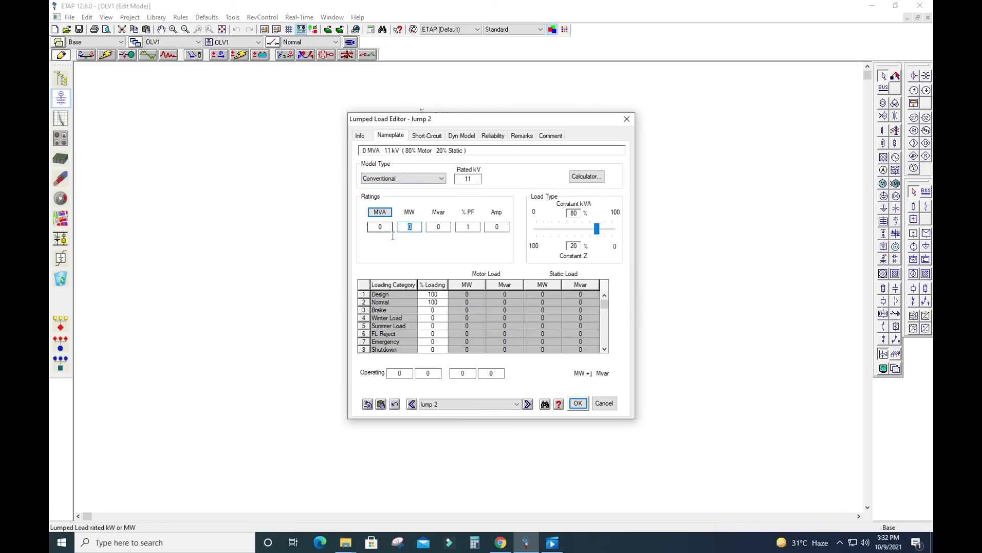
left_click(388, 229)
type("2")
left_click(419, 229)
type("0.02")
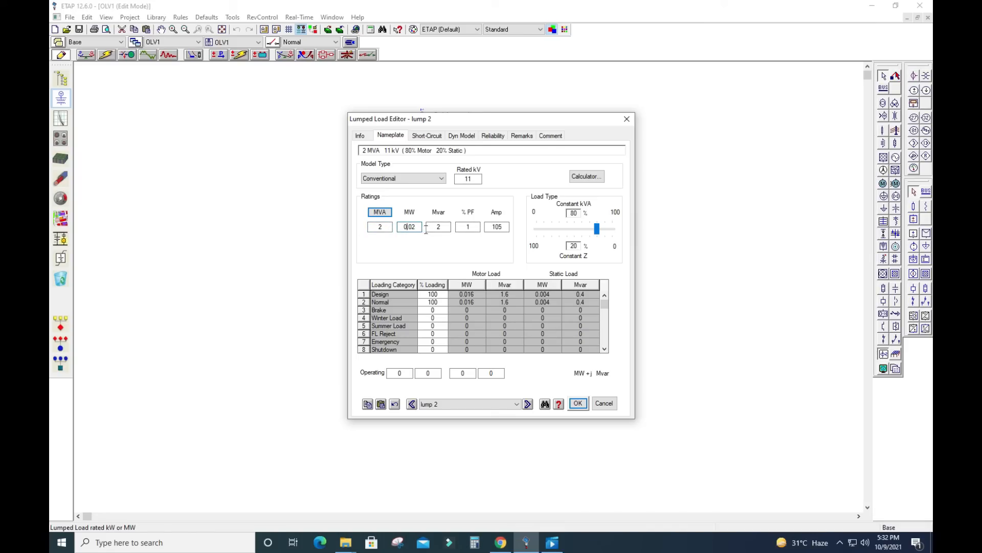
left_click(462, 228)
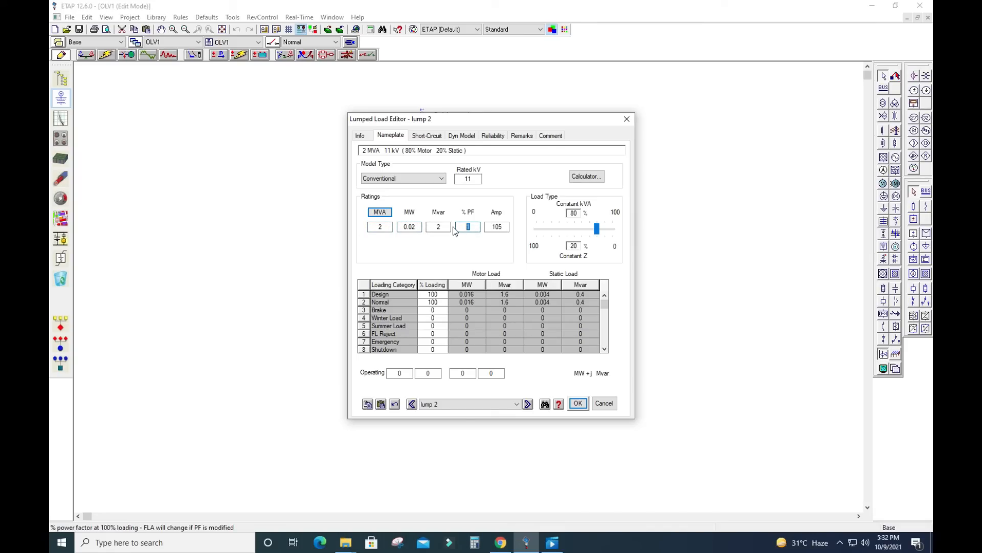
type("85")
left_click(392, 231)
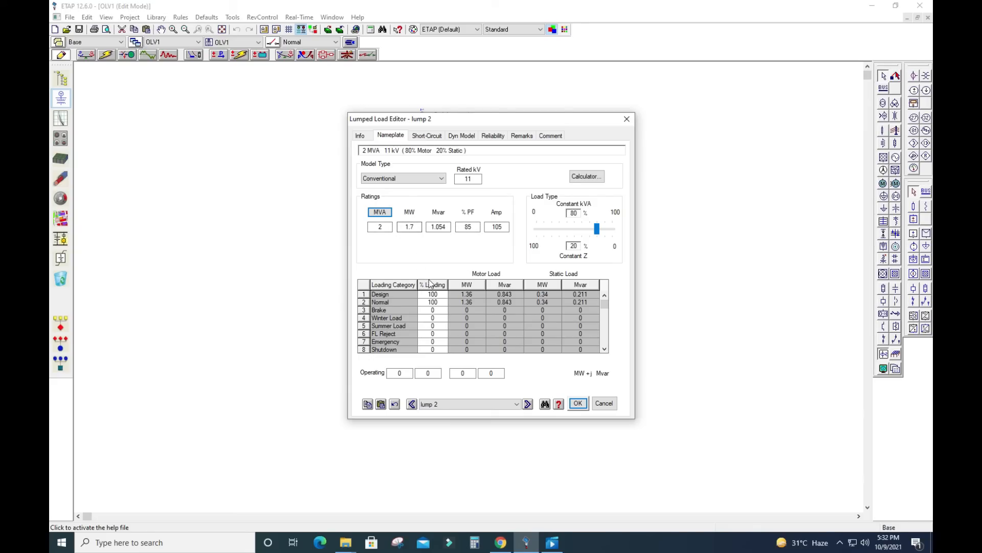
left_click(580, 403)
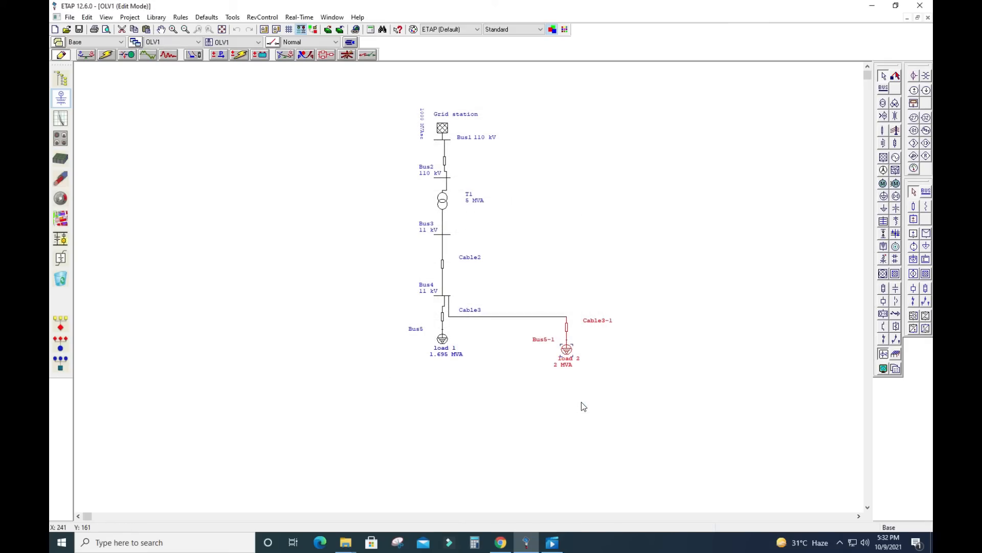